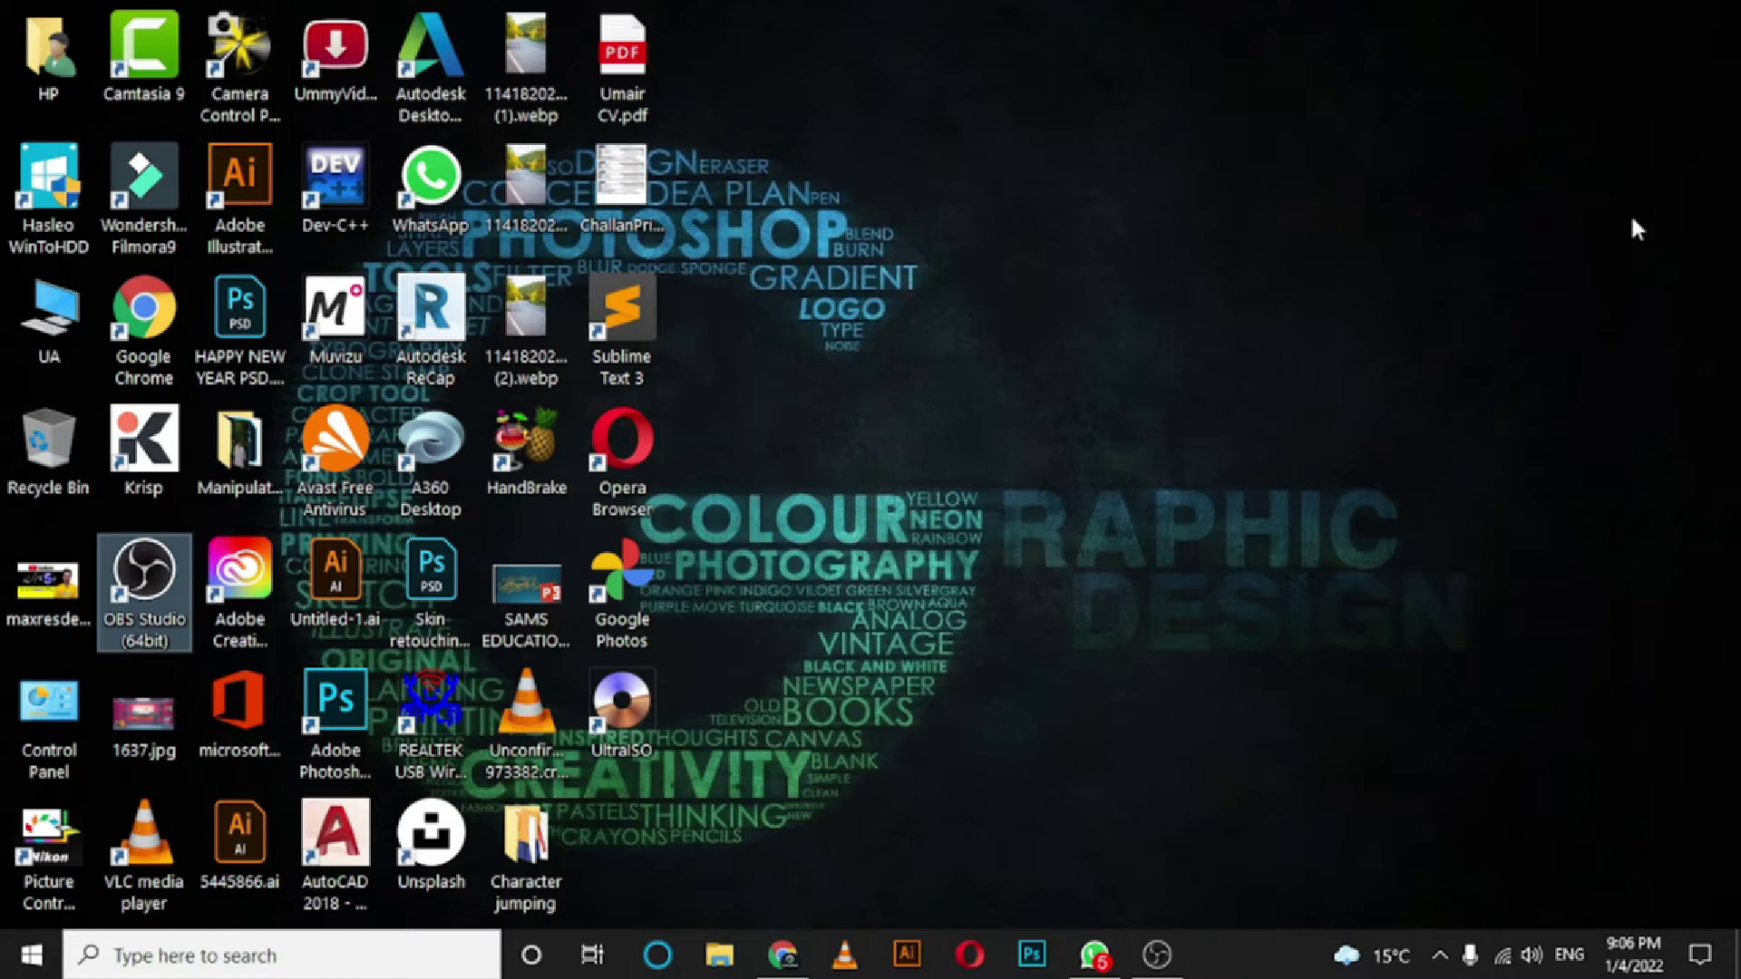
Refresh the desktop and restore the Chrome window showing YouTube Studio's Channel content.
right_click(1527, 196)
click(1539, 330)
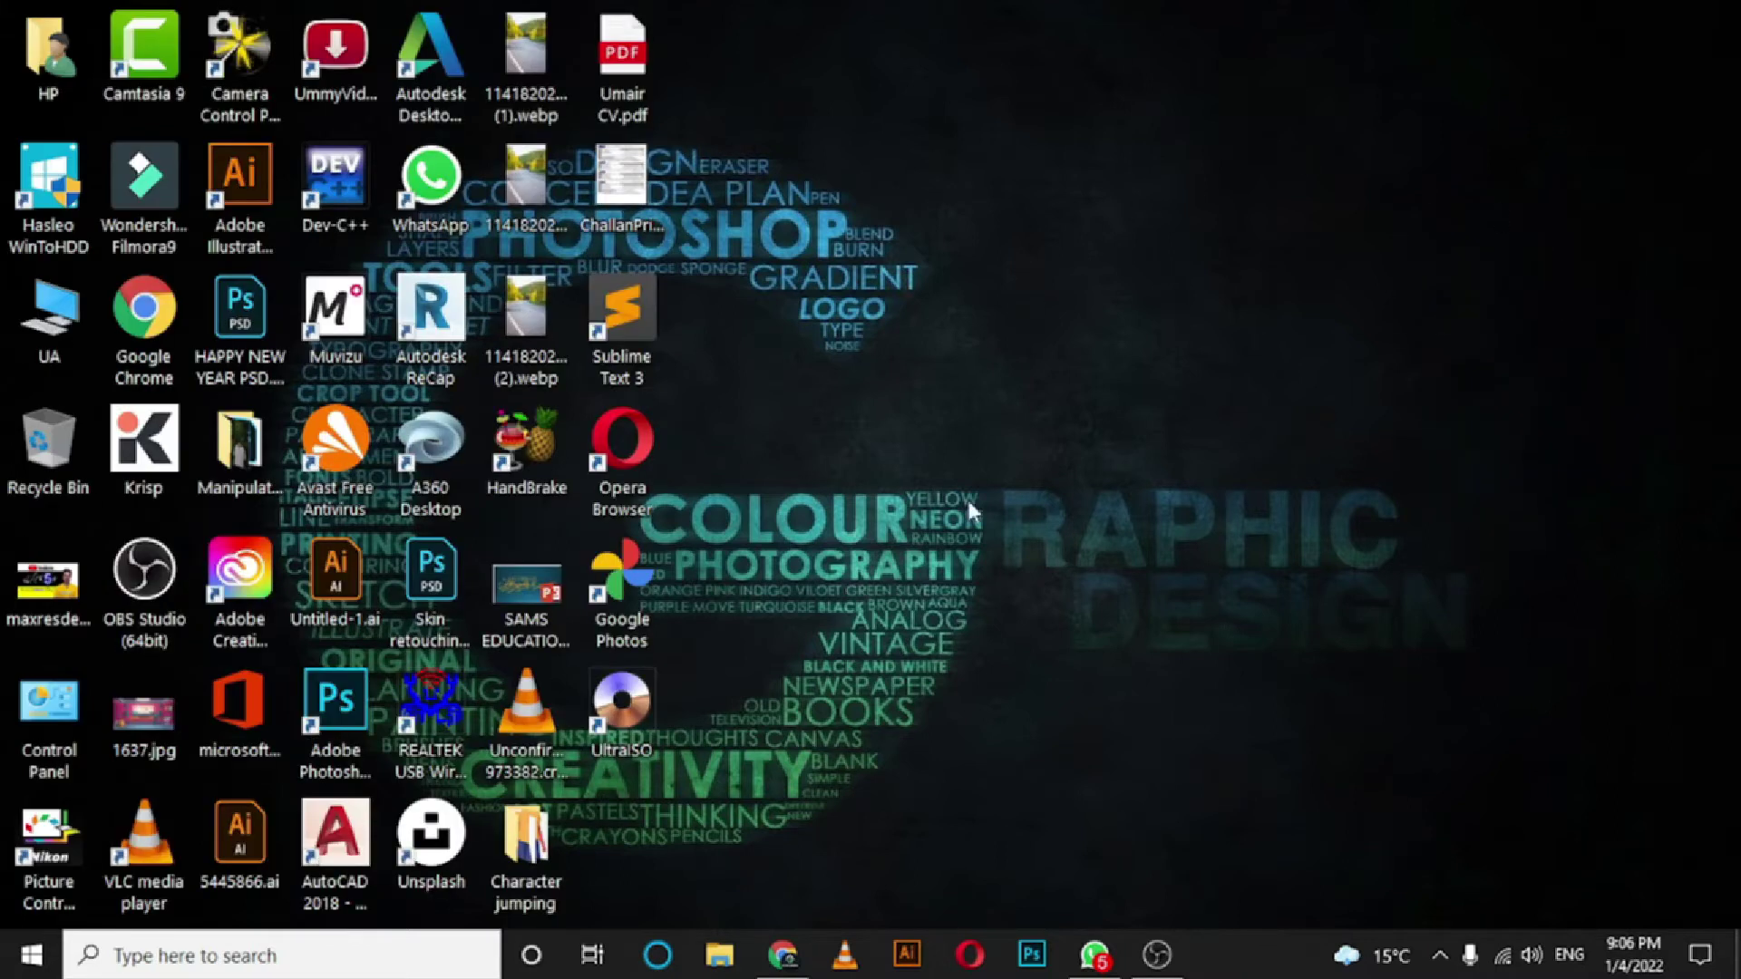
click(782, 954)
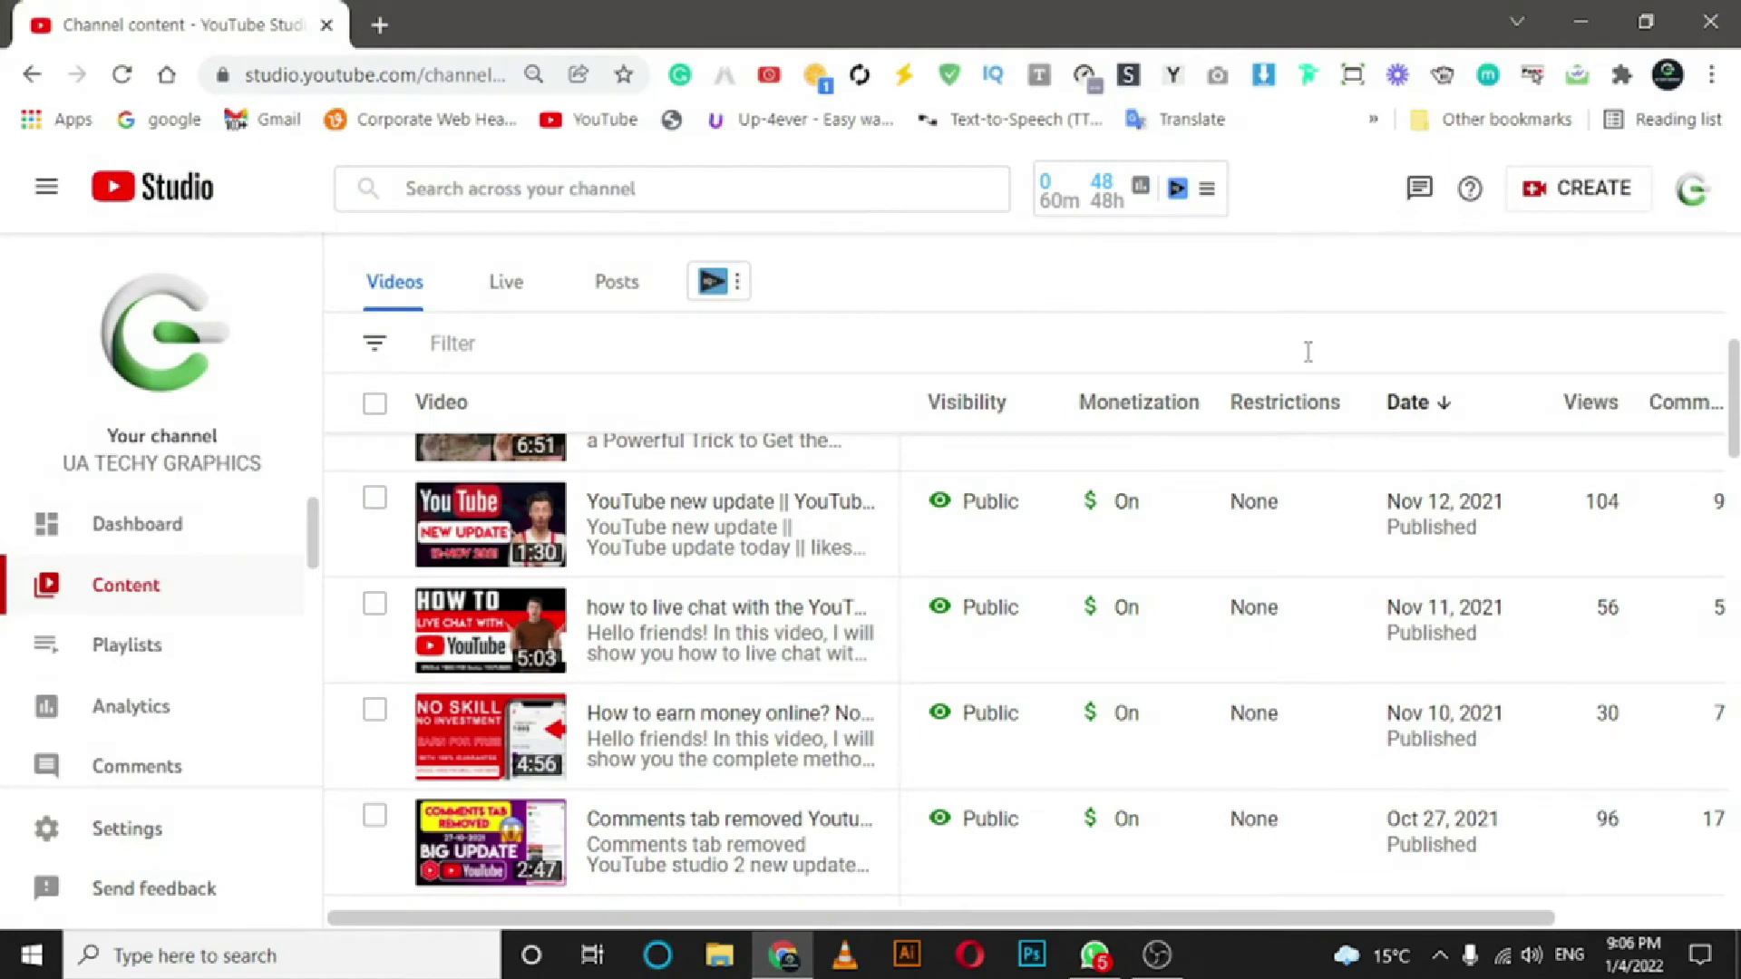
Open a new Incognito window and load the YouTube home page.
click(1711, 74)
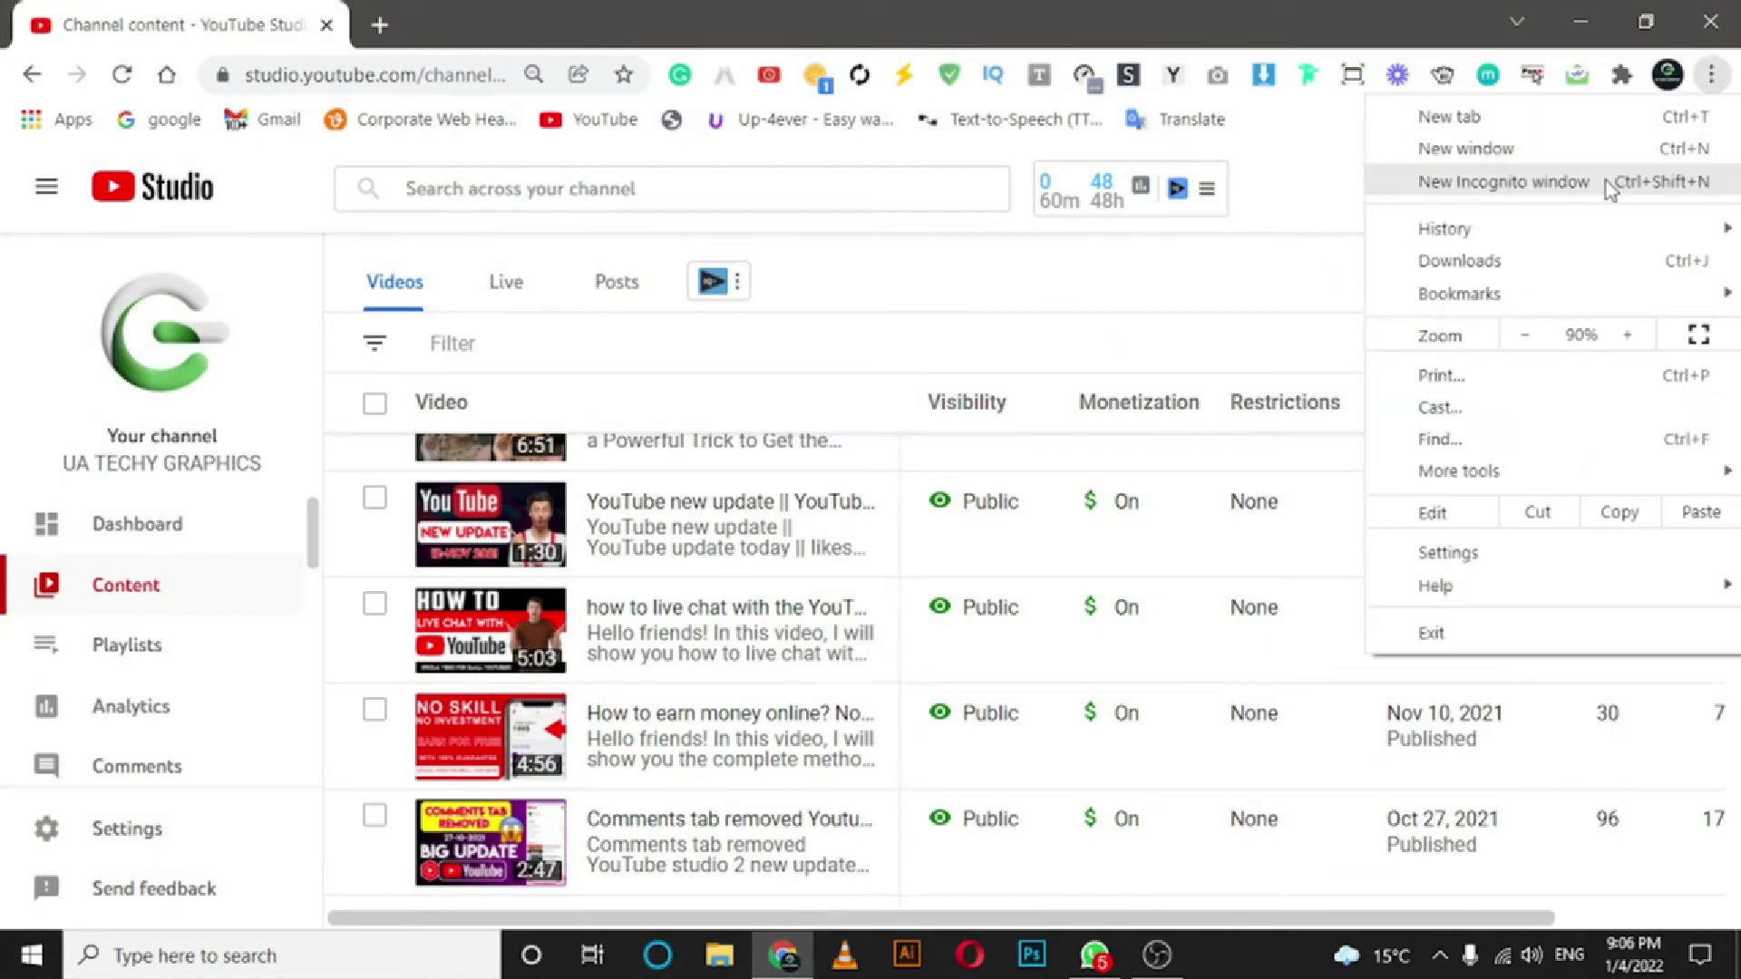
click(1609, 184)
click(504, 121)
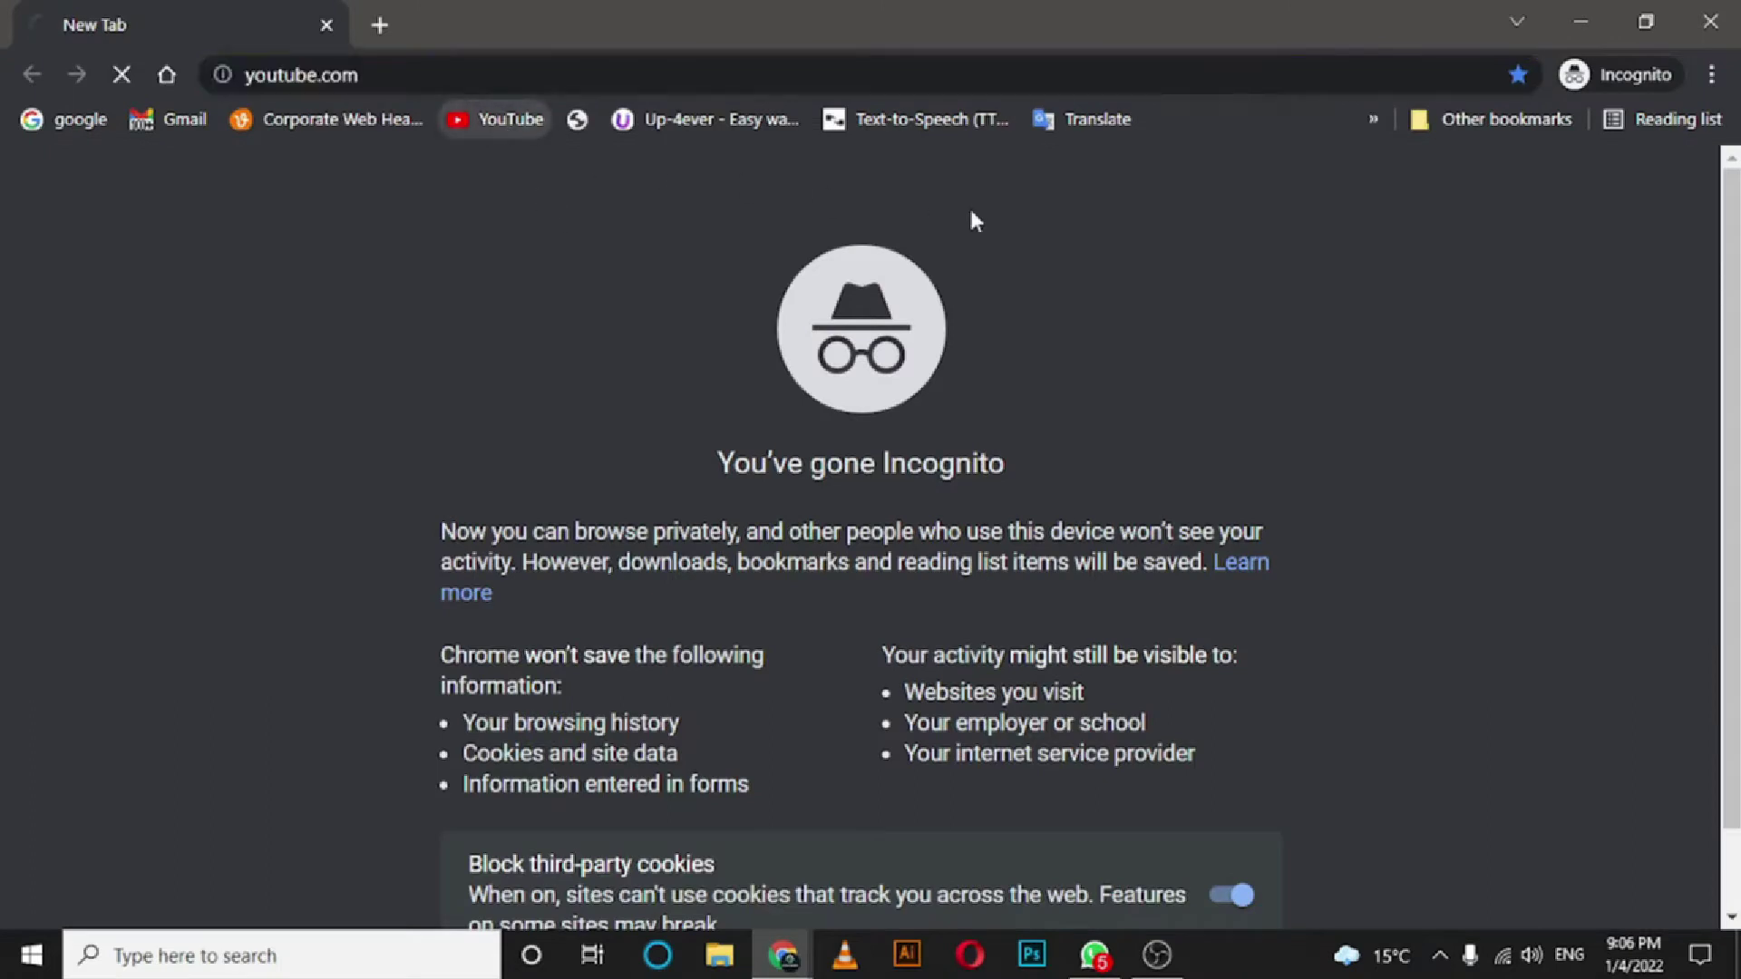
scroll(916, 471, down, 3)
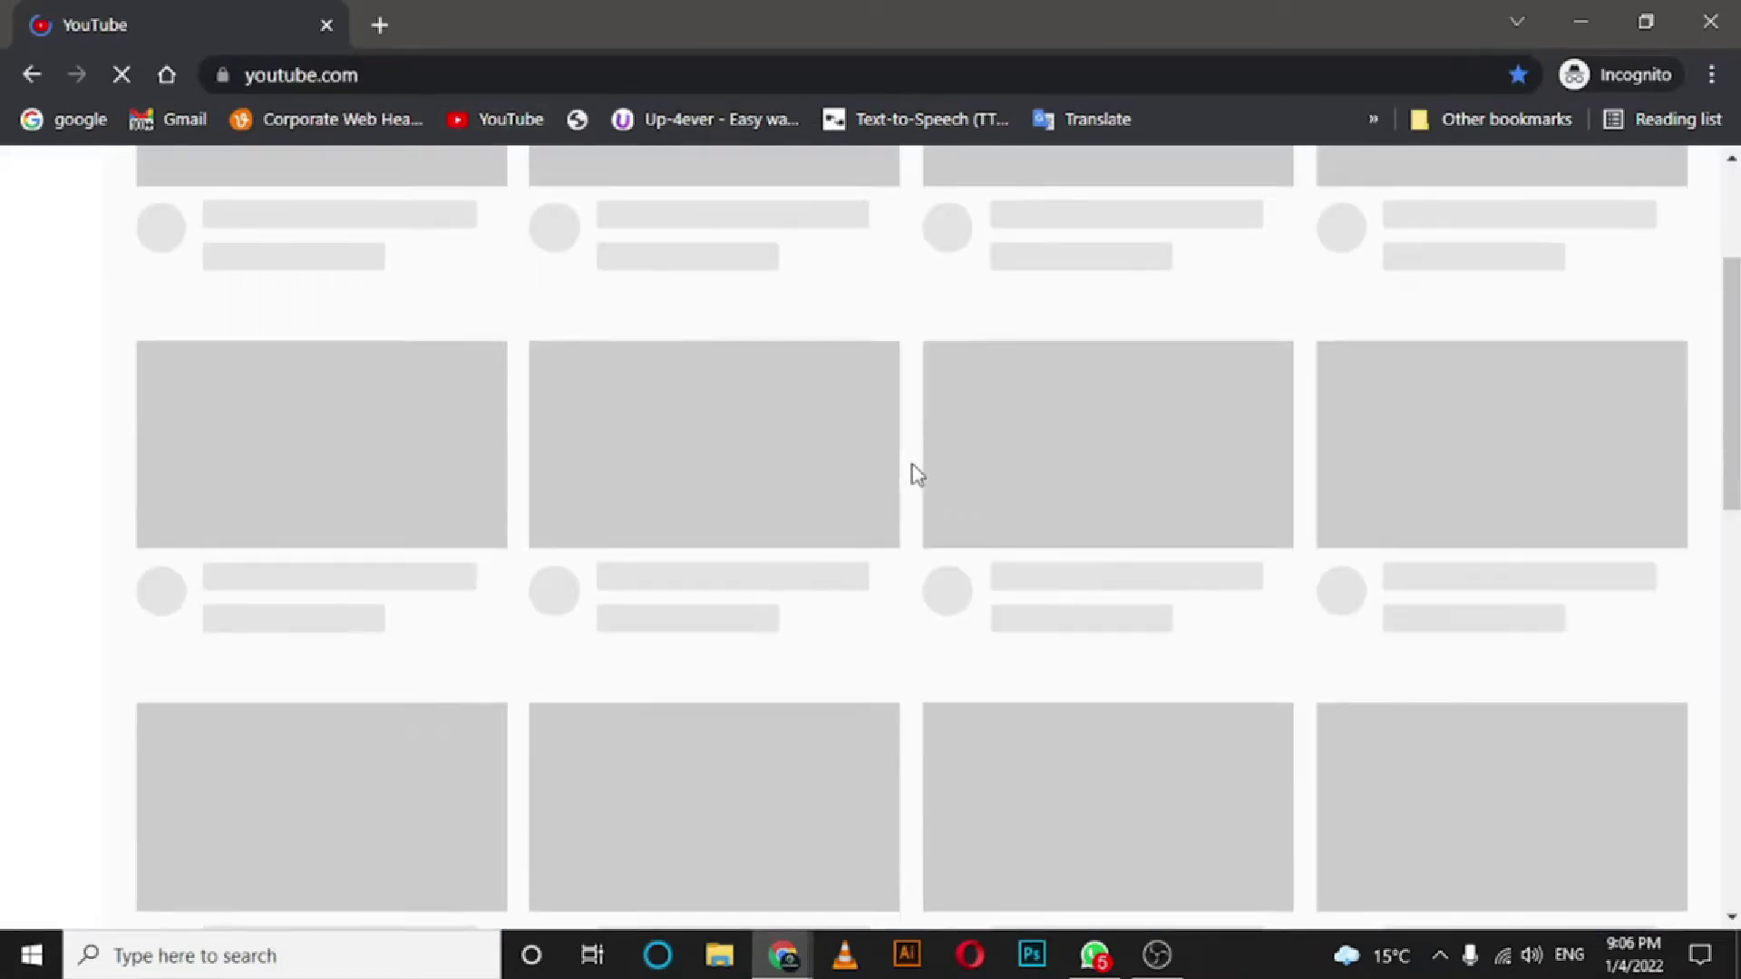
scroll(916, 473, down, 3)
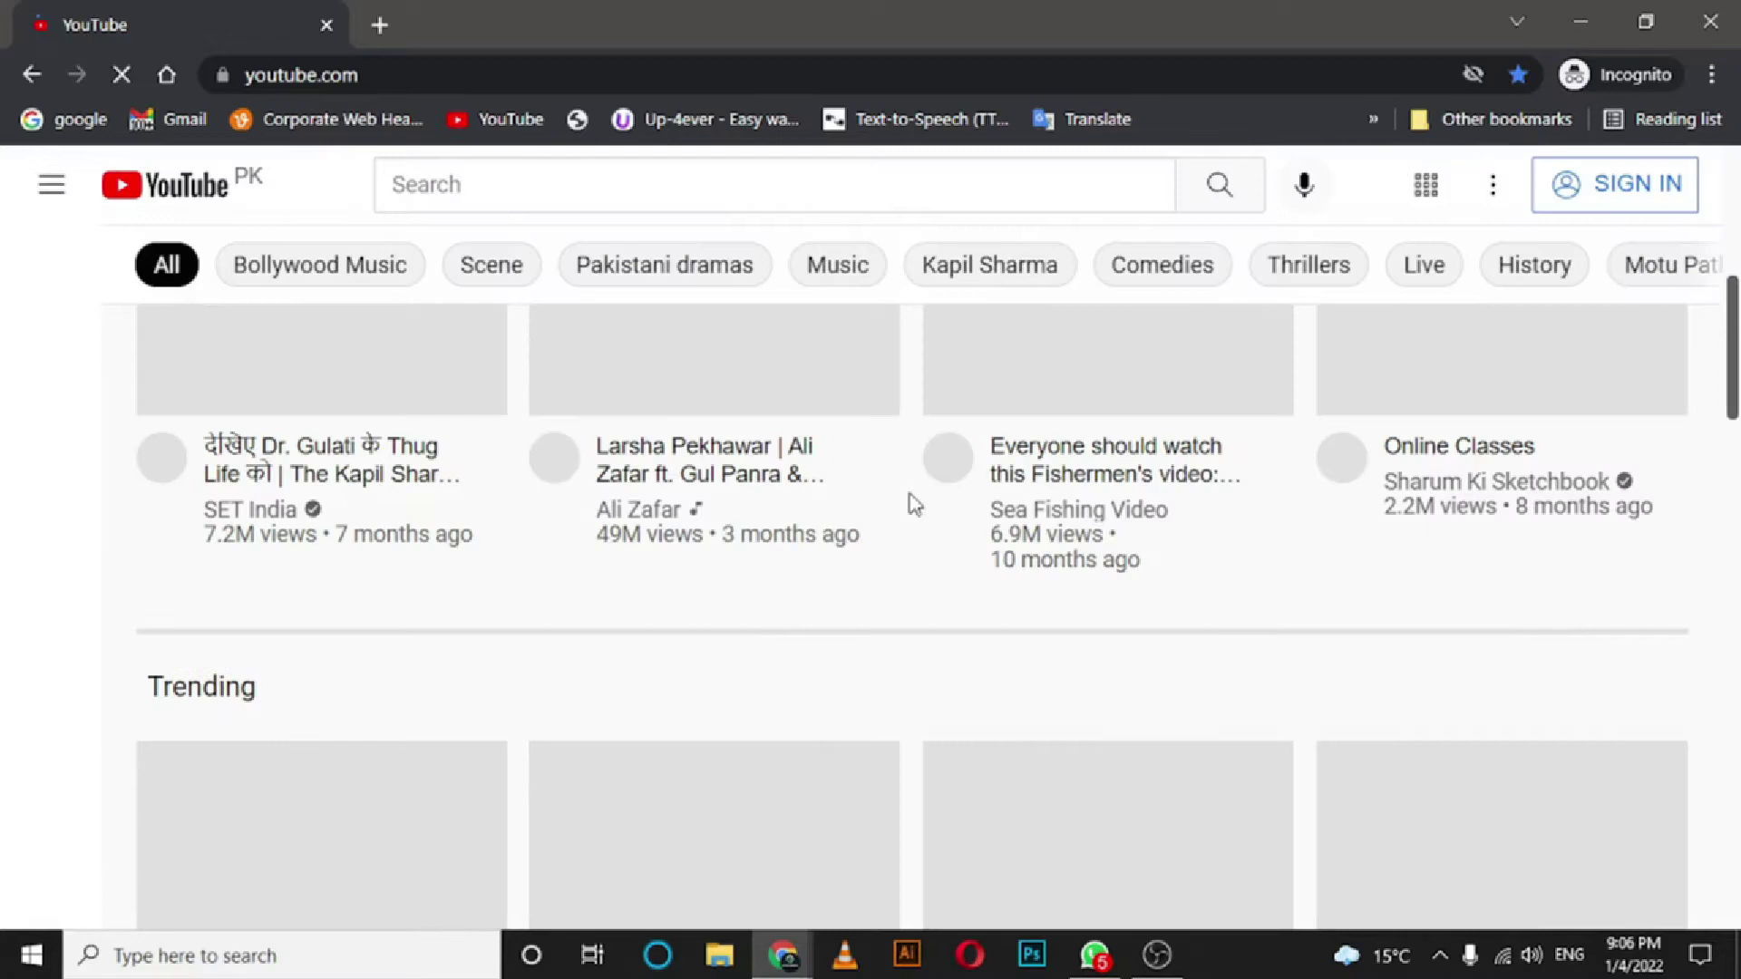
Search YouTube for 'ua techy graphics'.
click(772, 168)
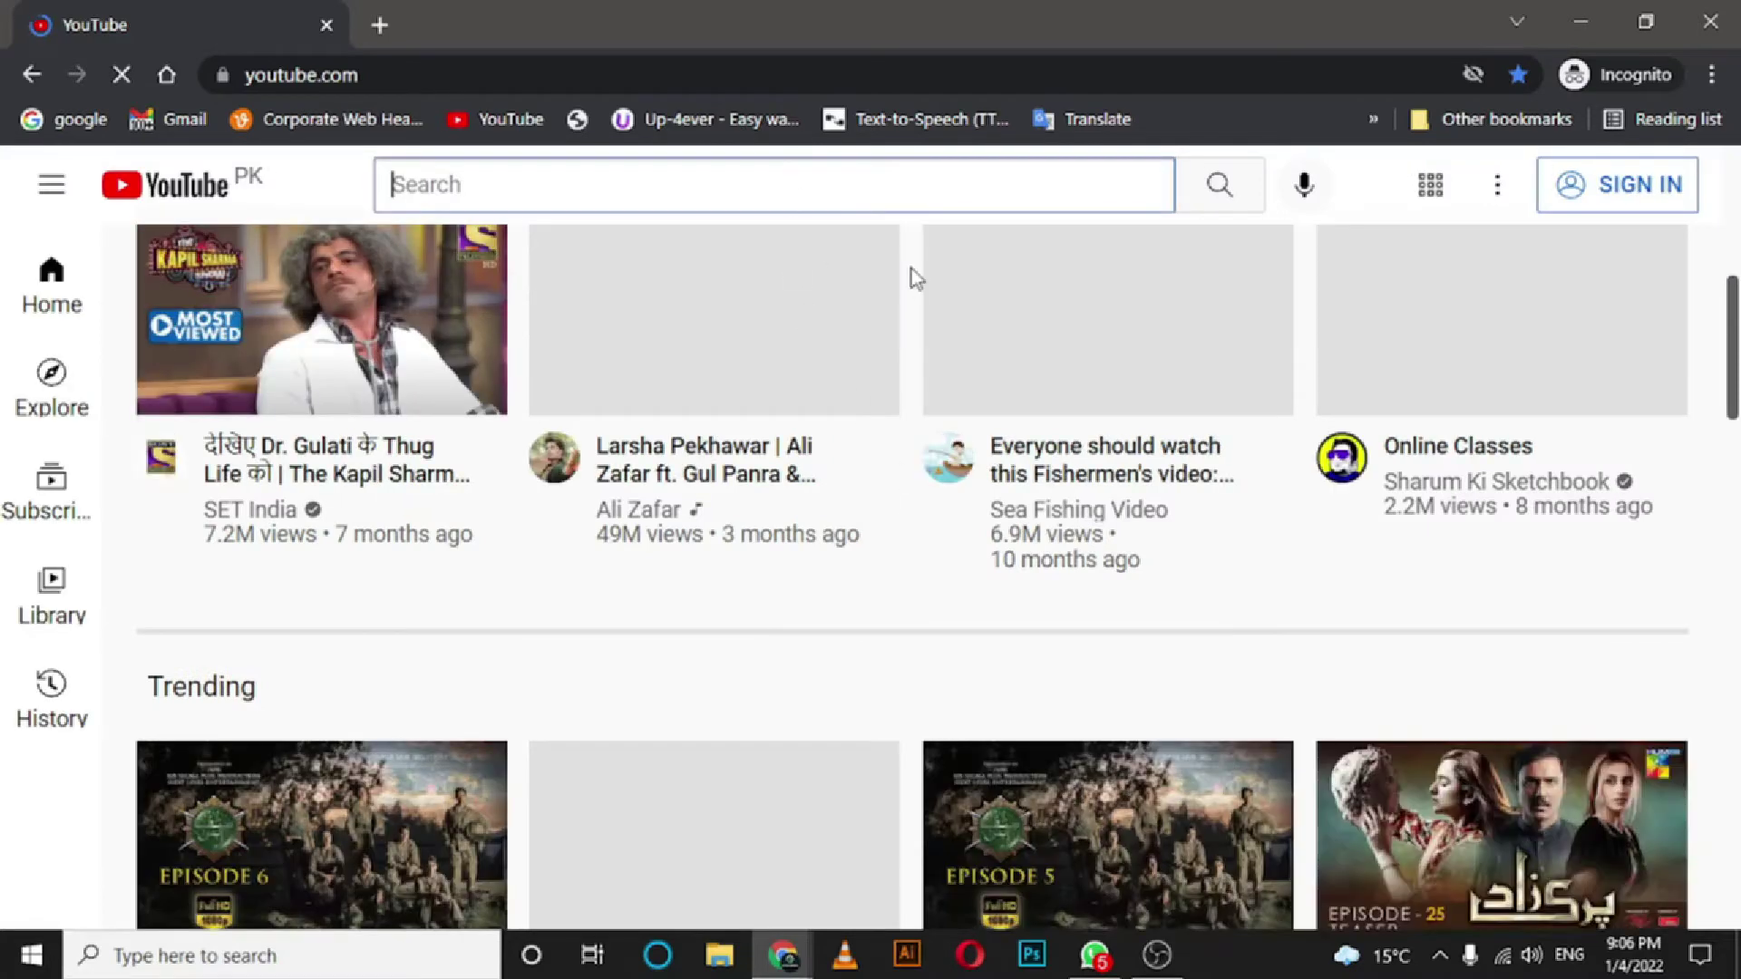
text(ua techy )
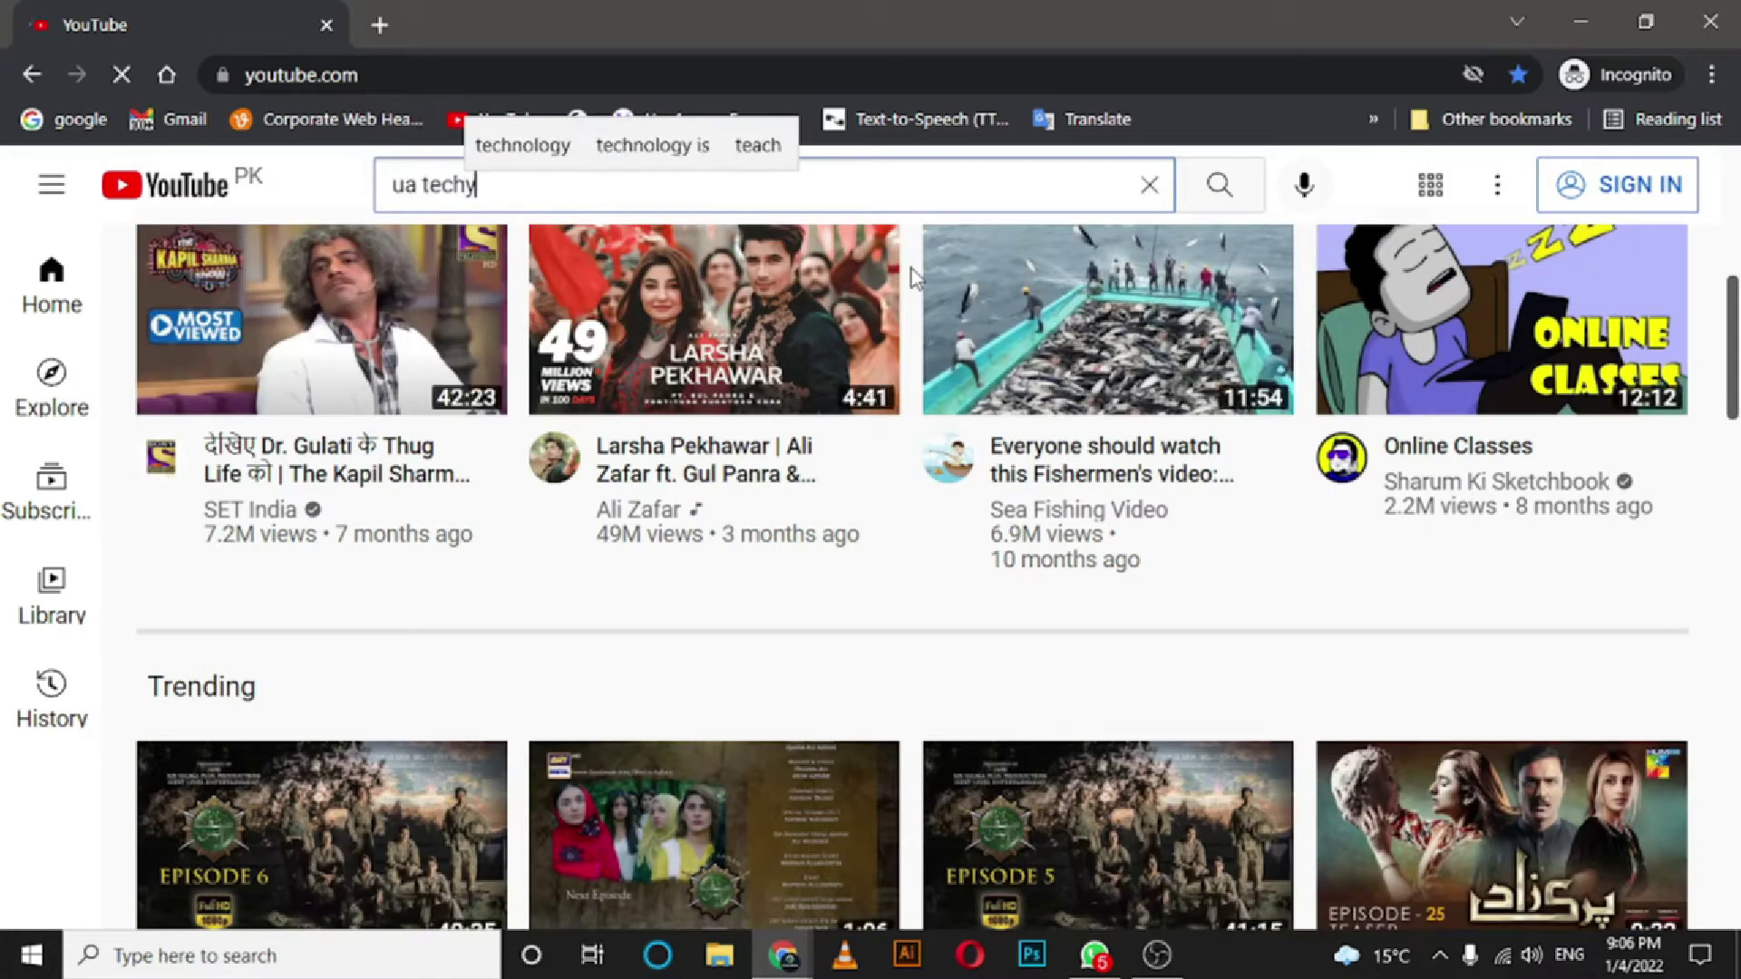
text(gra)
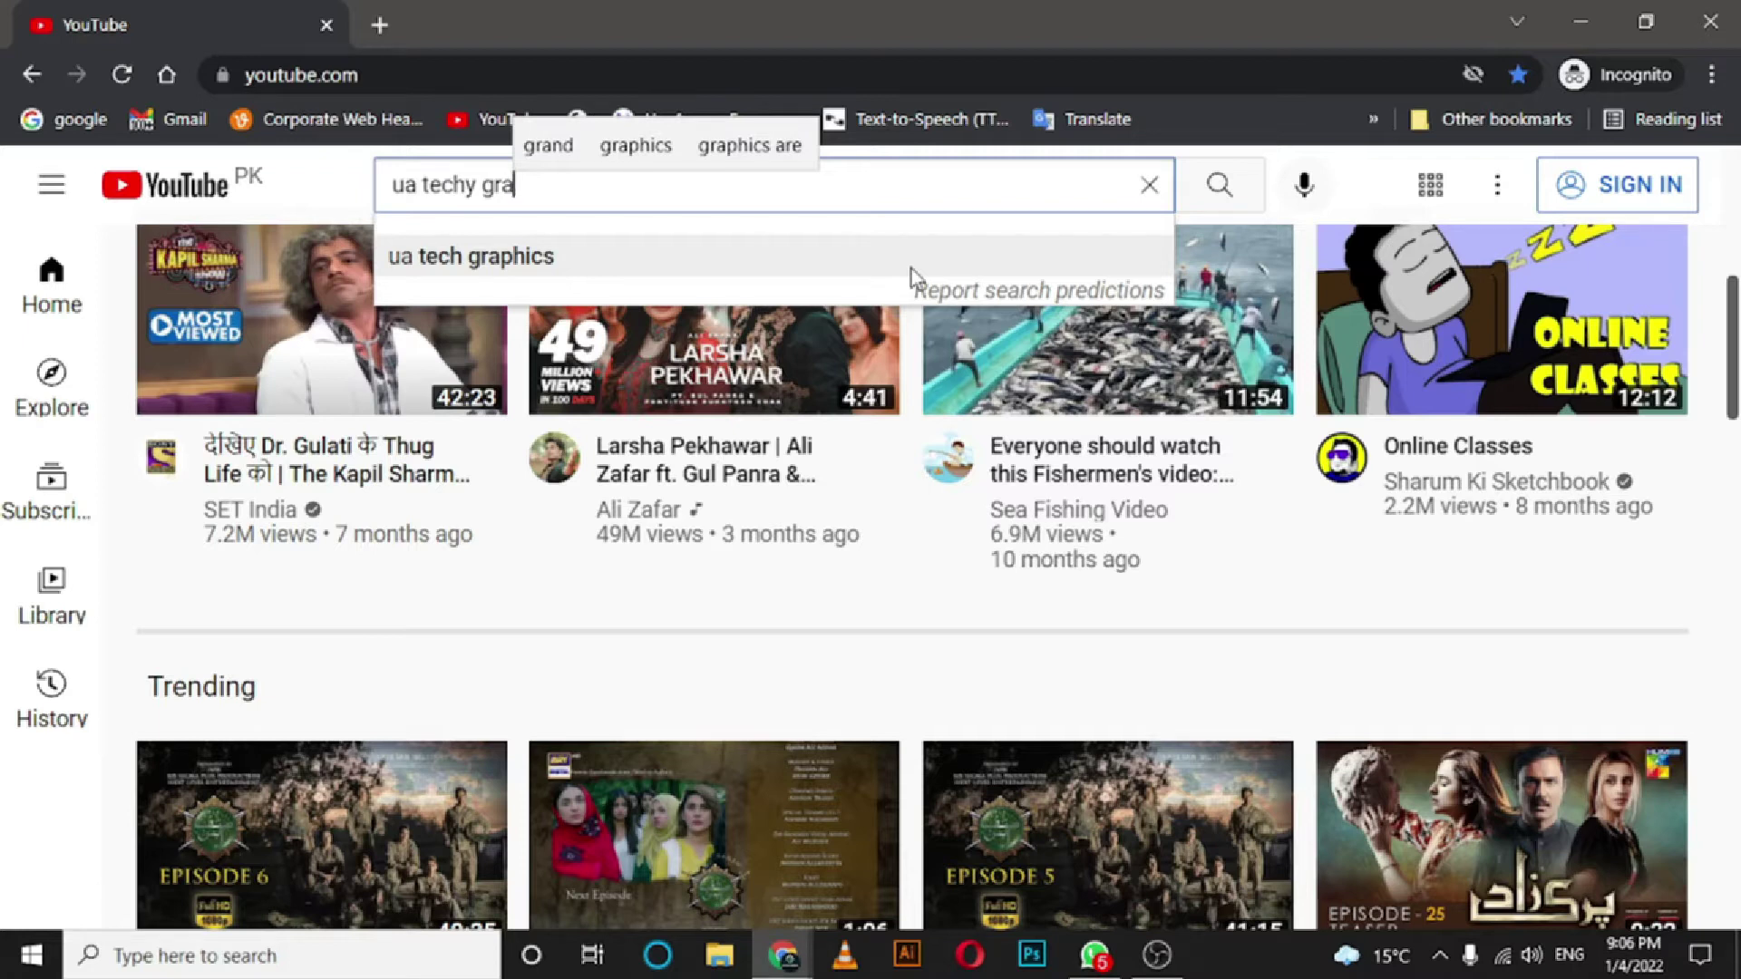
text(phics)
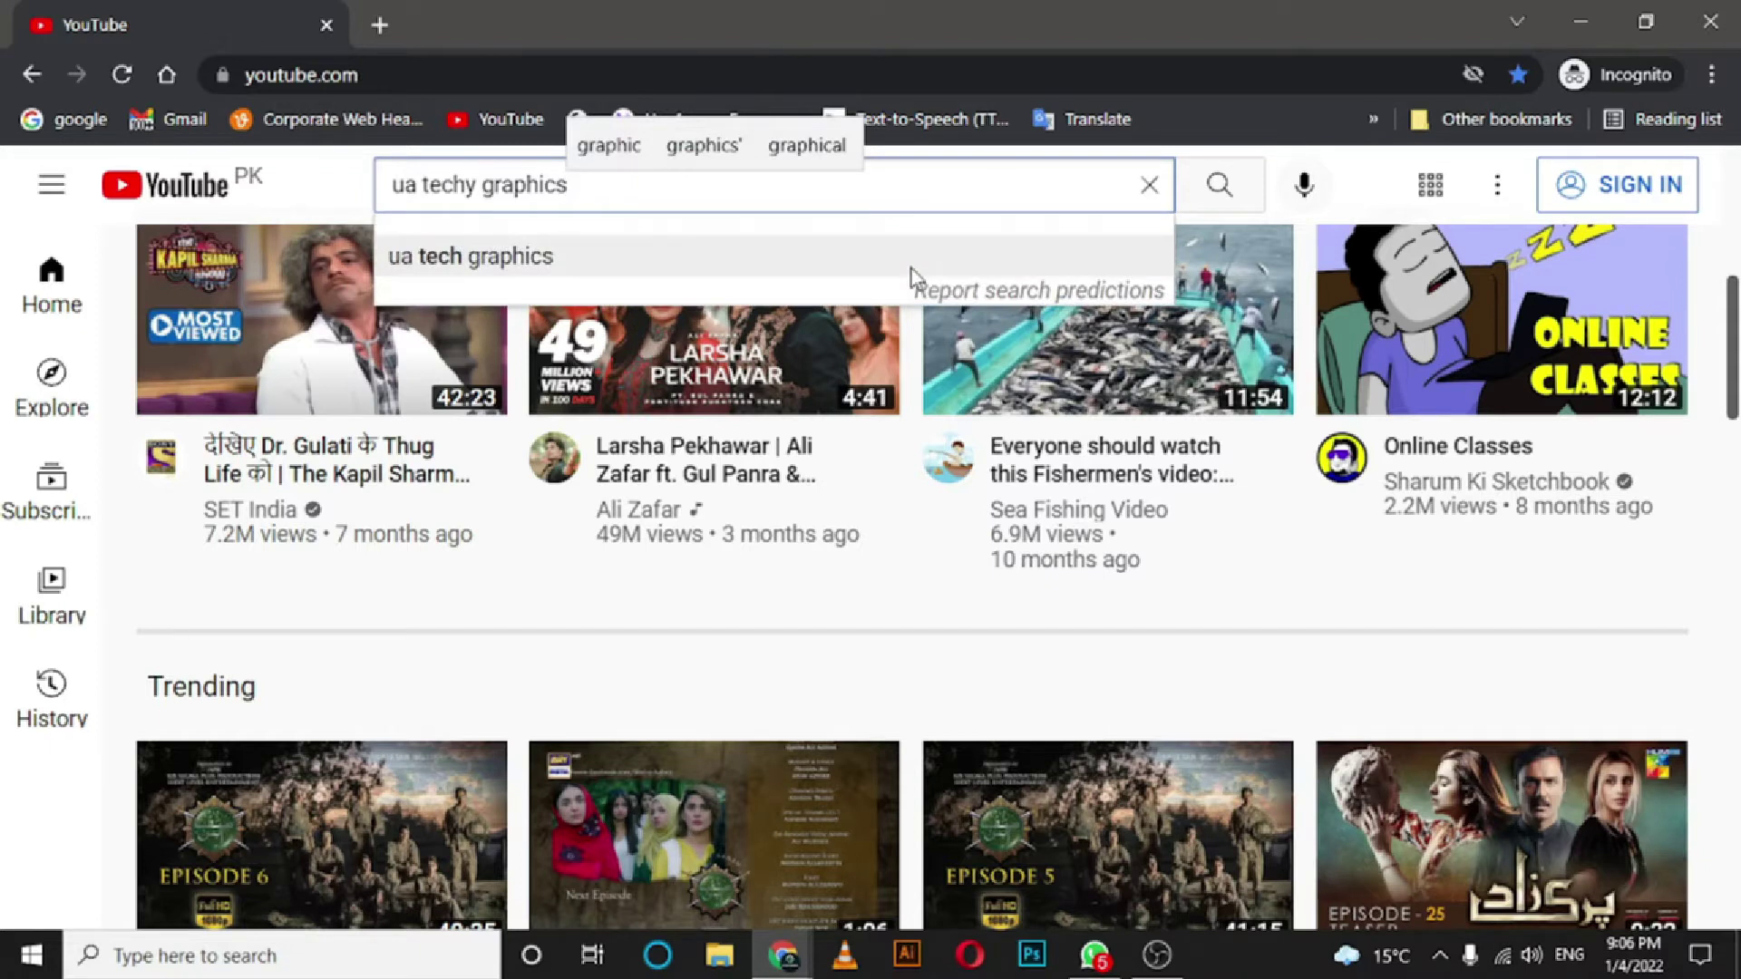
key(Return)
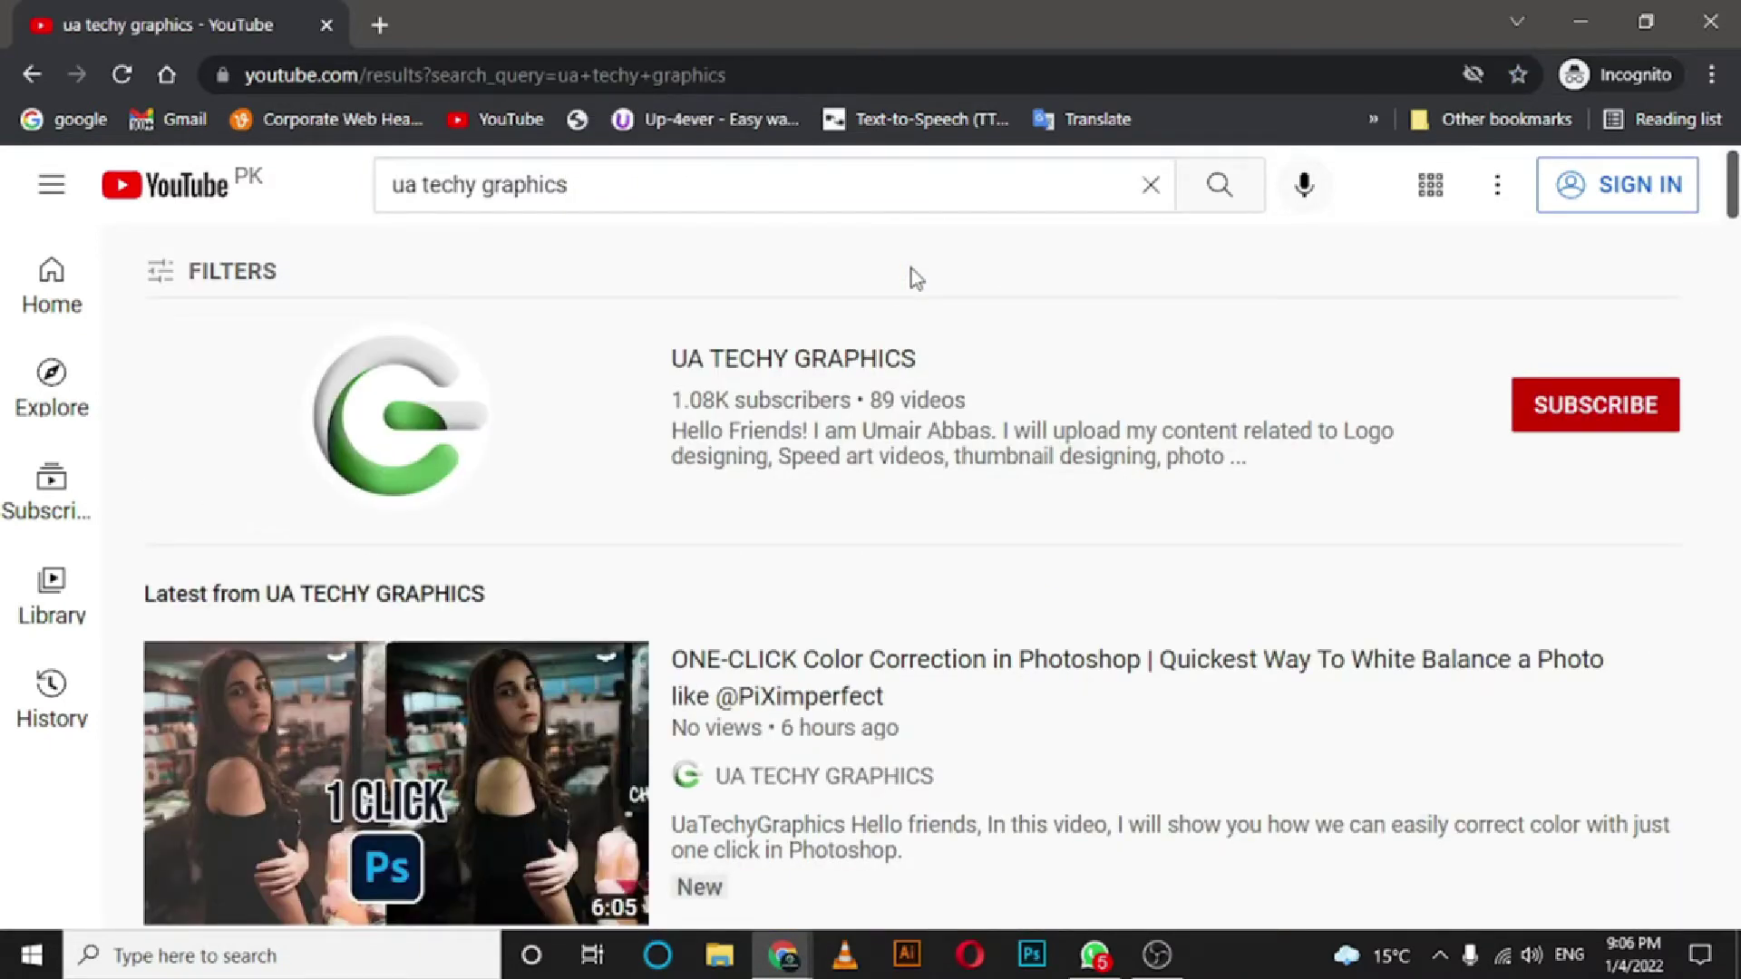
Expand the UA TECHY GRAPHICS channel's video results with '+3 MORE'.
scroll(1659, 575, down, 3)
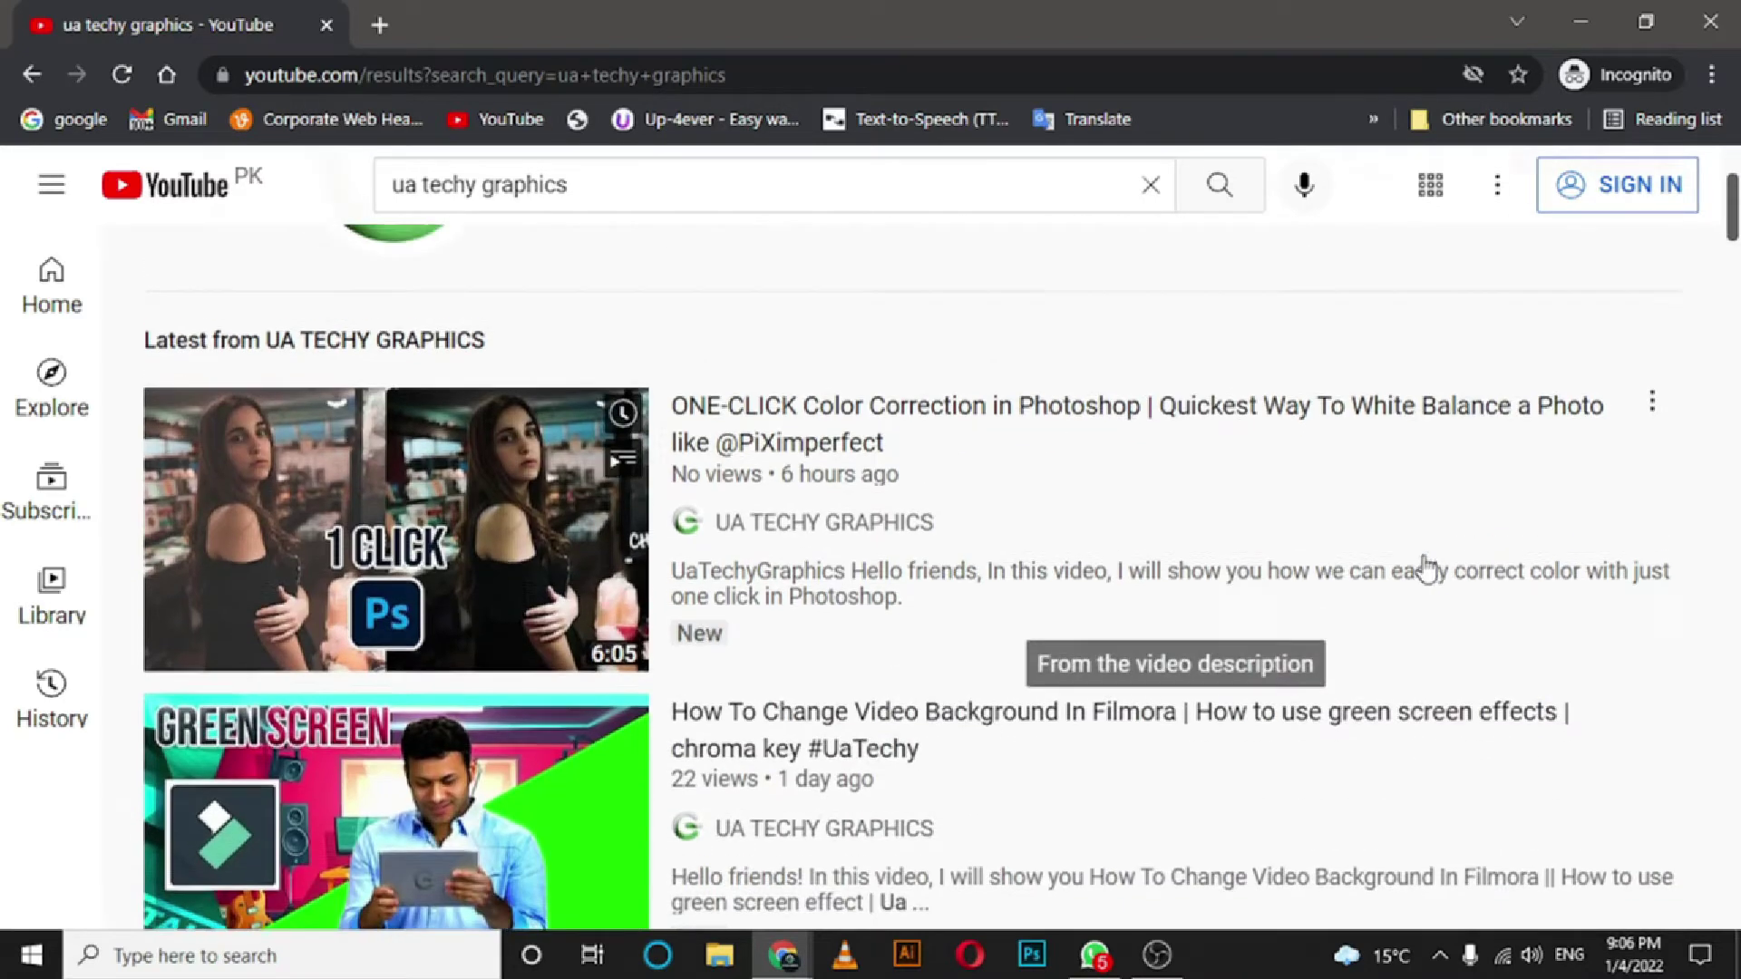
scroll(1487, 558, up, 1)
scroll(1450, 544, up, 2)
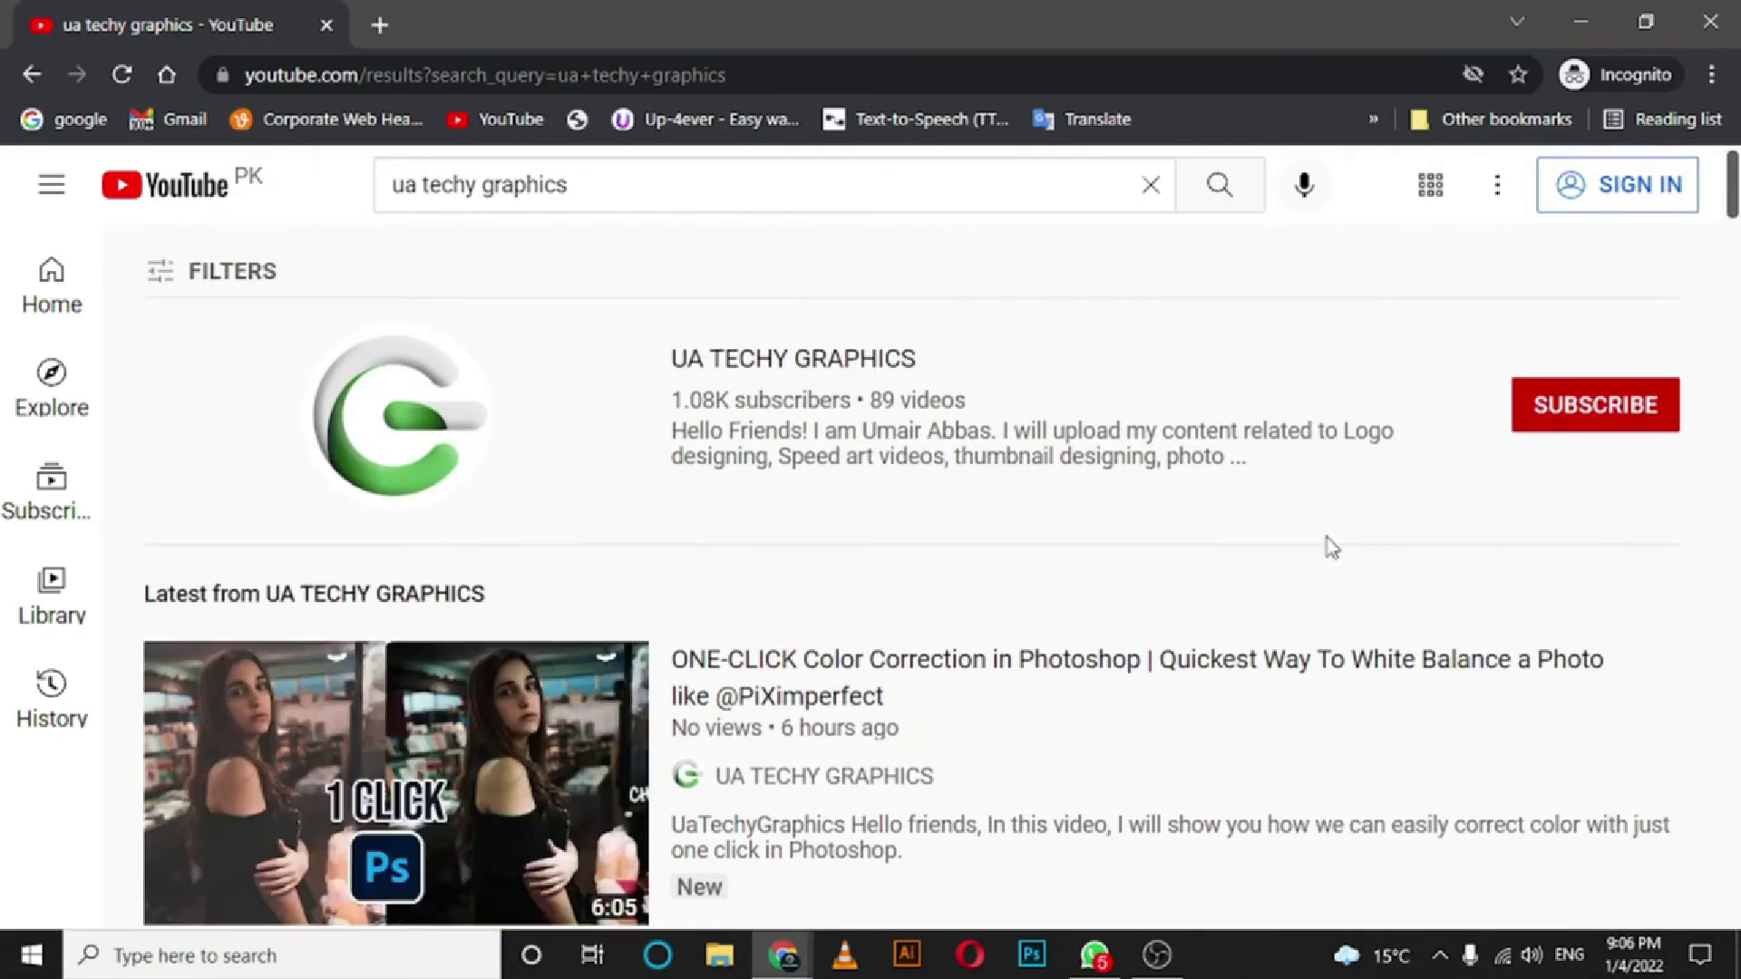
scroll(986, 544, down, 2)
scroll(985, 562, up, 2)
scroll(971, 517, down, 3)
scroll(979, 518, down, 2)
scroll(982, 520, down, 3)
click(923, 580)
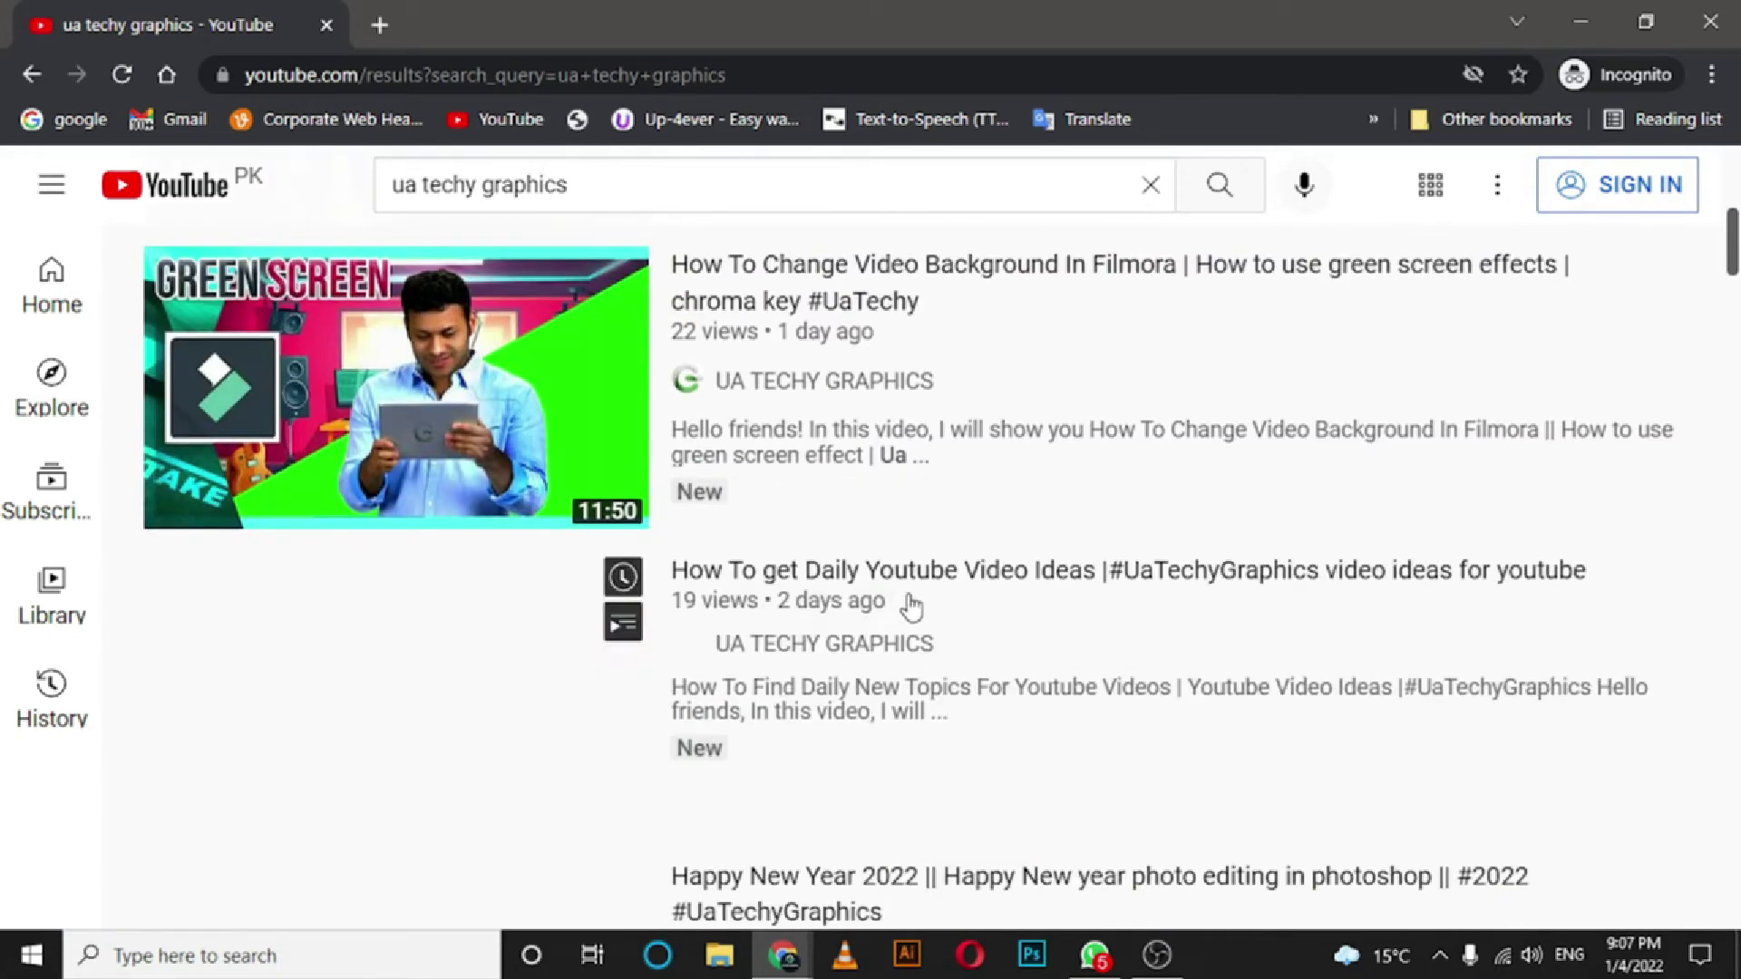
Browse through the channel's listed videos, then minimize the Incognito window.
scroll(904, 626, down, 5)
scroll(907, 629, down, 5)
scroll(909, 630, down, 3)
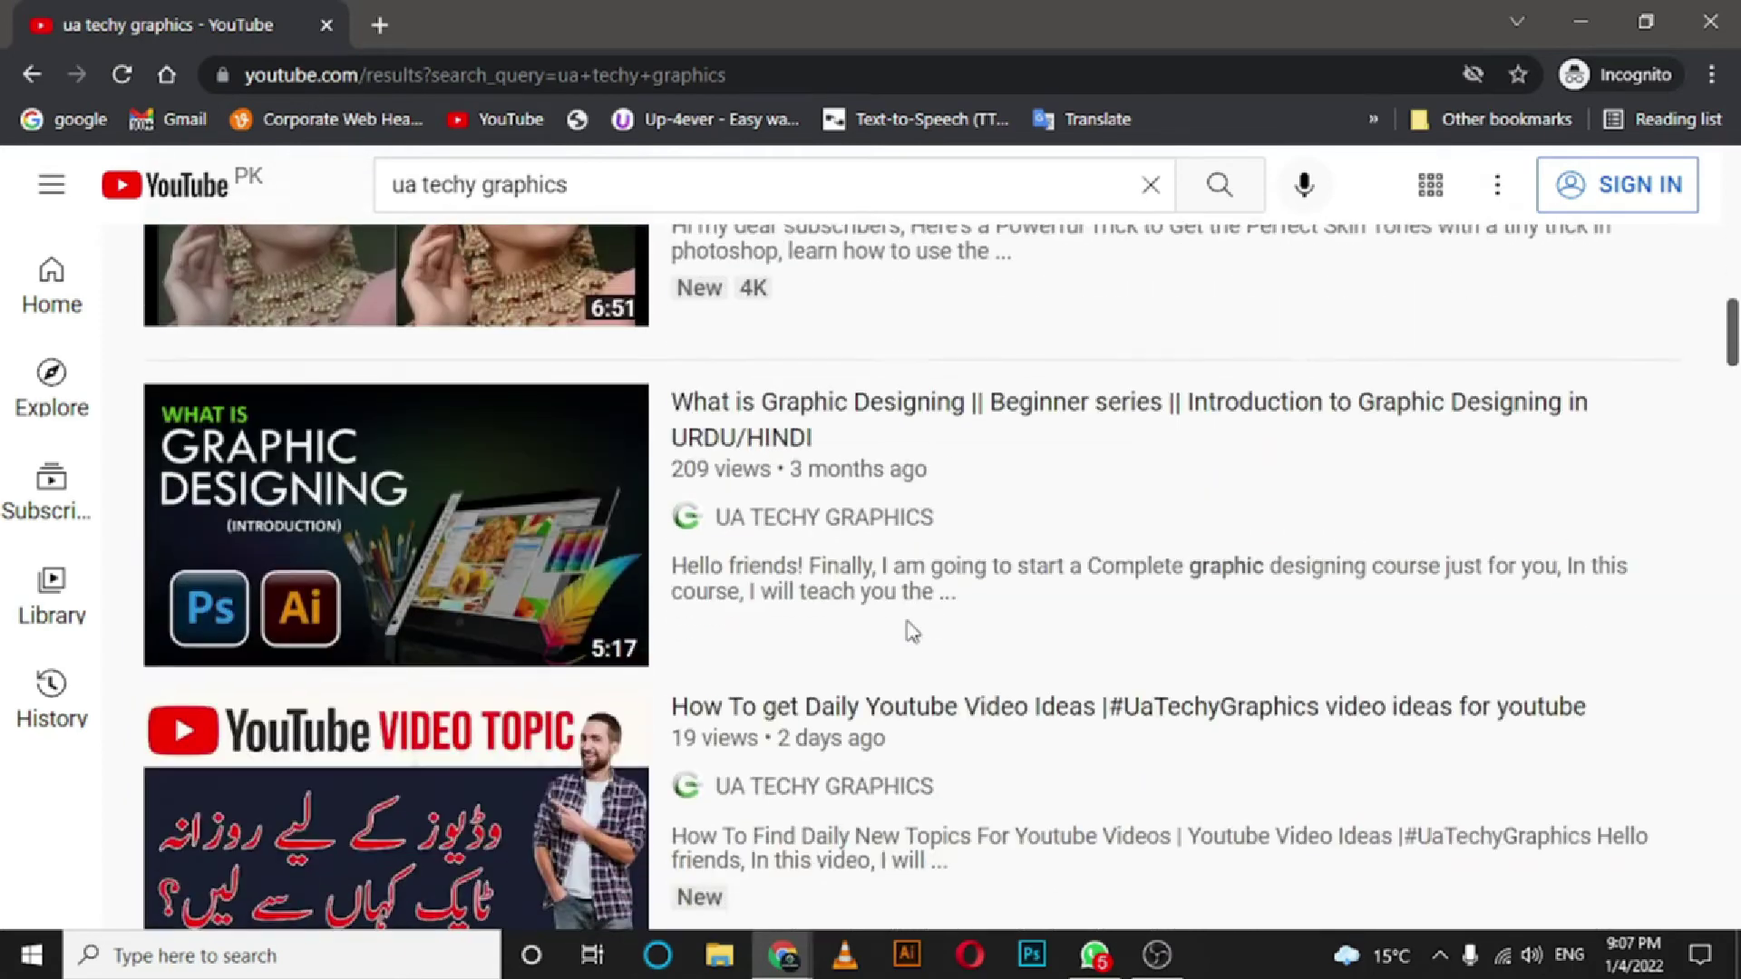
scroll(911, 631, down, 3)
scroll(894, 607, down, 3)
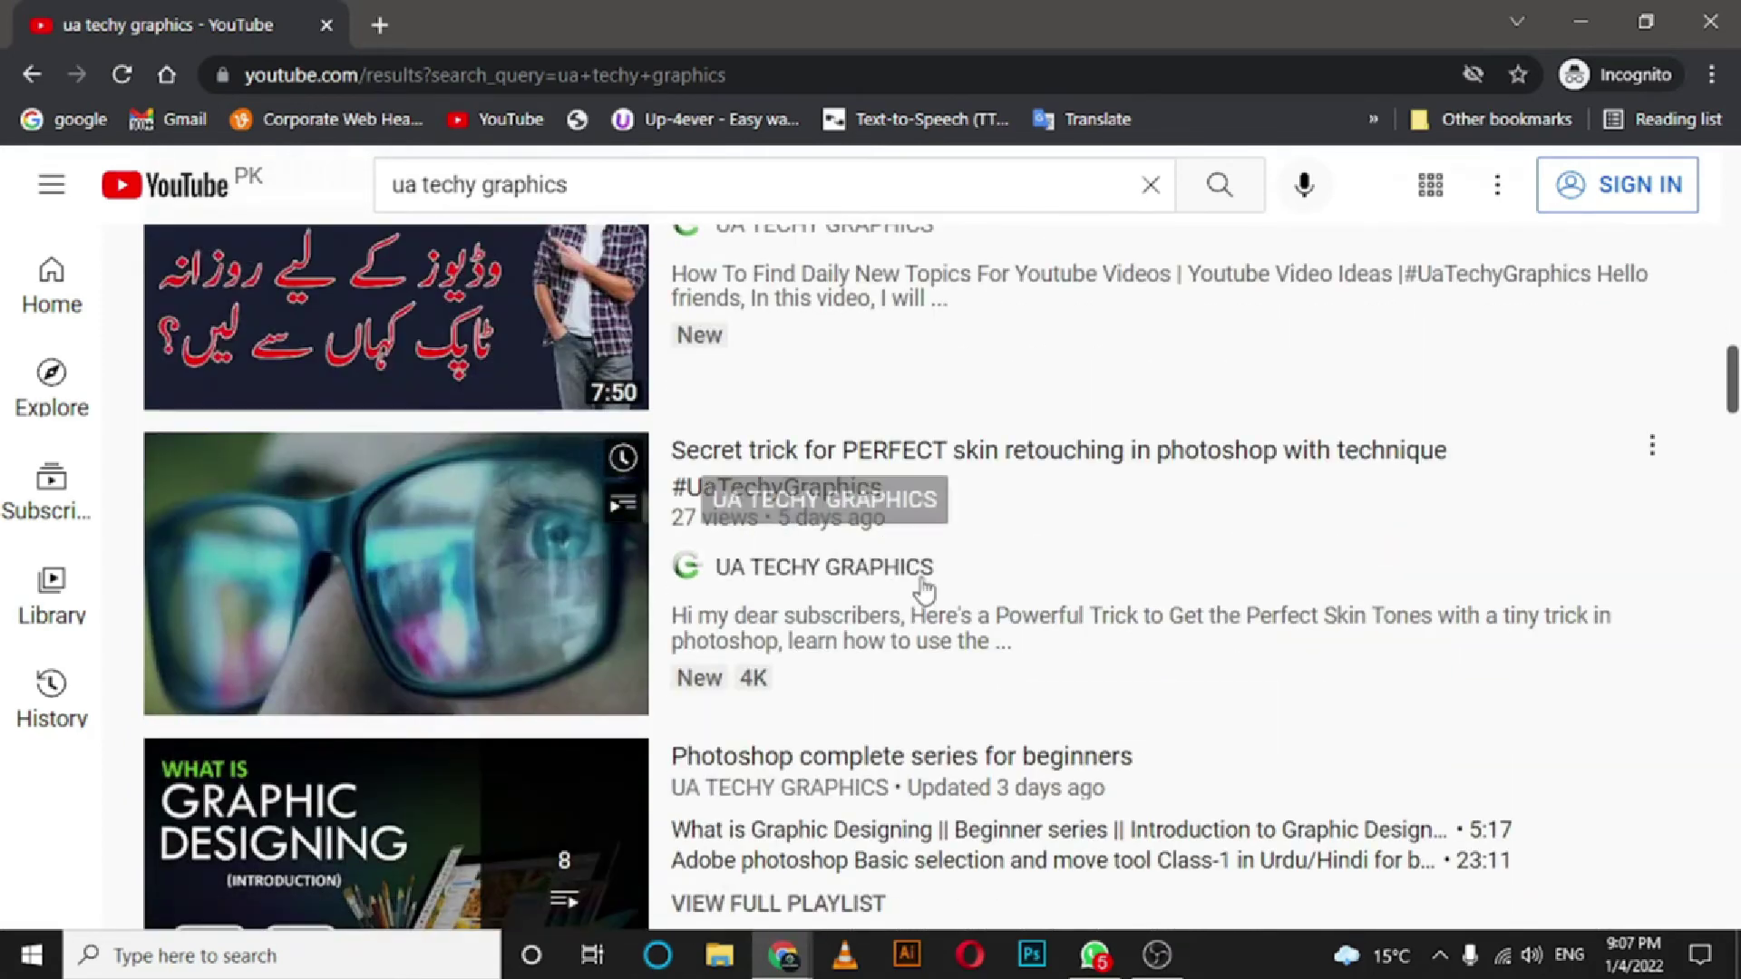
scroll(906, 592, up, 4)
scroll(930, 597, down, 5)
scroll(916, 581, down, 3)
scroll(902, 564, down, 5)
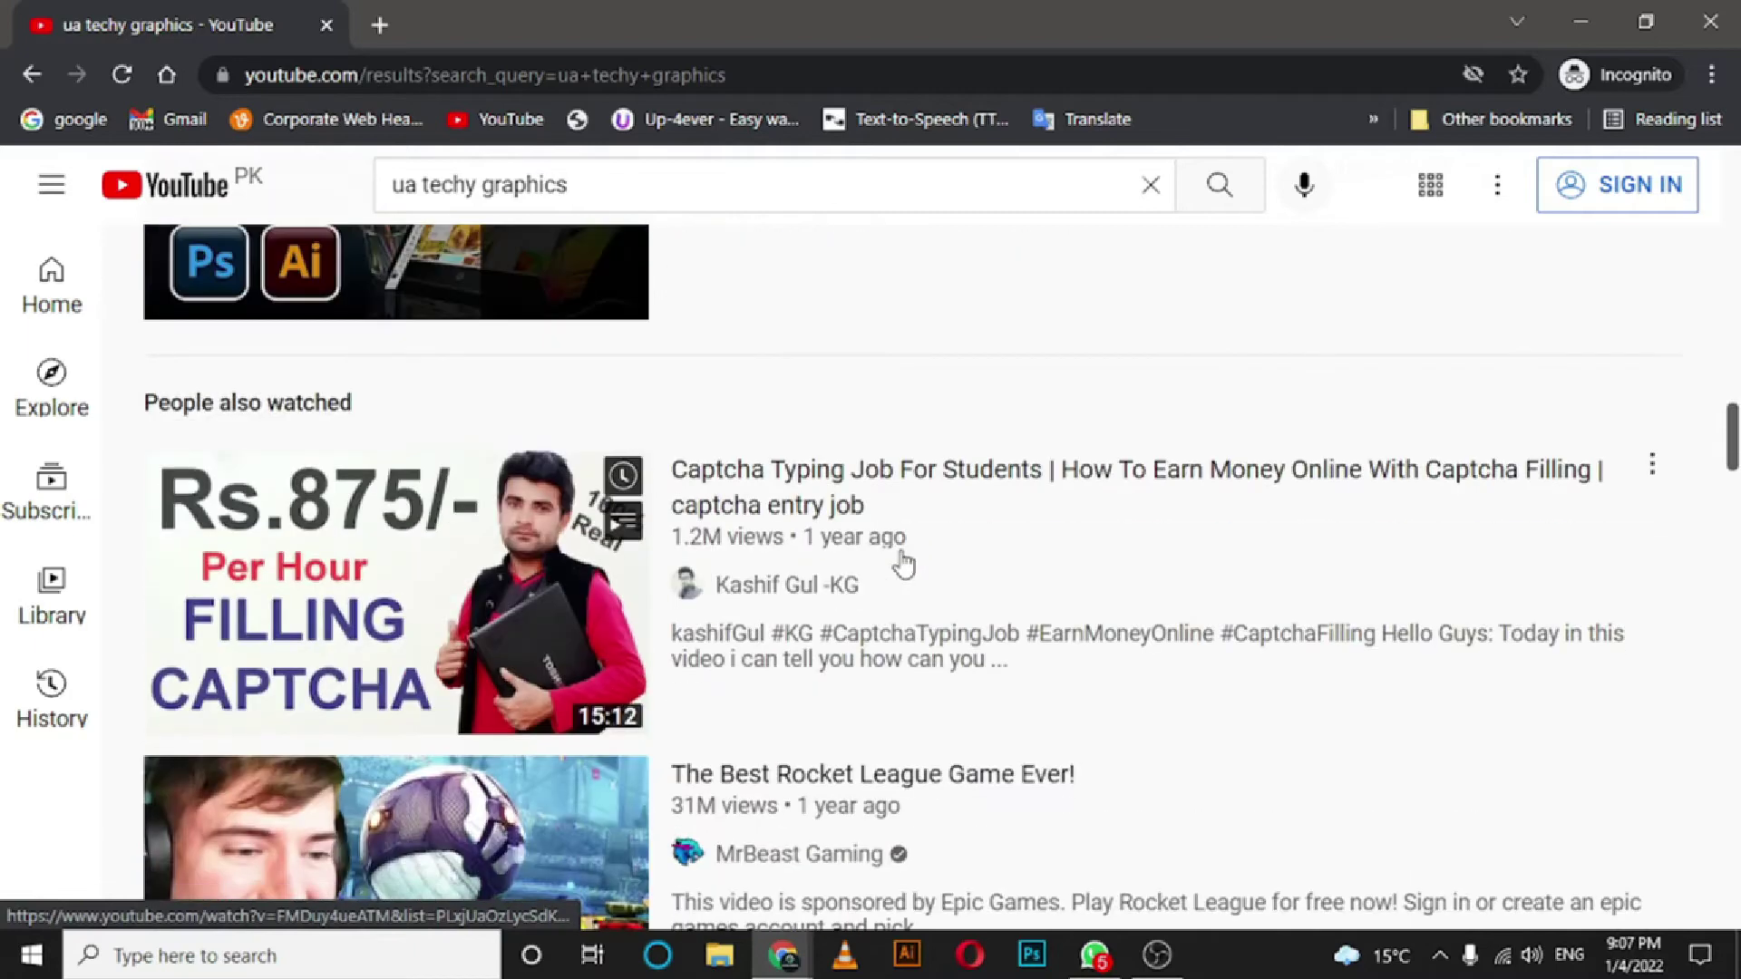
scroll(904, 565, up, 2)
scroll(902, 558, down, 4)
scroll(901, 556, down, 3)
scroll(916, 535, down, 5)
scroll(916, 531, down, 5)
scroll(862, 542, down, 3)
scroll(825, 472, down, 1)
scroll(771, 512, down, 3)
scroll(726, 615, down, 5)
scroll(777, 571, down, 3)
scroll(789, 563, down, 1)
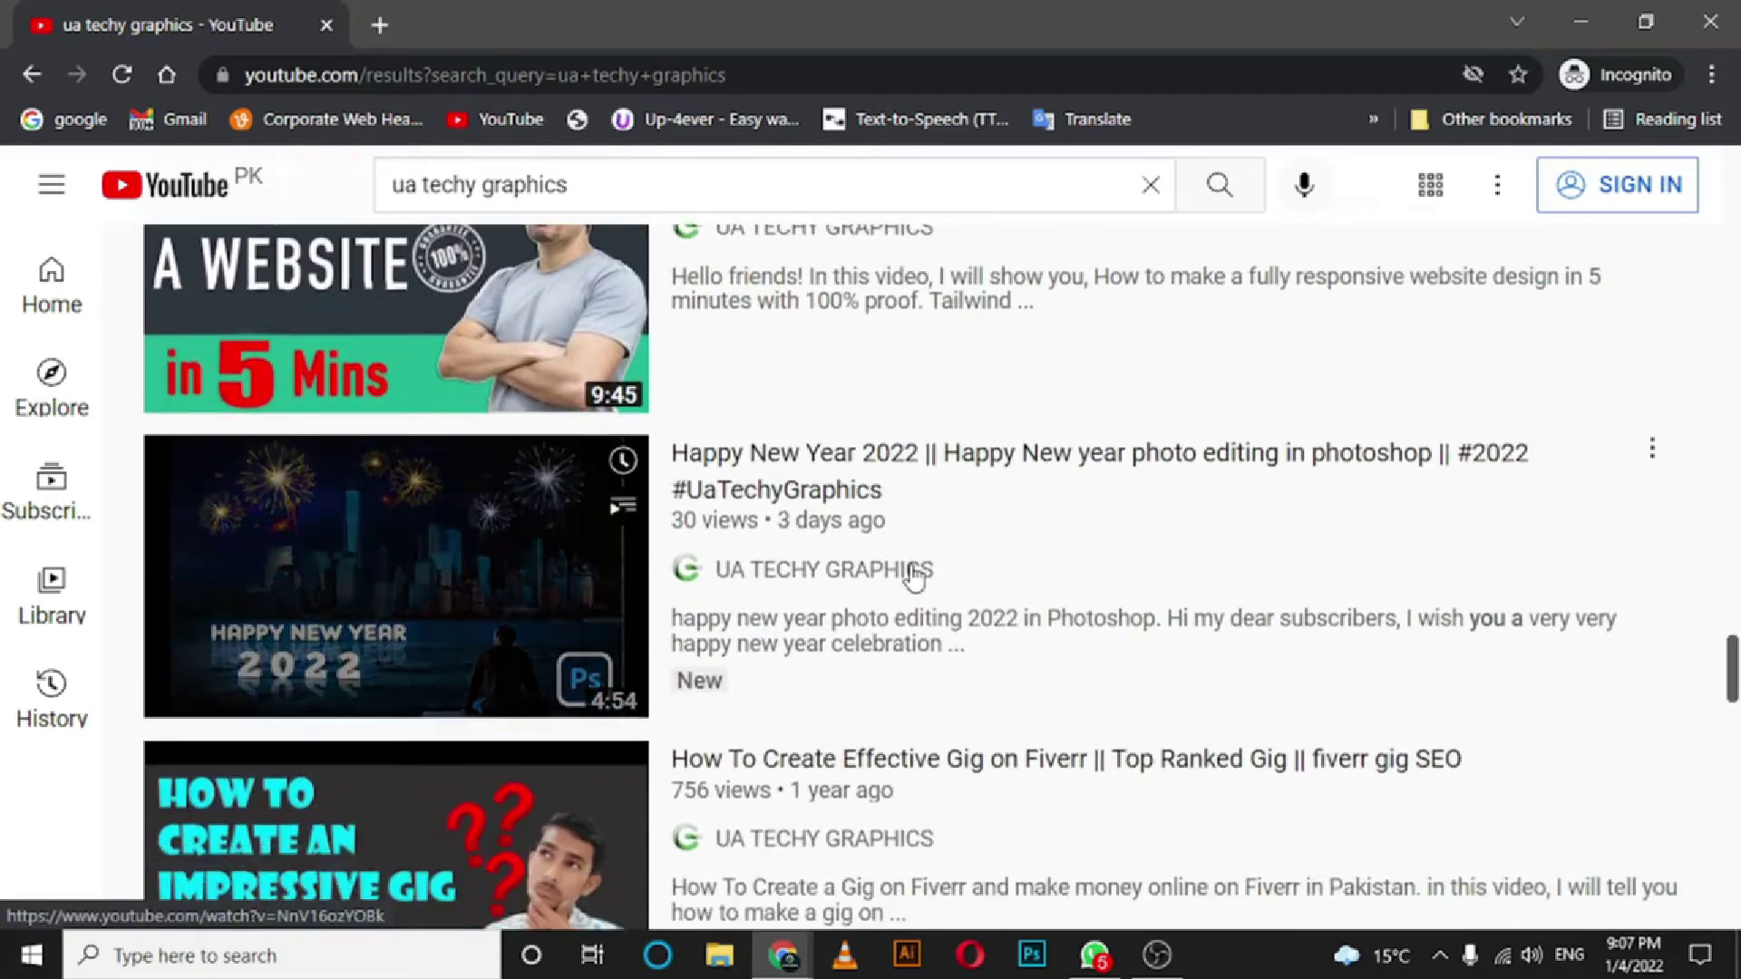
scroll(901, 575, down, 5)
scroll(914, 576, down, 4)
scroll(914, 576, down, 4)
scroll(914, 576, down, 1)
scroll(916, 576, down, 3)
scroll(916, 576, down, 4)
scroll(998, 580, up, 6)
scroll(1242, 626, up, 6)
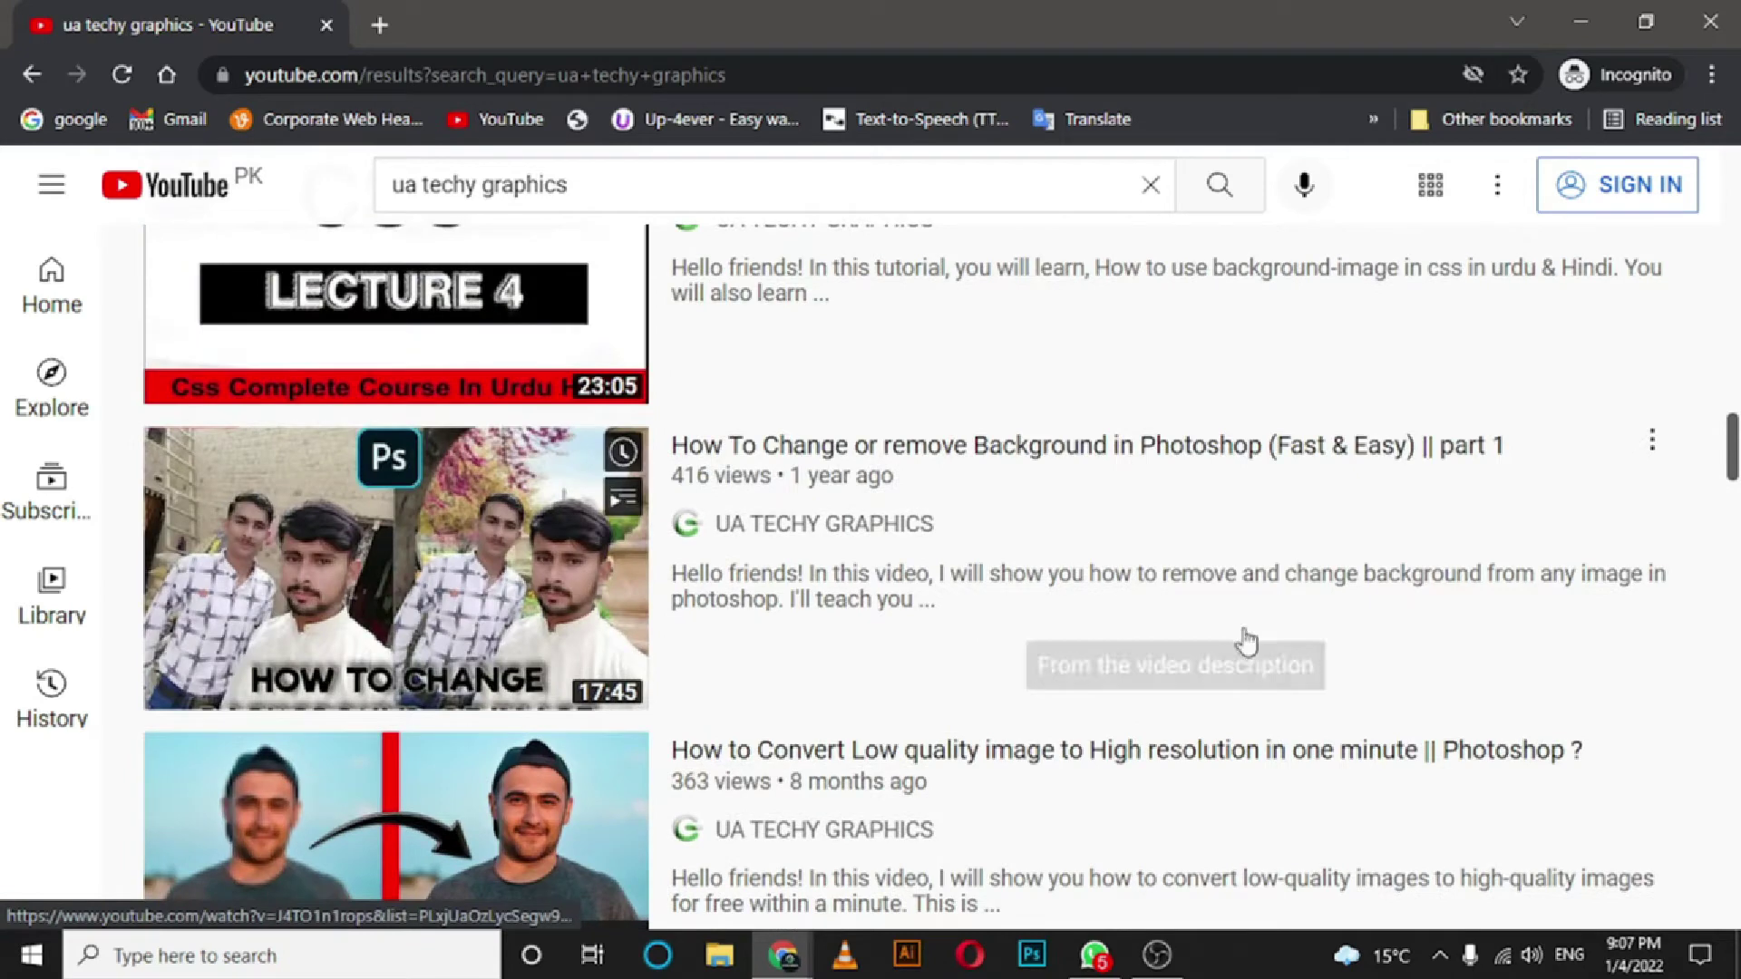
drag(1732, 435, 1732, 182)
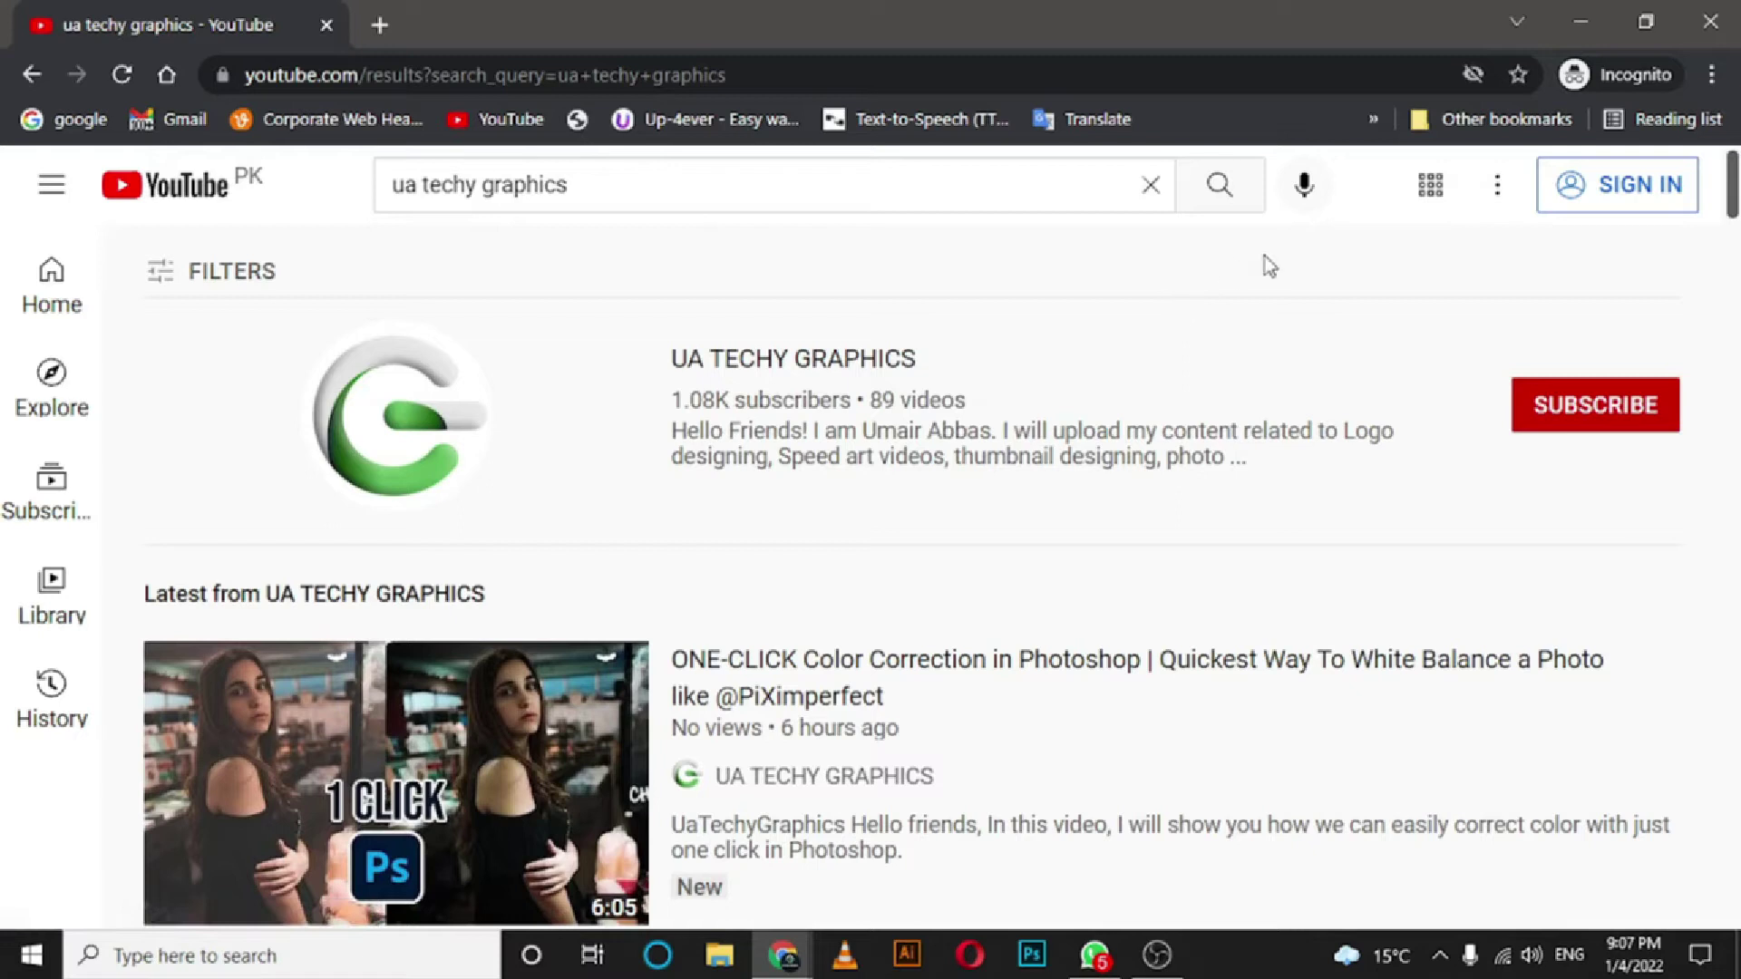
click(1562, 18)
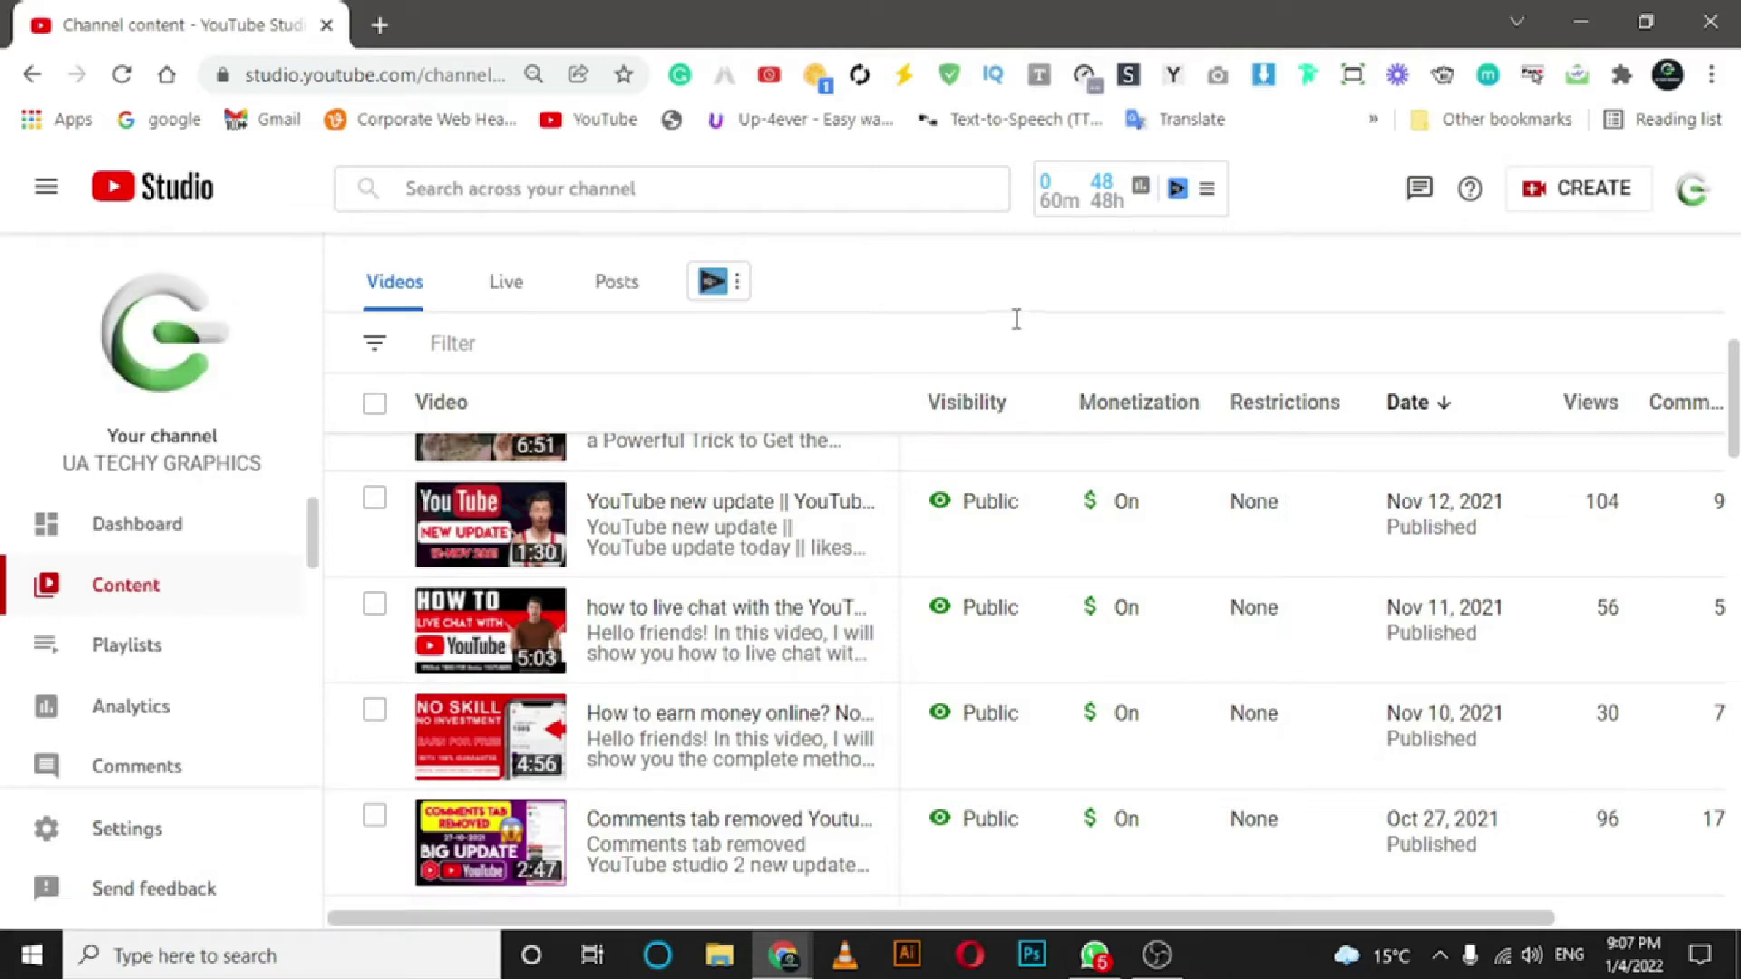
Open a new tab with the YouTube home page.
click(379, 26)
click(598, 119)
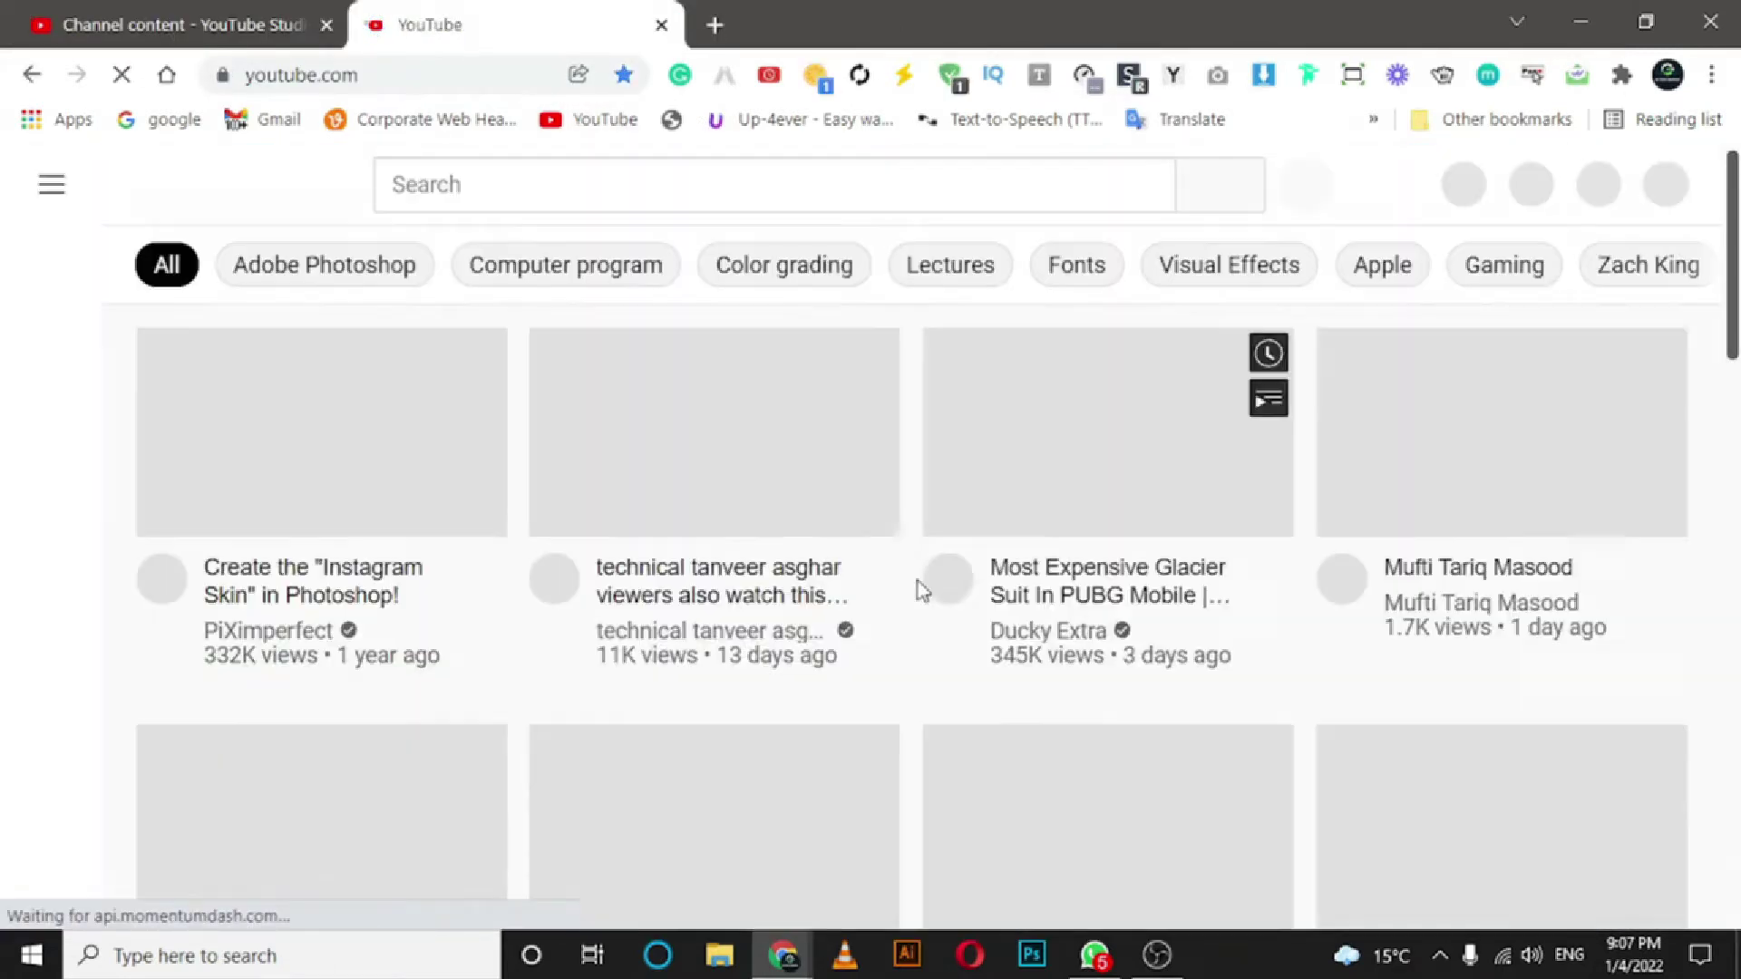
scroll(918, 581, down, 4)
scroll(918, 585, down, 4)
scroll(943, 576, down, 2)
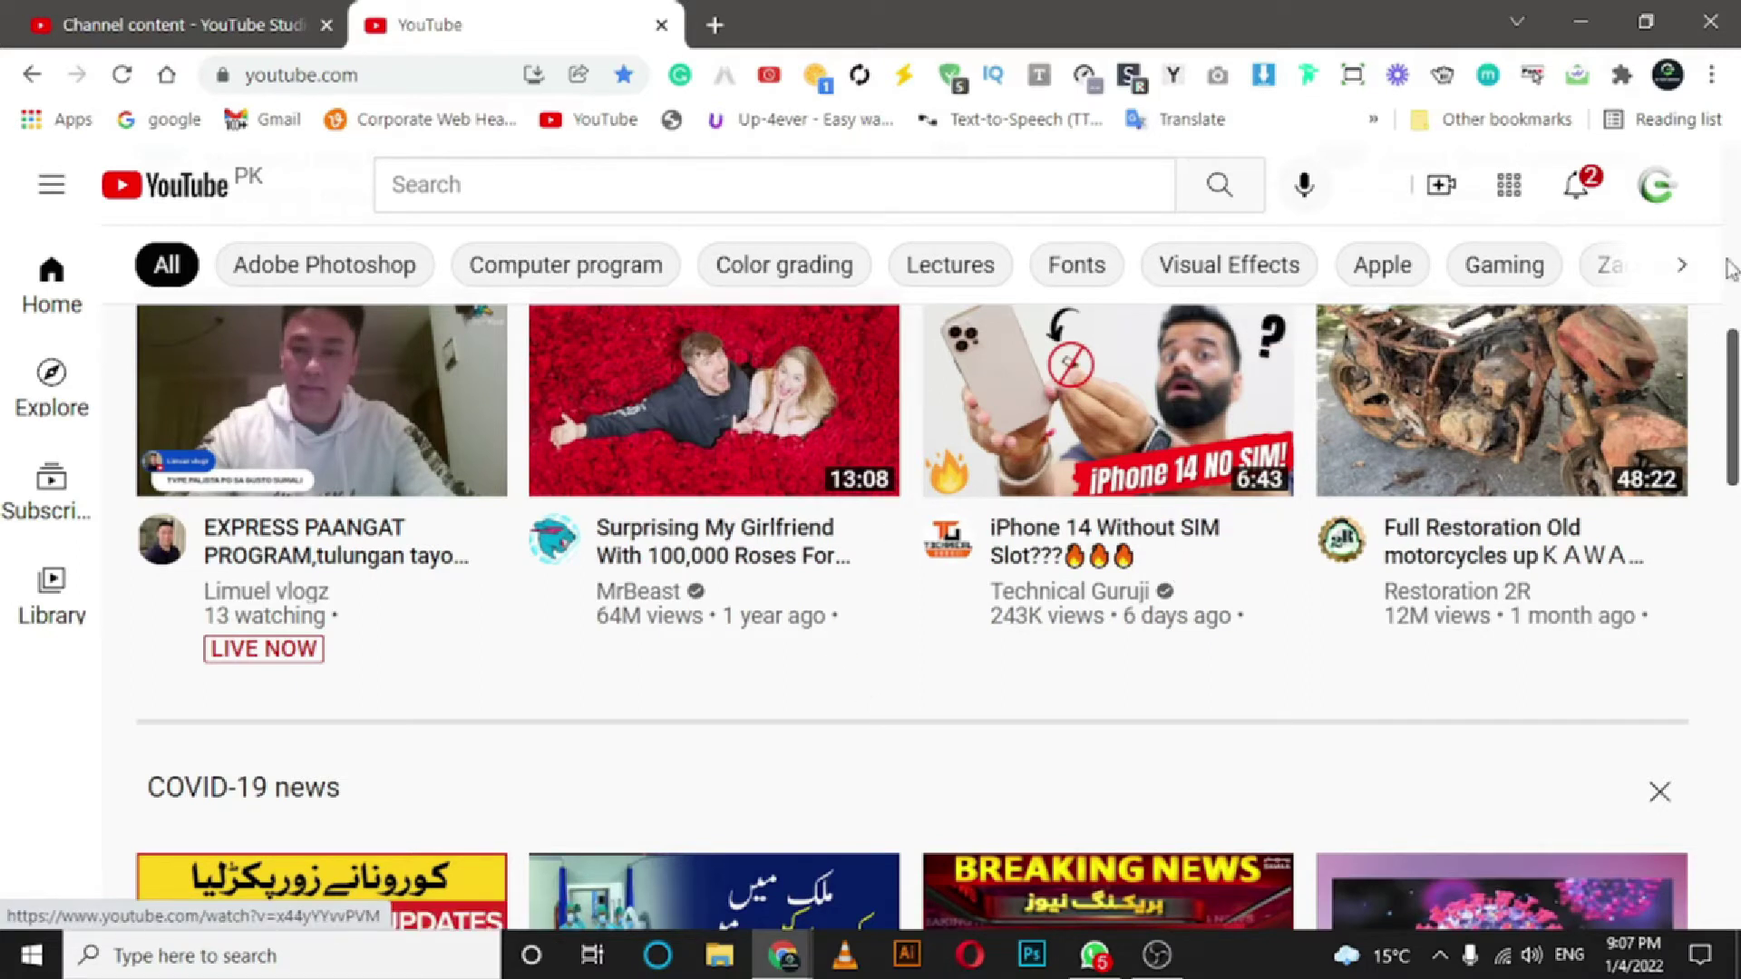
Go to YouTube Studio from the profile avatar's account menu.
click(1713, 76)
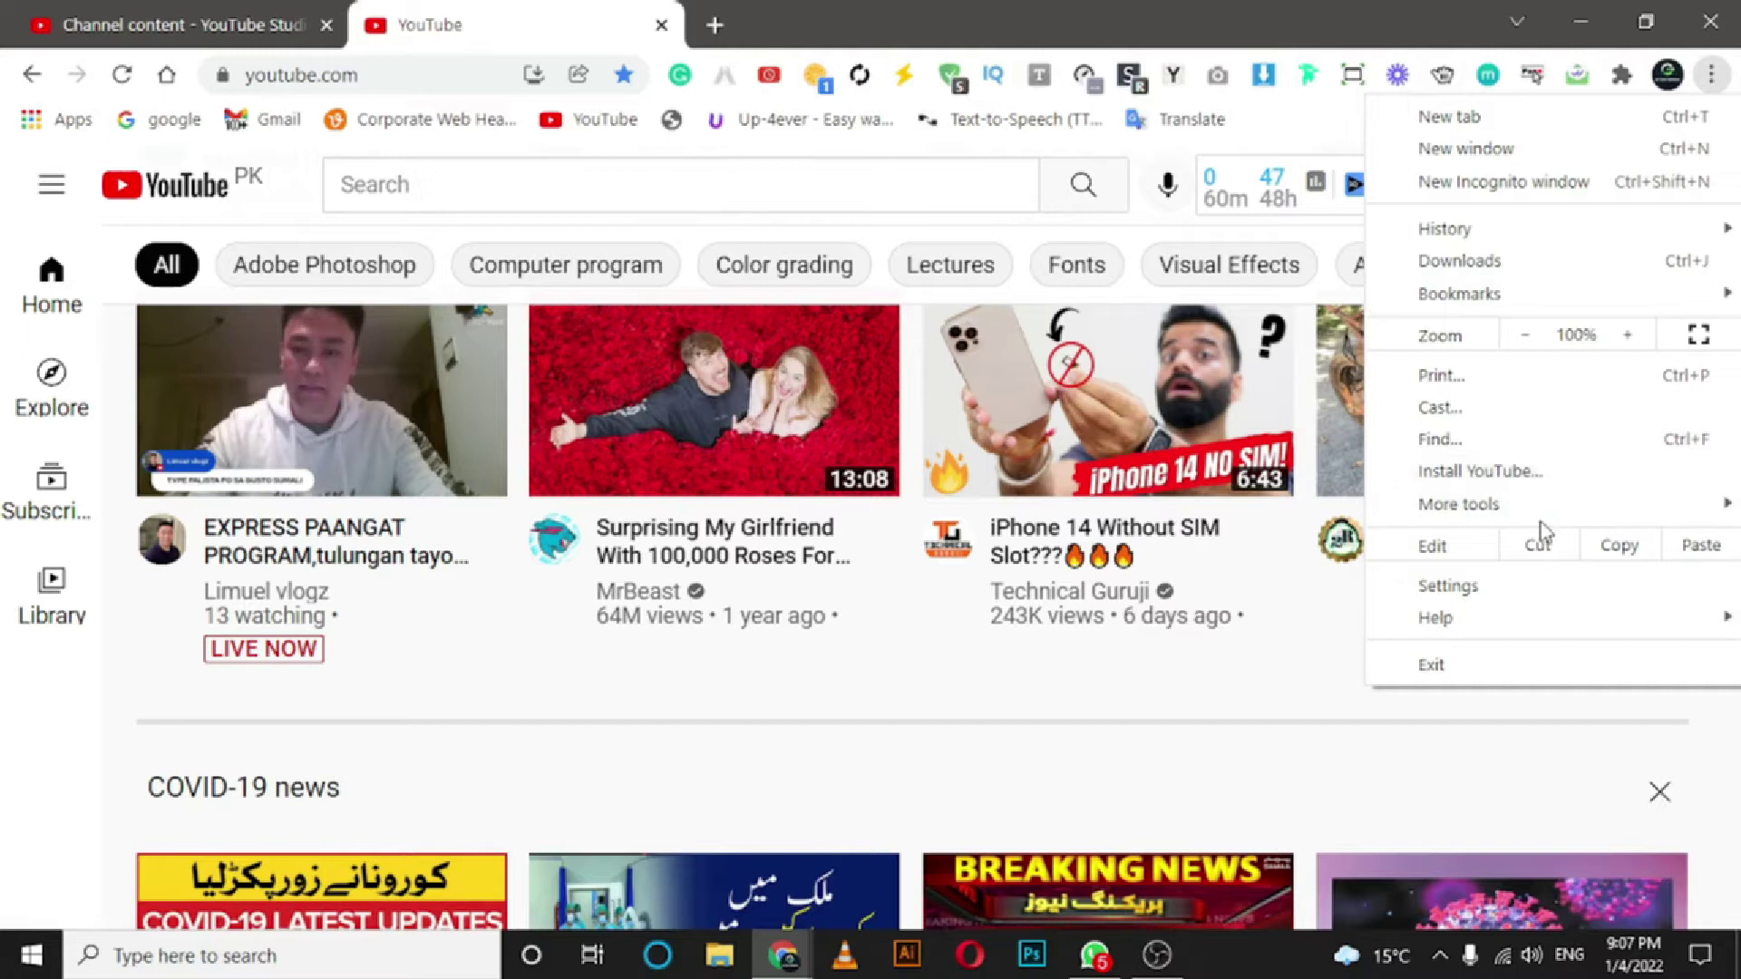
click(1698, 505)
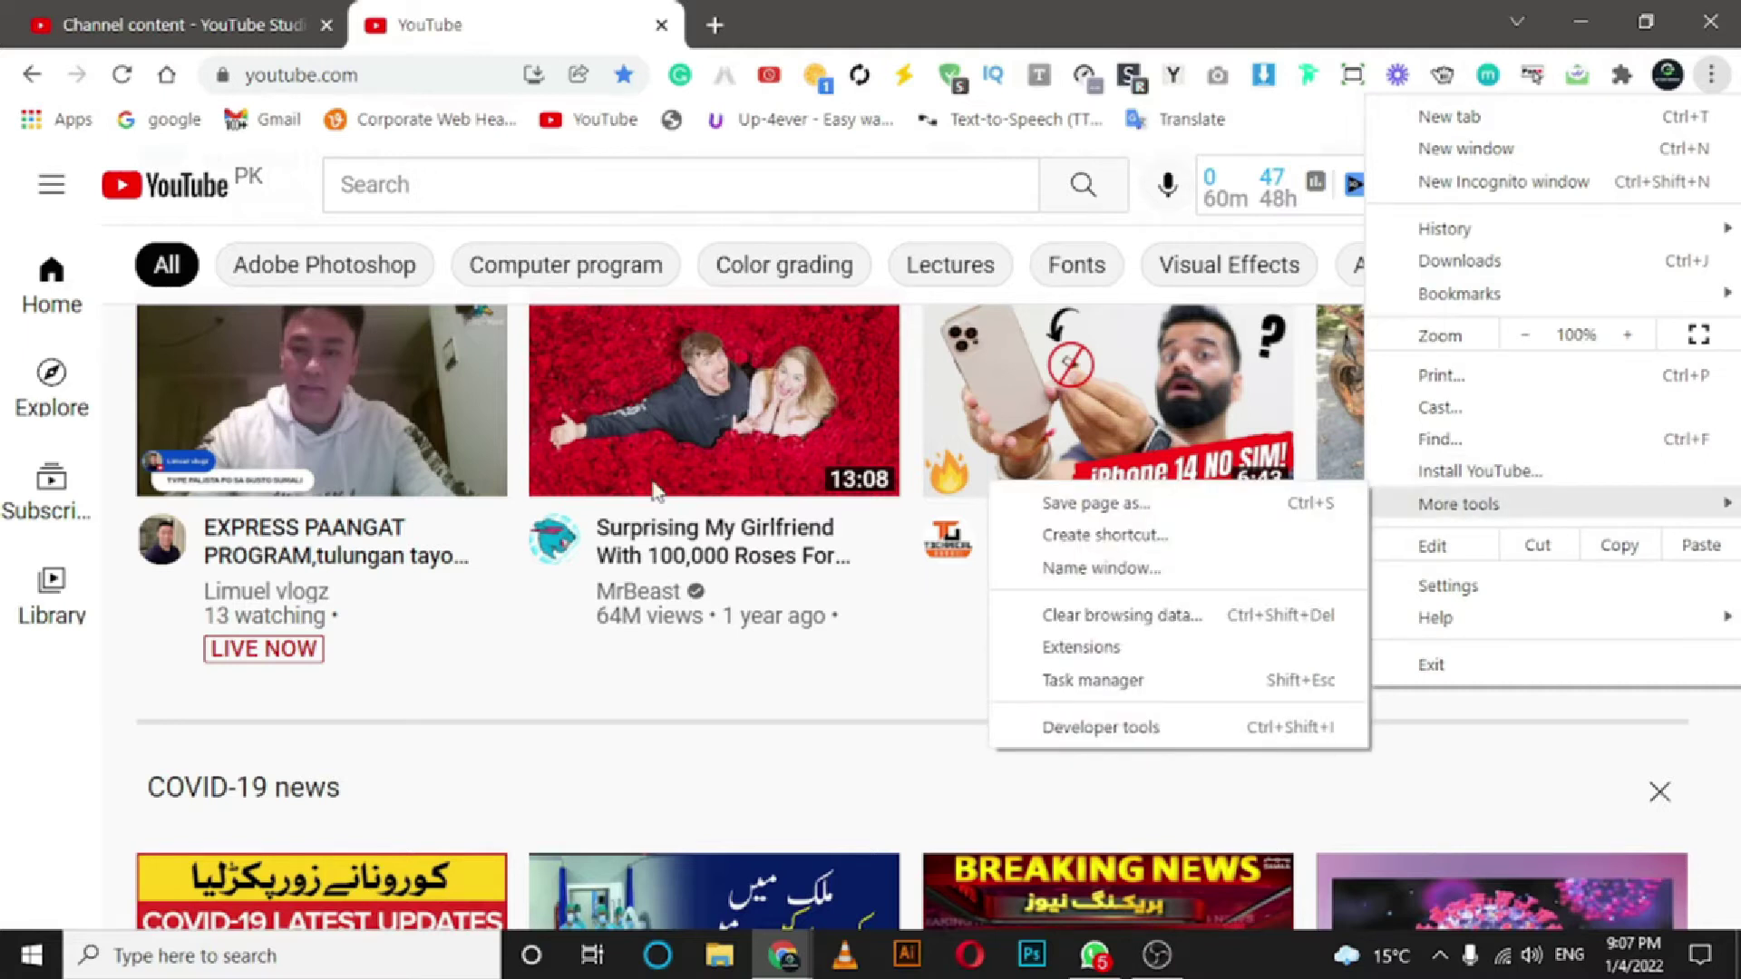
click(903, 725)
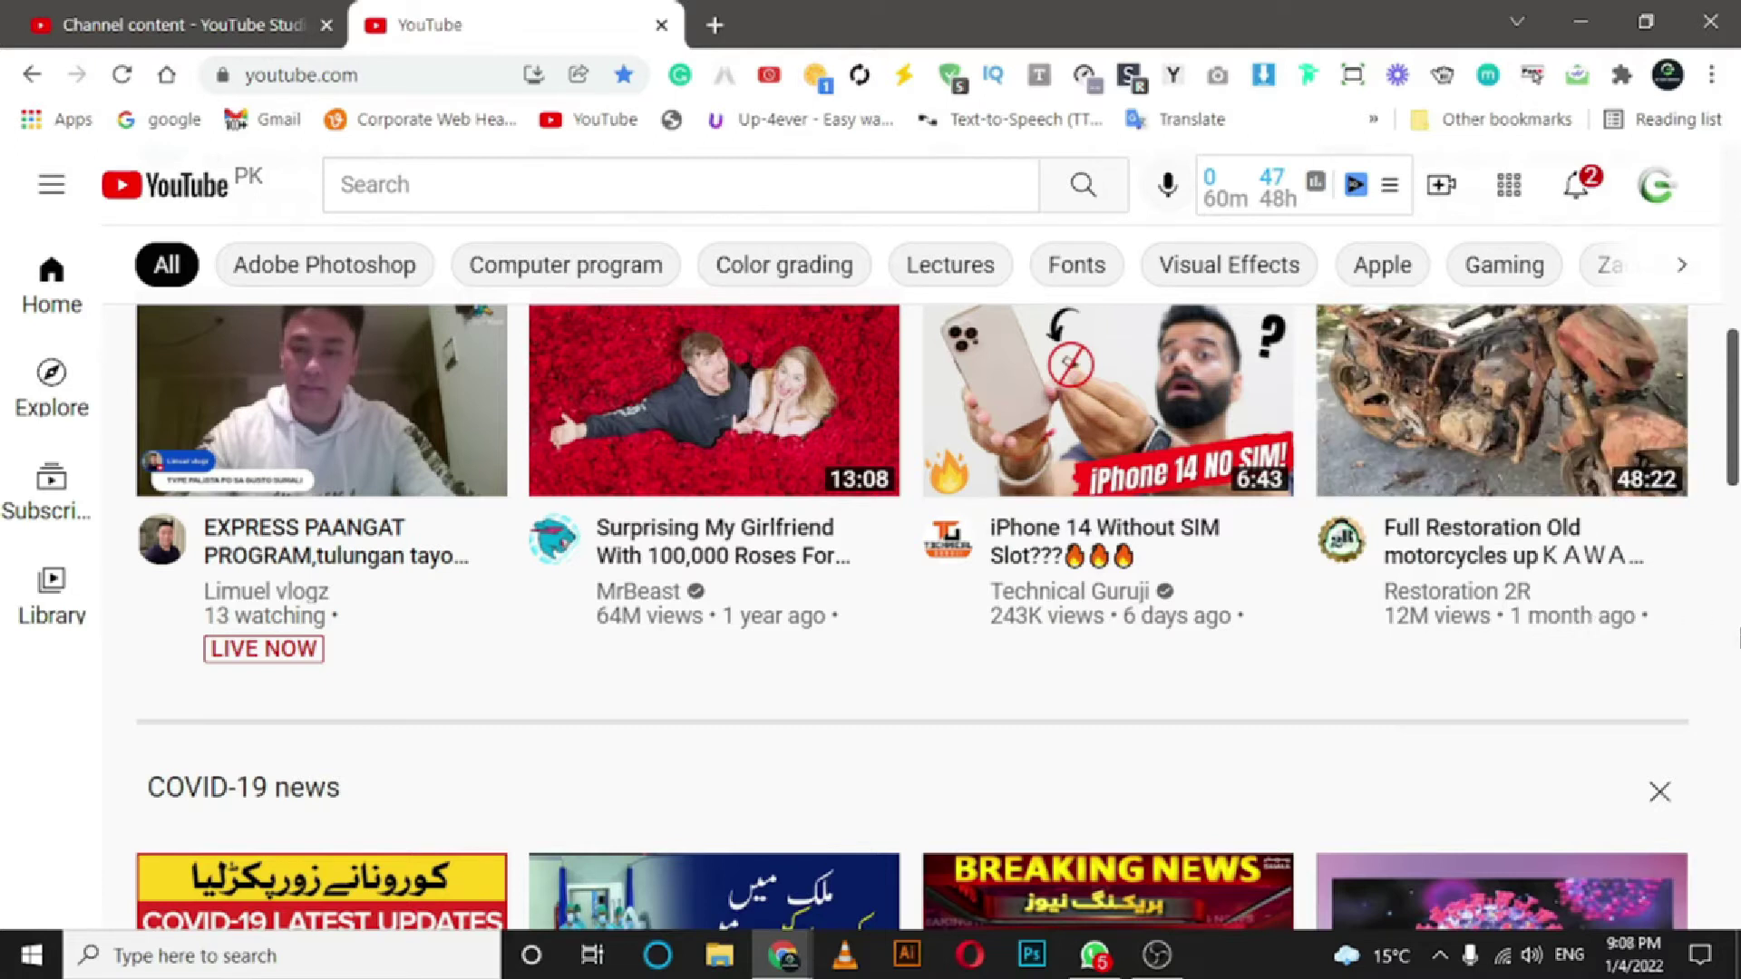
click(1656, 192)
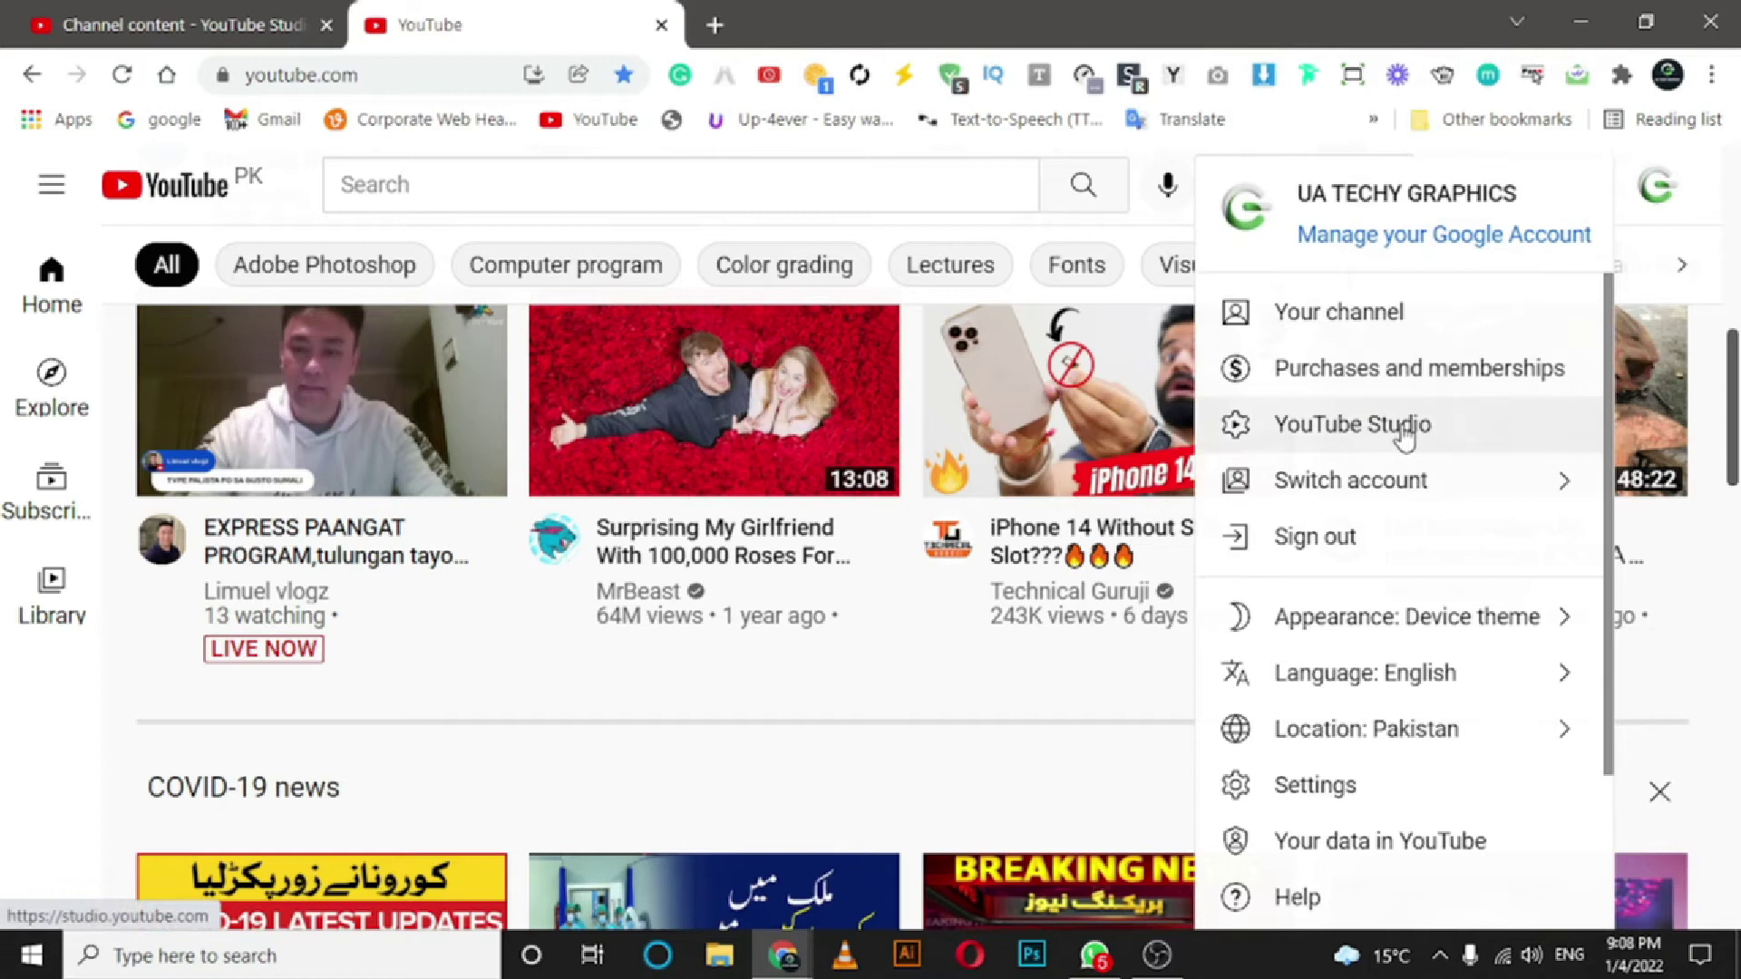
click(1404, 435)
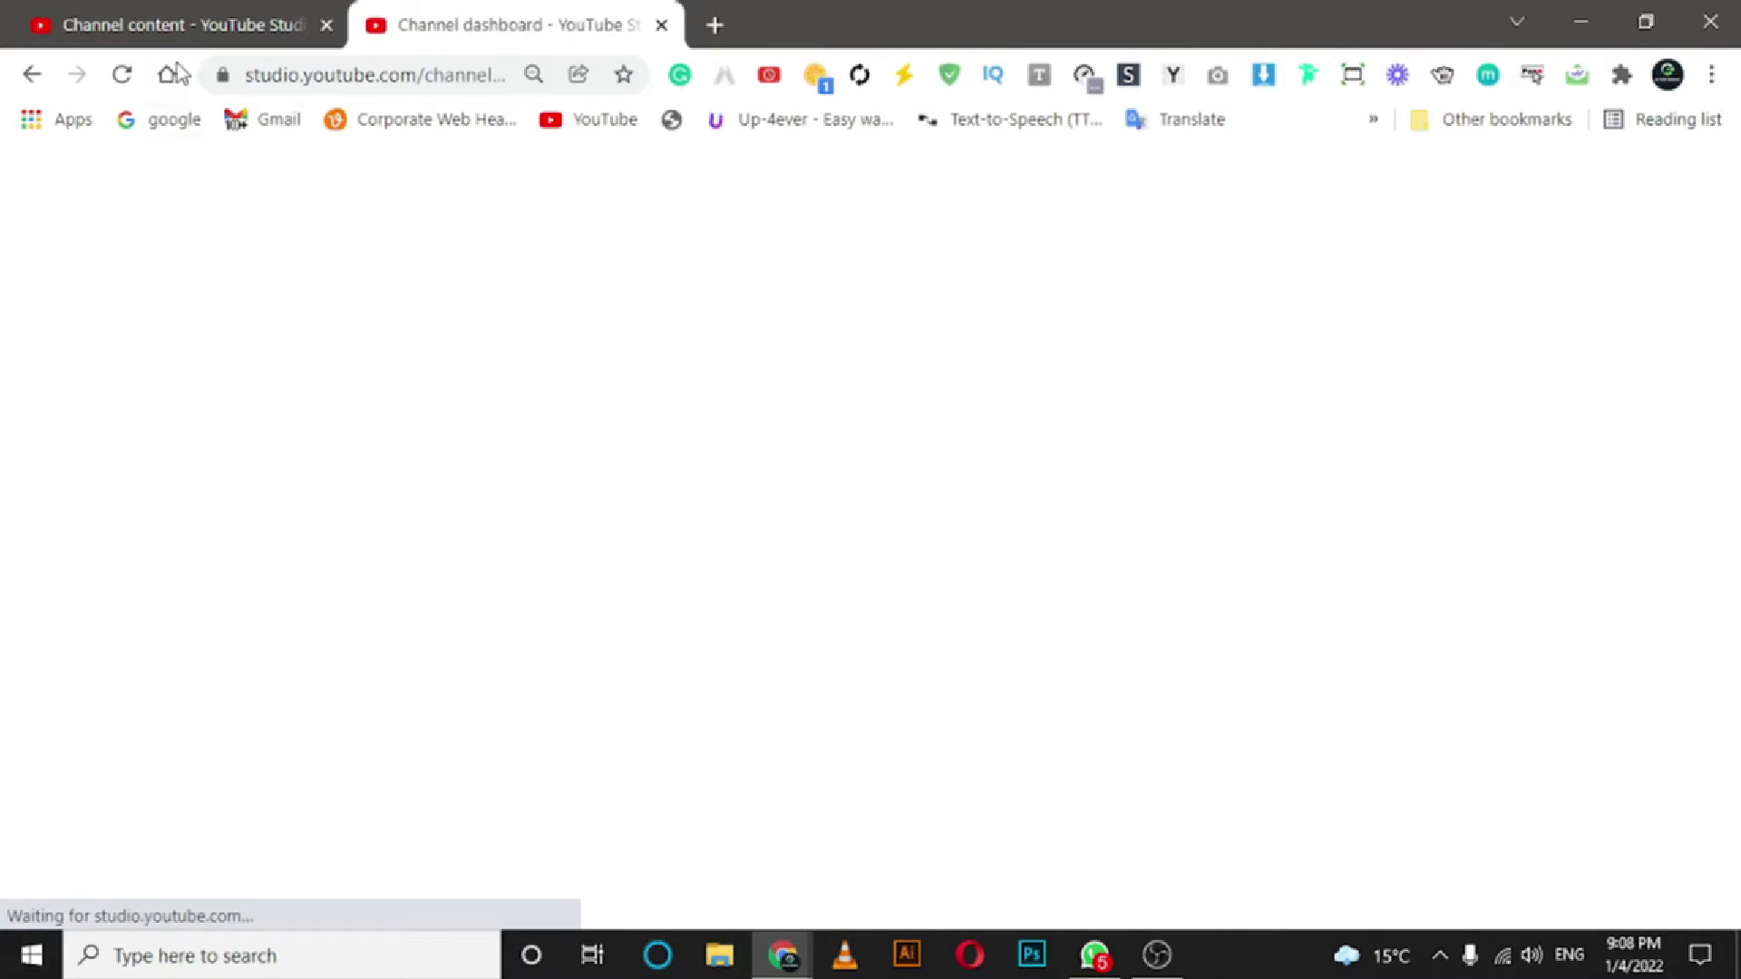
Open the Content page listing the channel's uploaded videos.
scroll(558, 544, down, 5)
scroll(556, 575, down, 4)
scroll(635, 653, down, 4)
scroll(673, 686, up, 4)
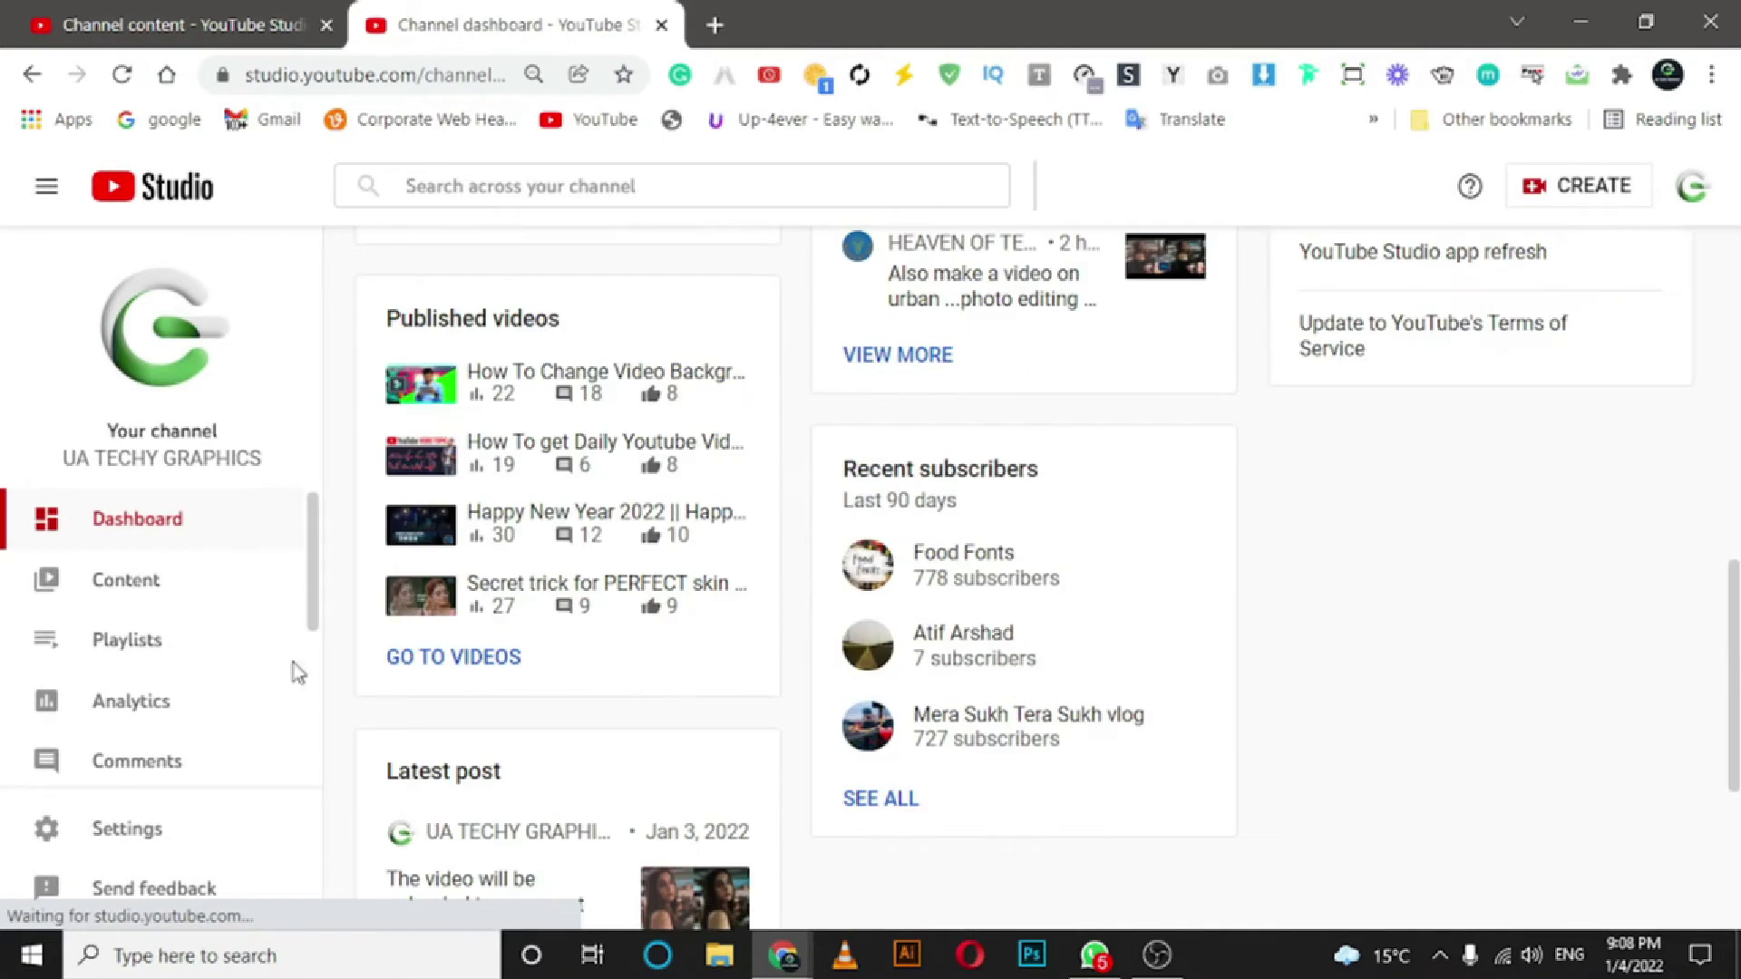
click(188, 584)
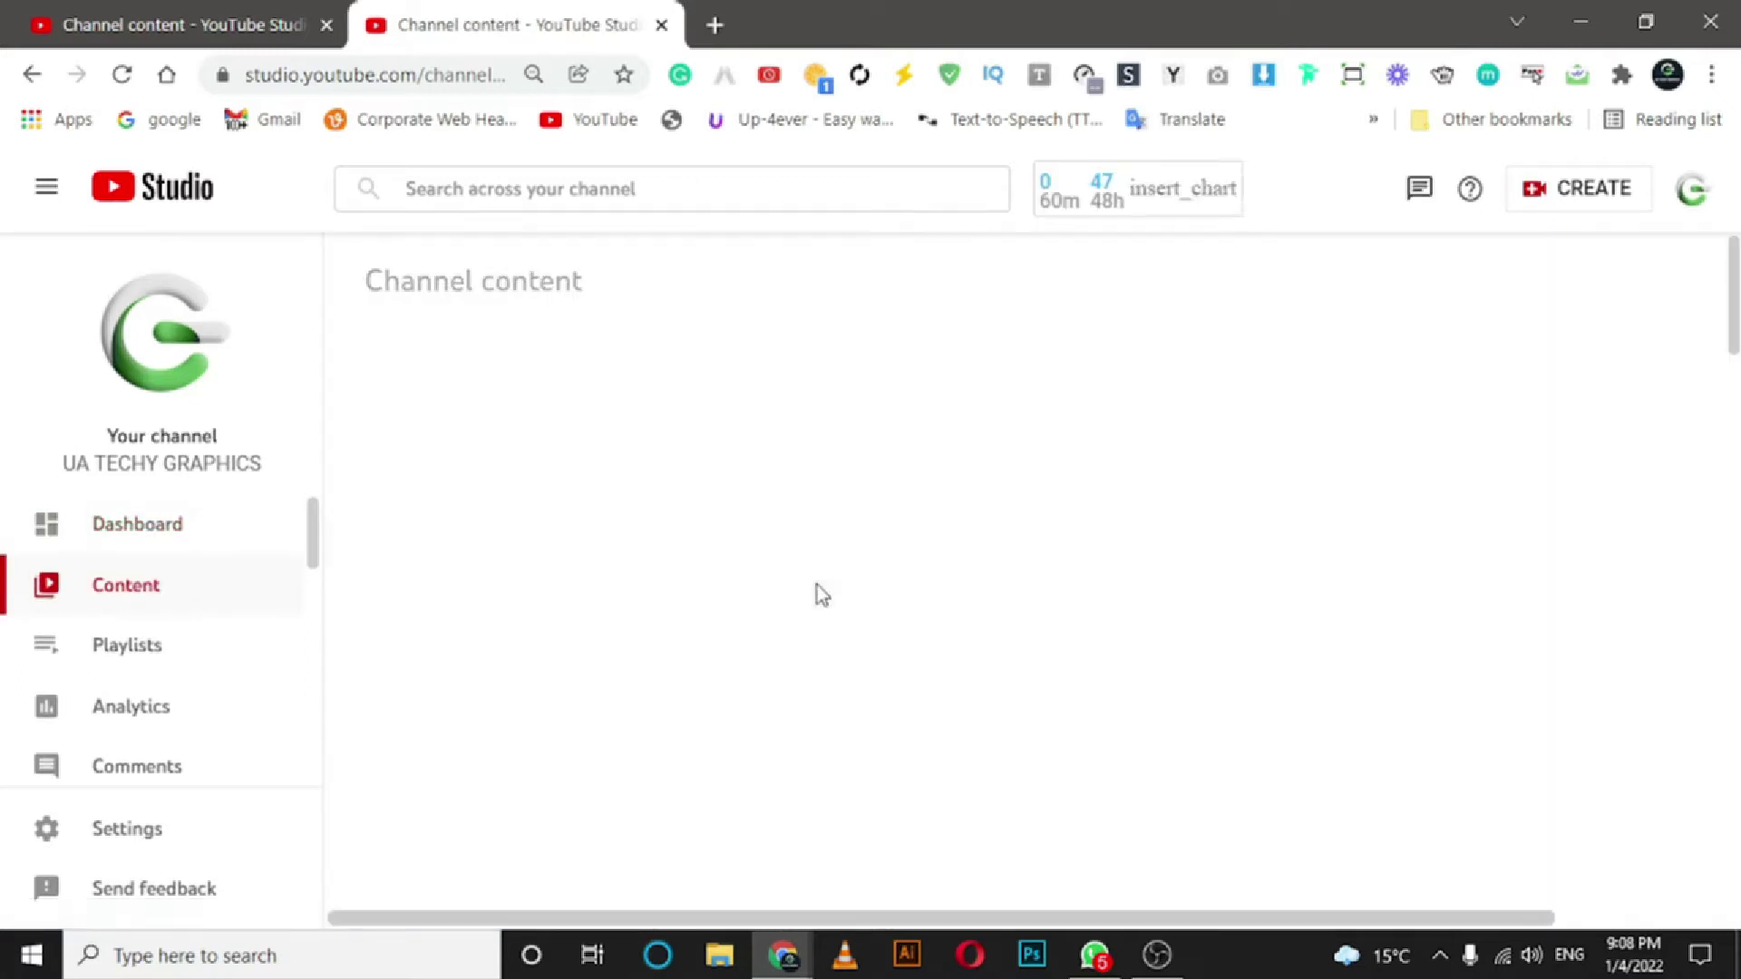
Close the duplicate Studio tab and open the channel Settings.
scroll(646, 615, down, 5)
scroll(645, 614, up, 2)
scroll(656, 640, up, 2)
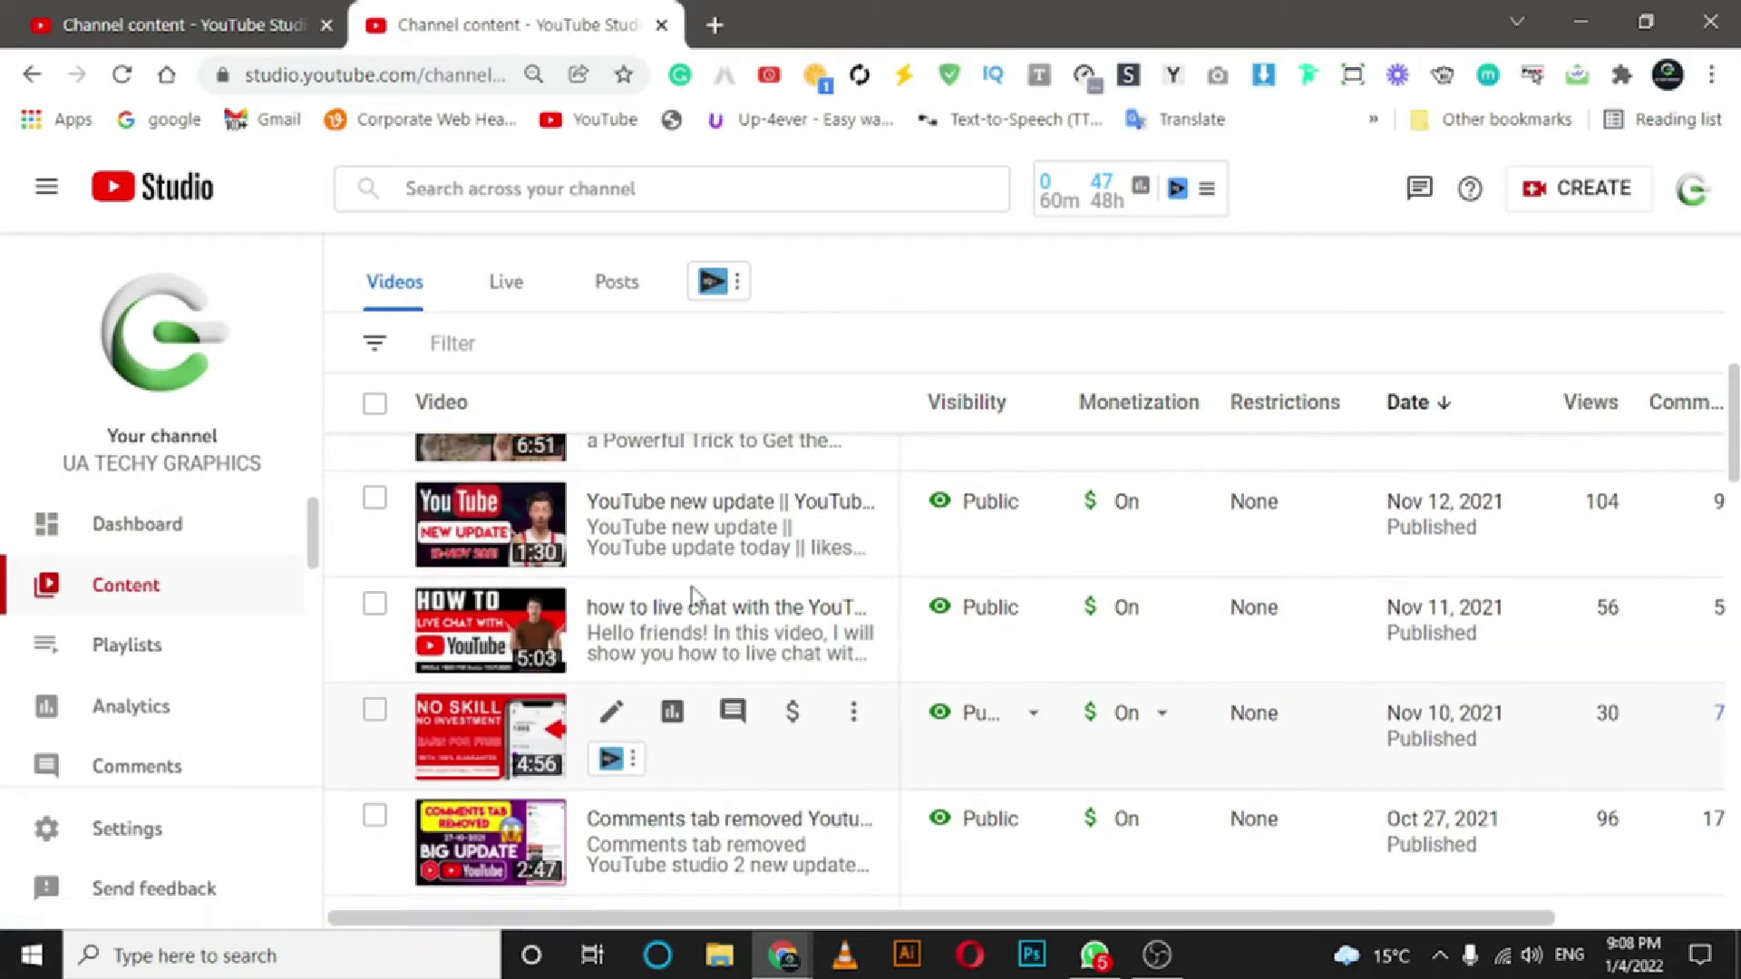
click(138, 19)
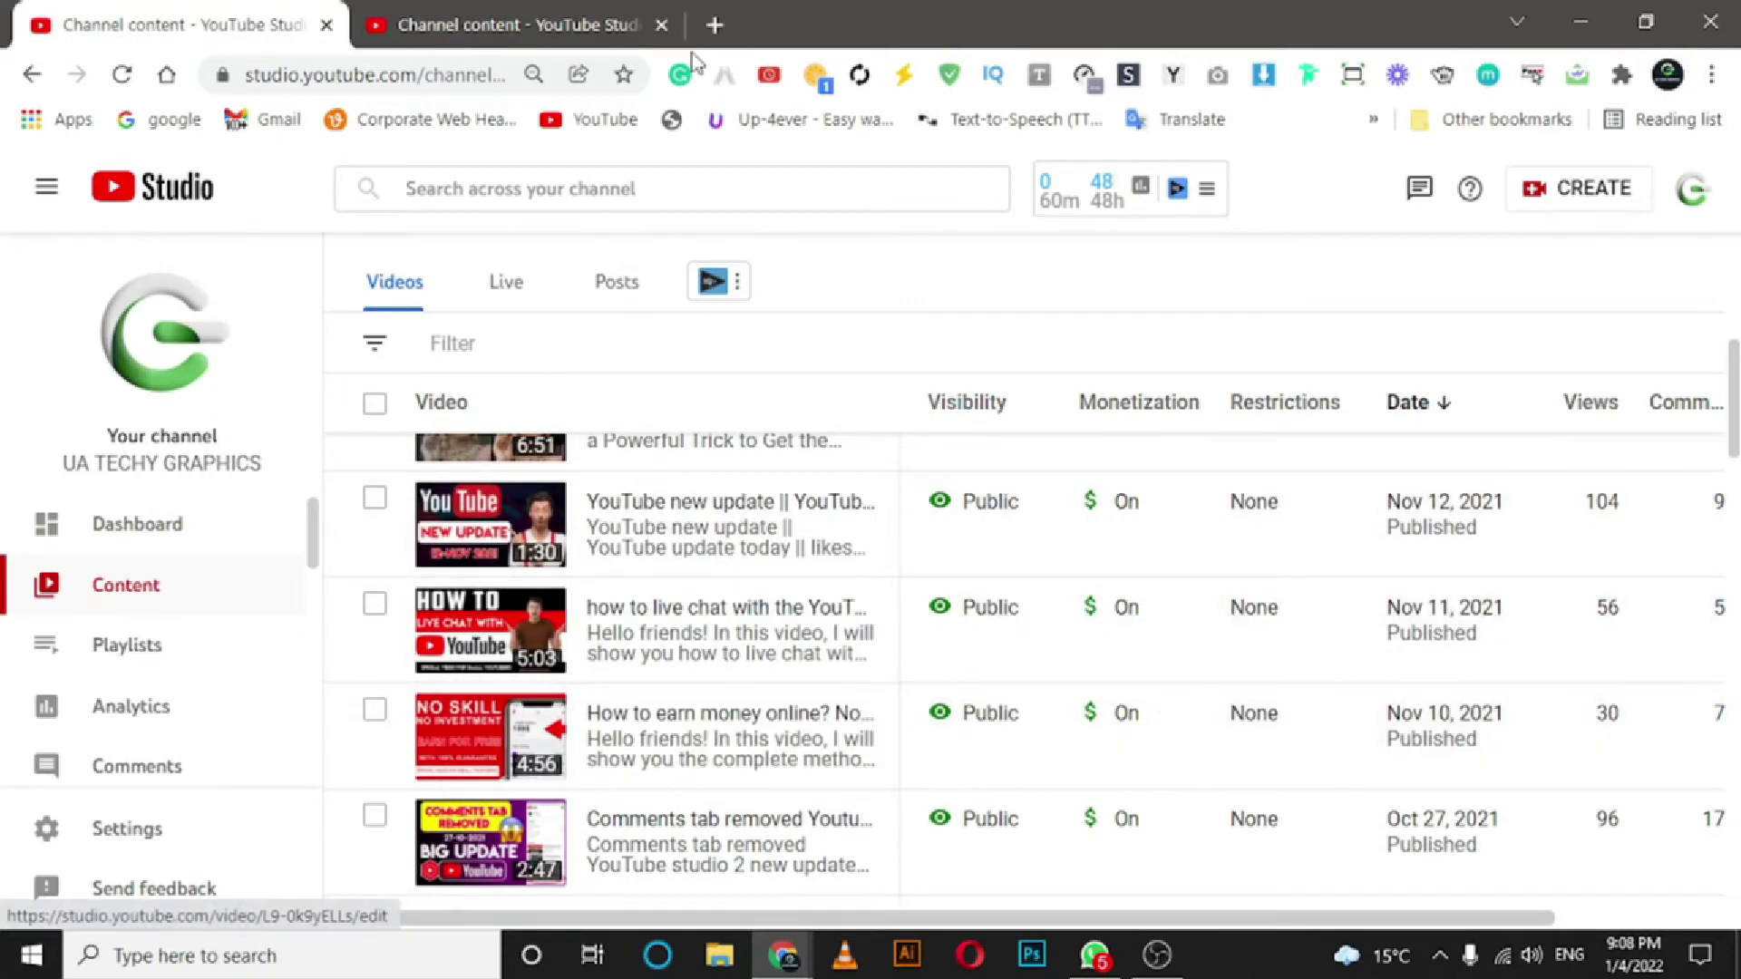
click(661, 24)
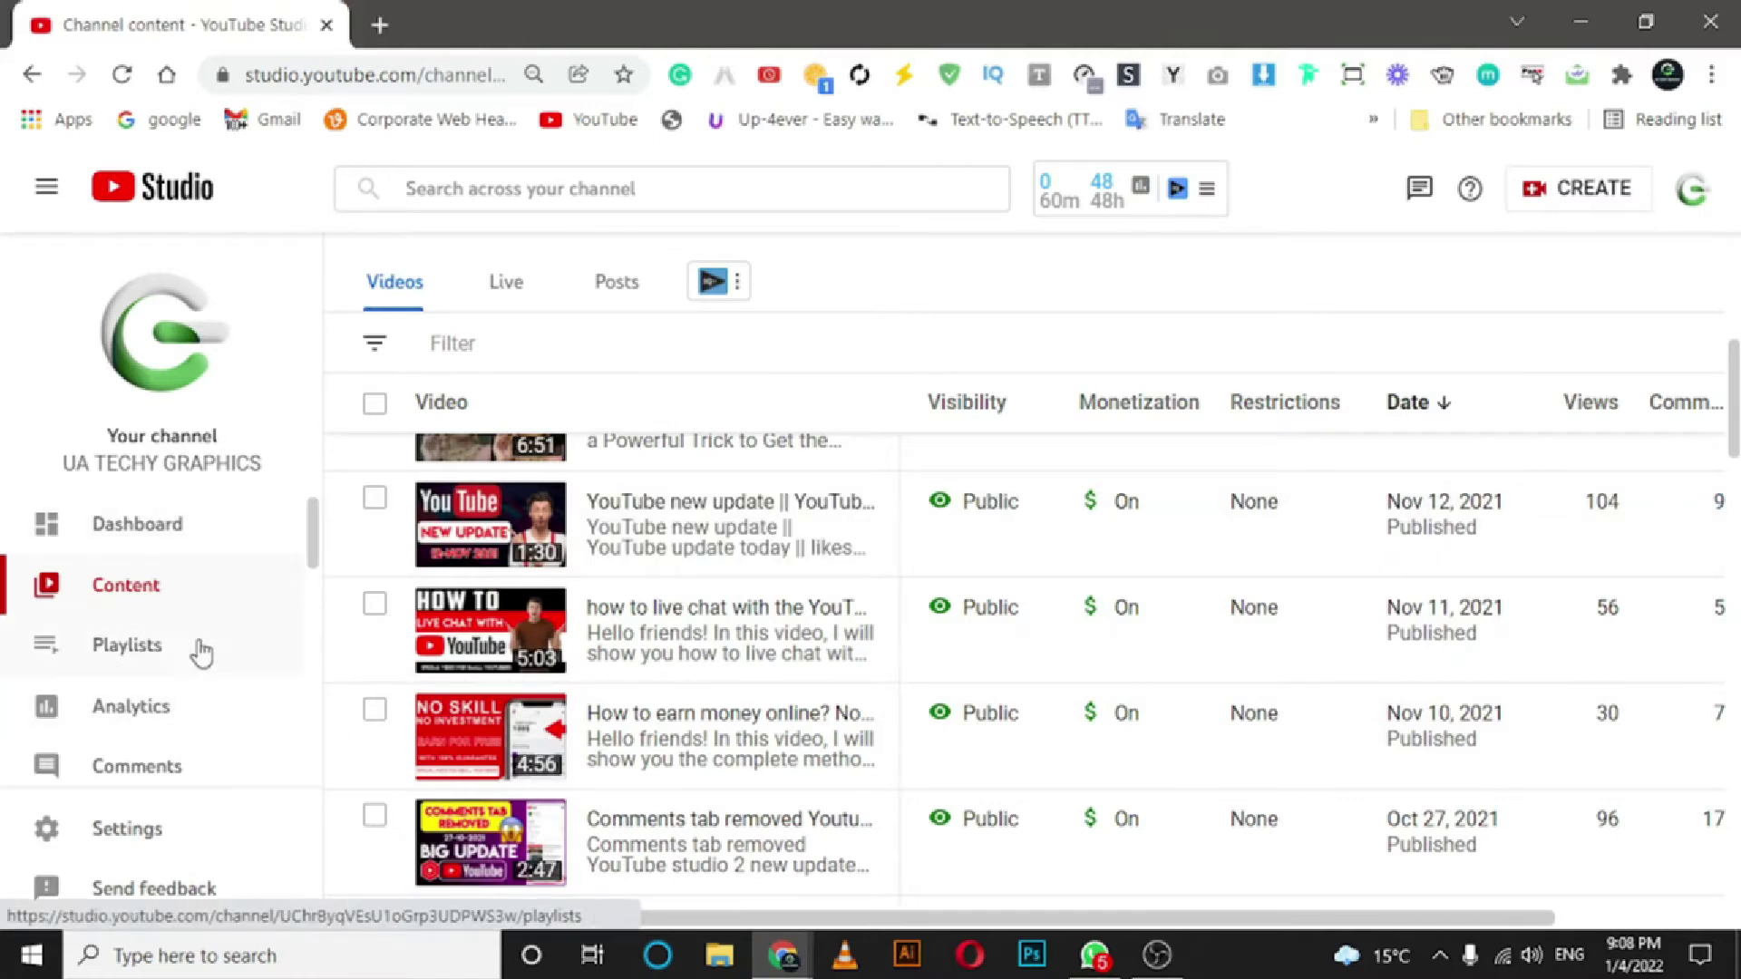
click(118, 833)
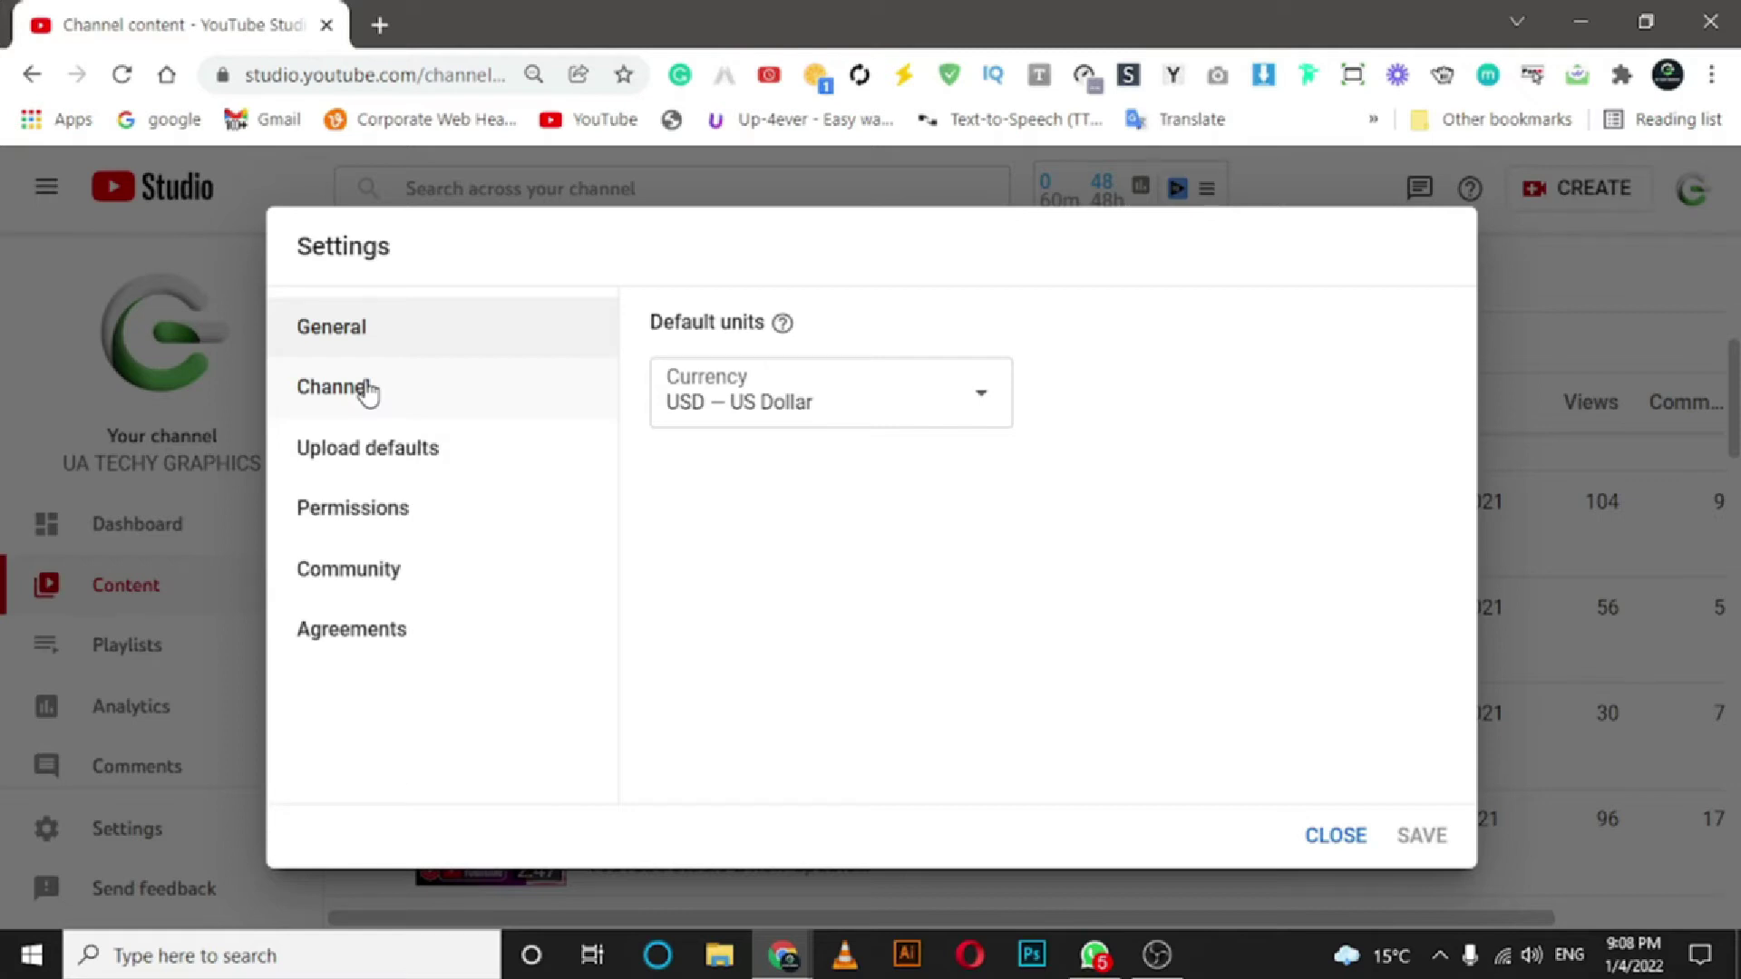
Show the Channel tab's Basic info and scroll through the channel keywords (374/500).
click(509, 403)
scroll(1320, 681, down, 2)
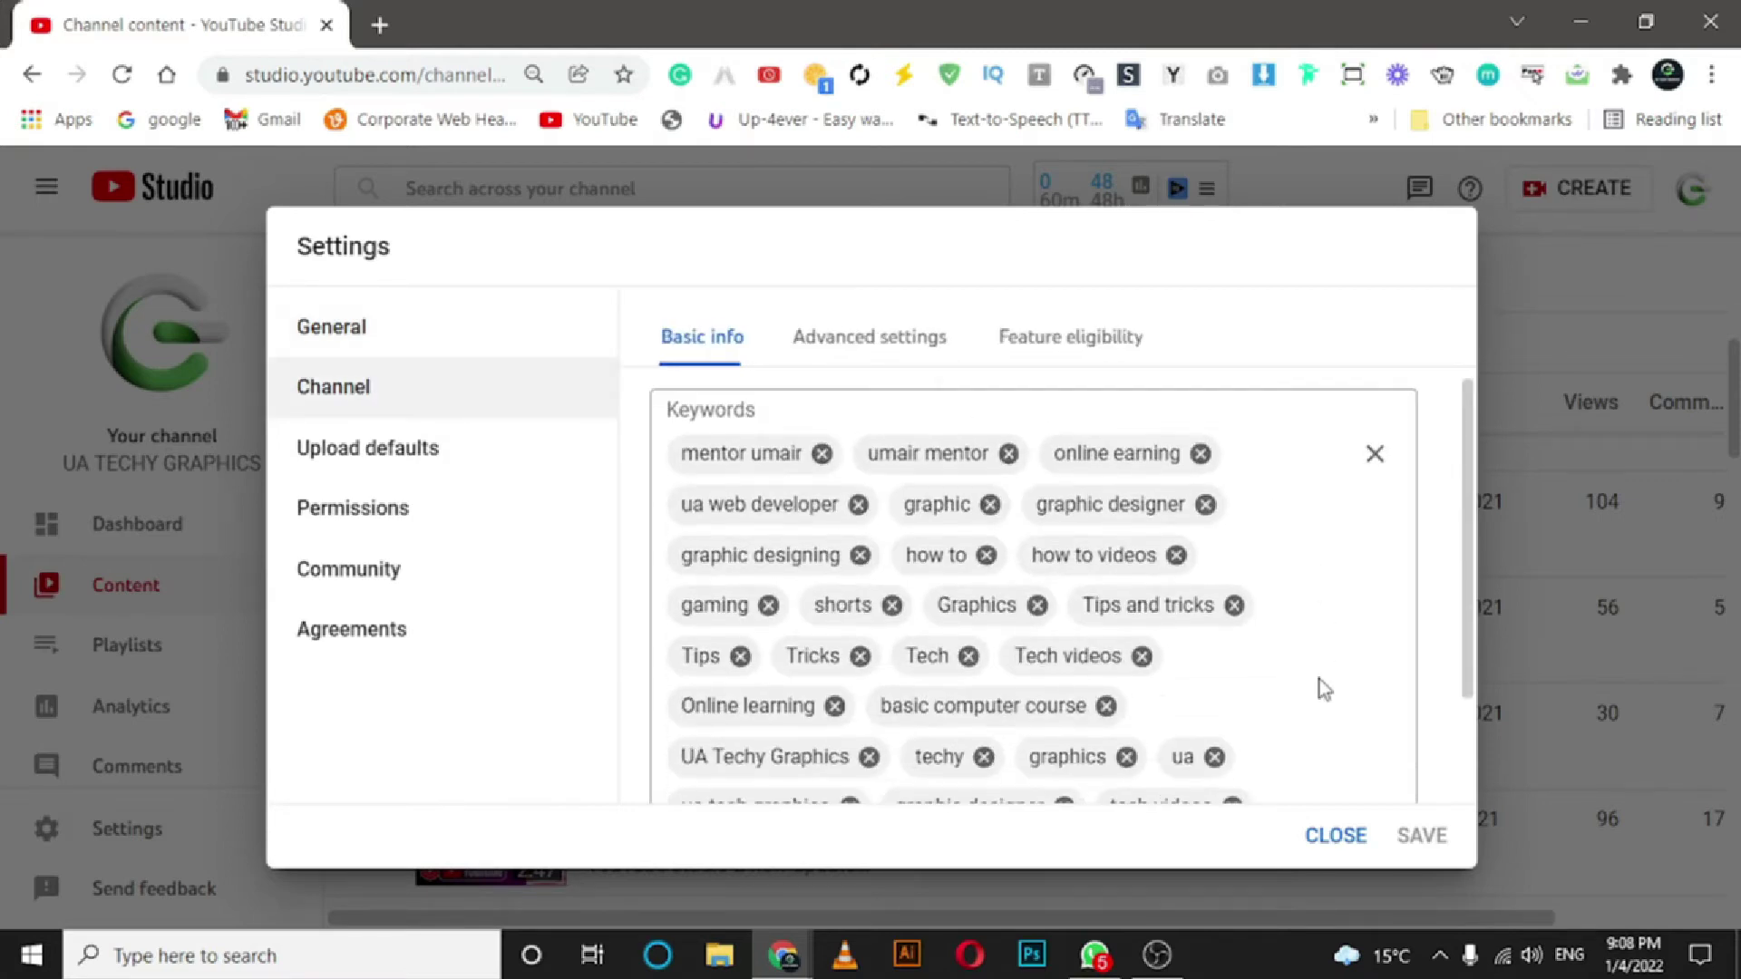
scroll(1319, 689, down, 1)
scroll(1284, 694, down, 1)
click(1043, 698)
scroll(1317, 696, up, 1)
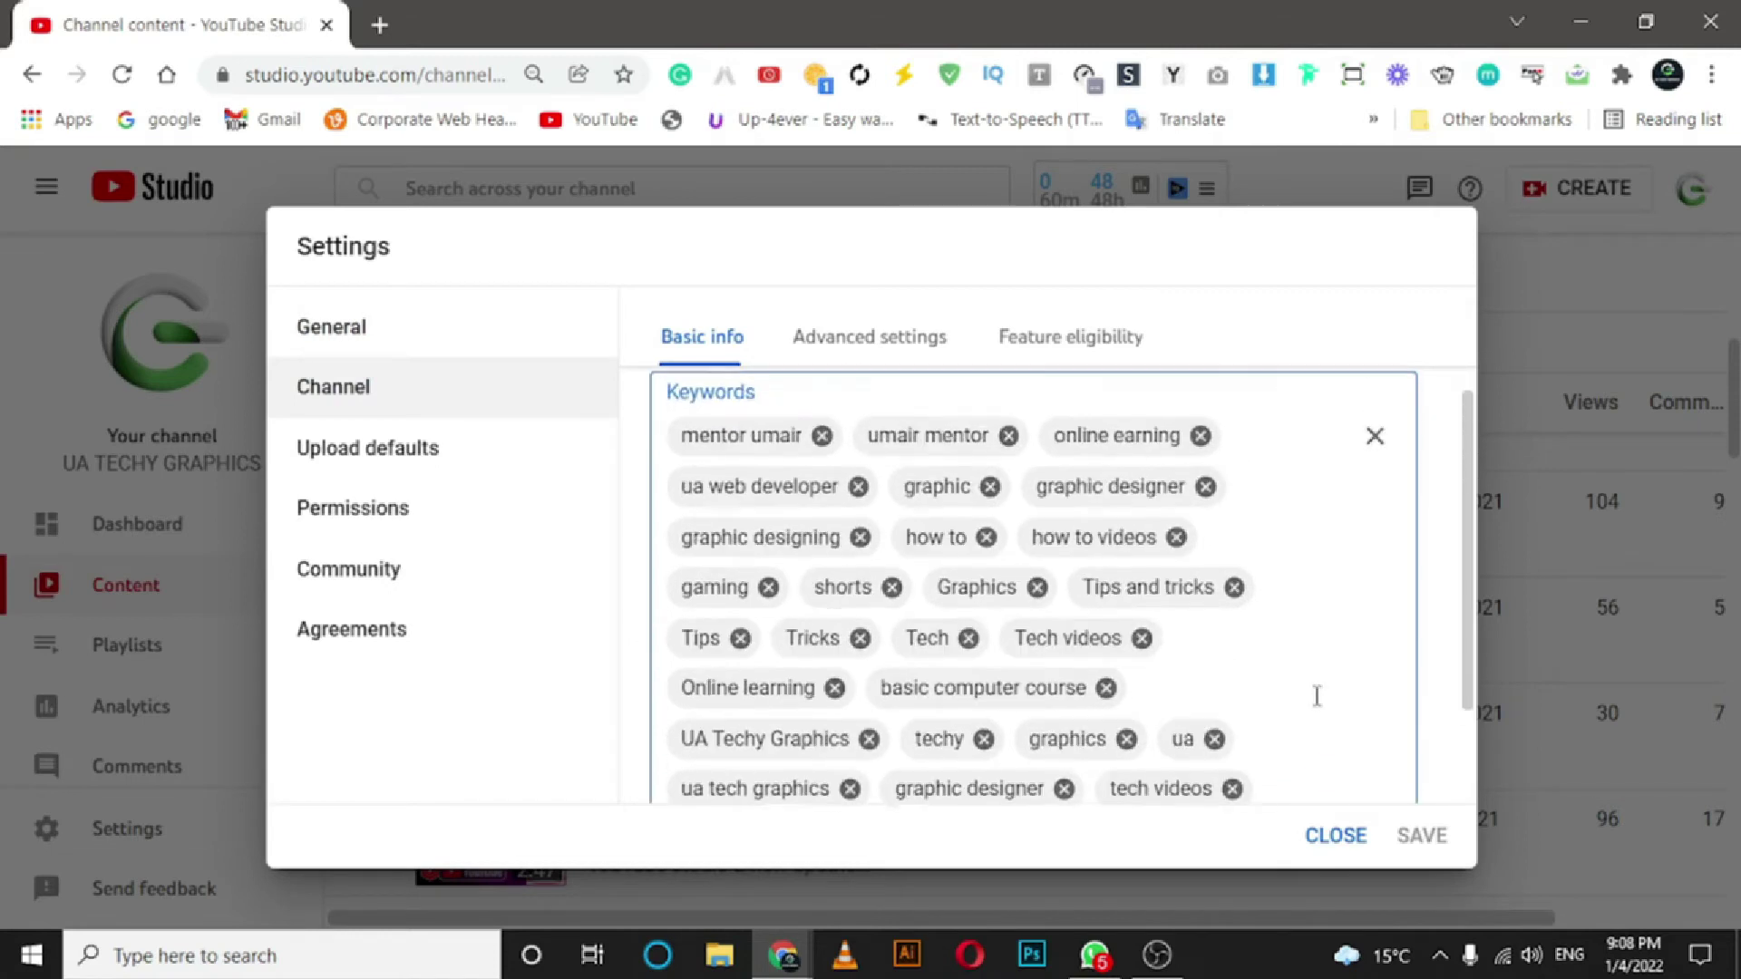
scroll(1317, 697, down, 1)
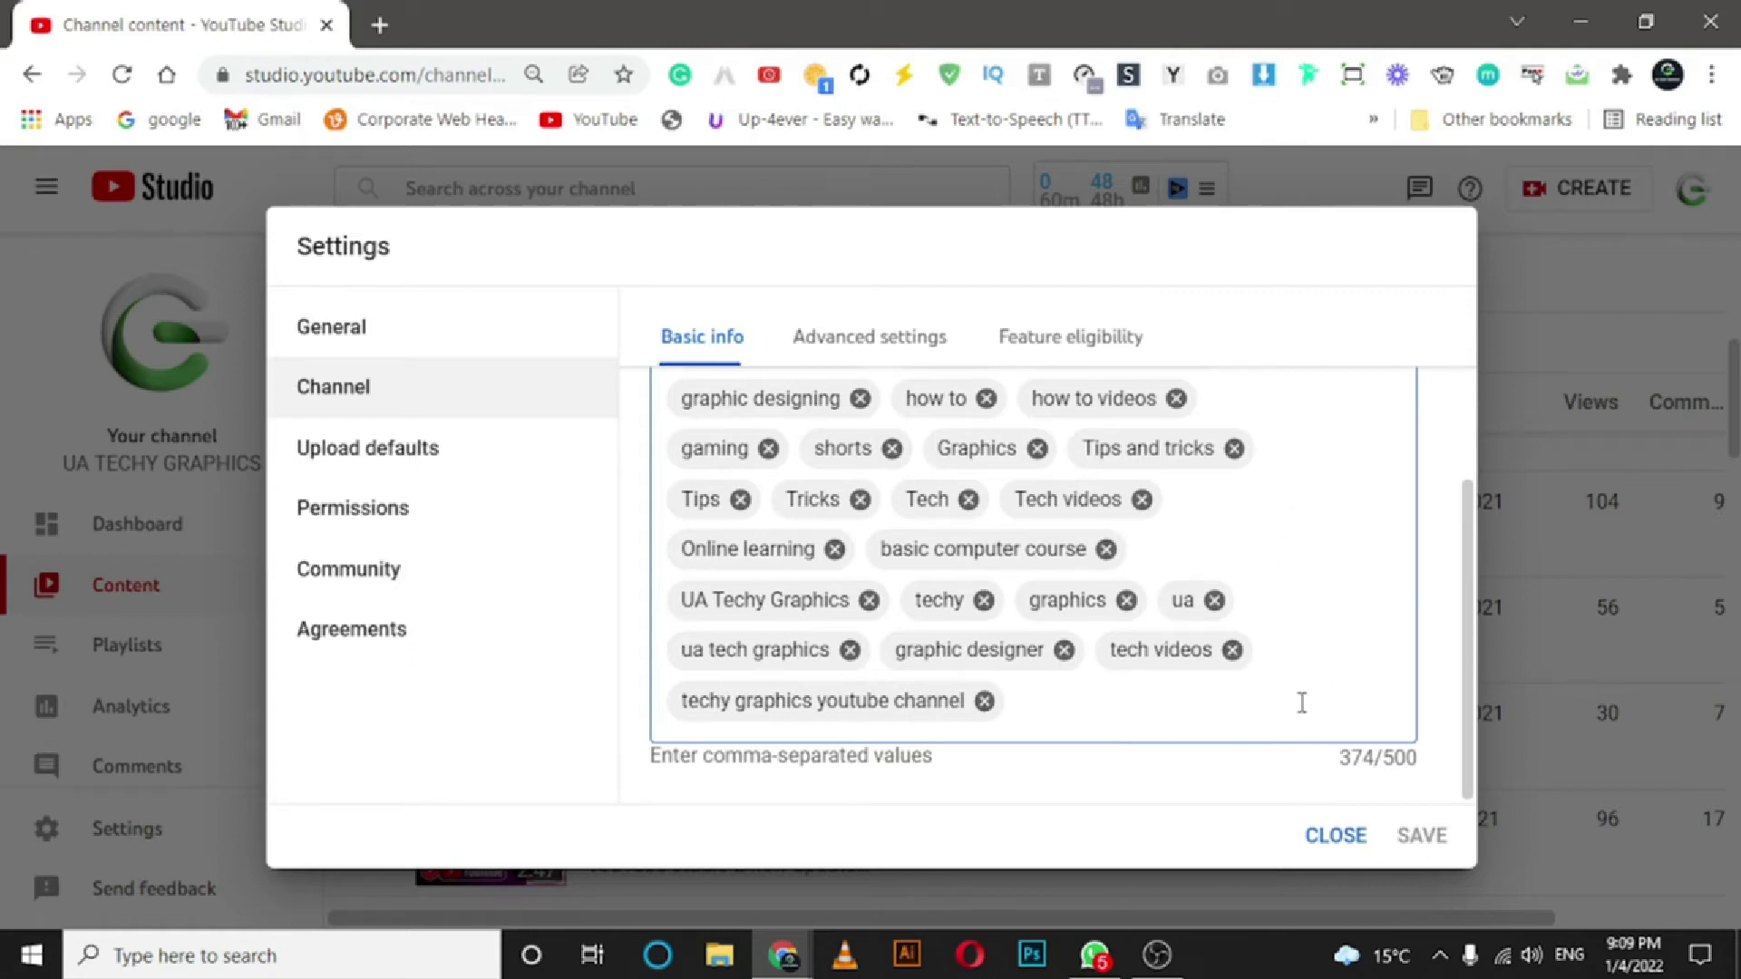
scroll(1306, 712, up, 5)
scroll(1306, 712, down, 5)
scroll(1310, 712, up, 5)
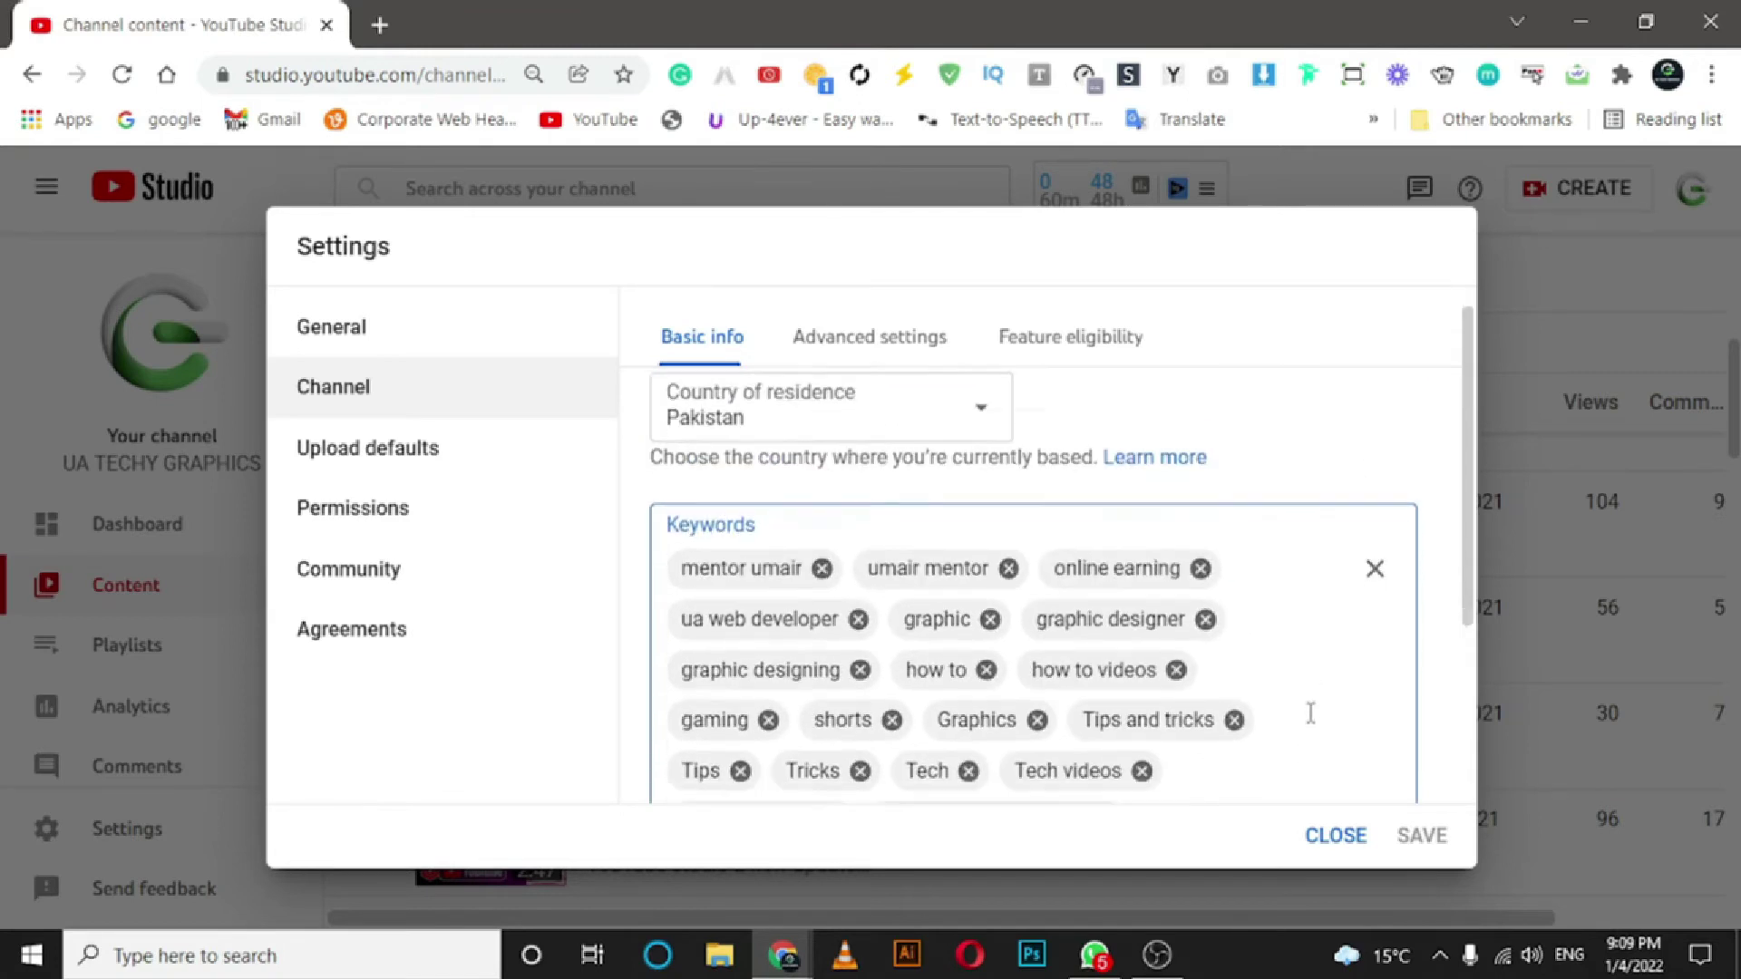
scroll(1310, 712, down, 5)
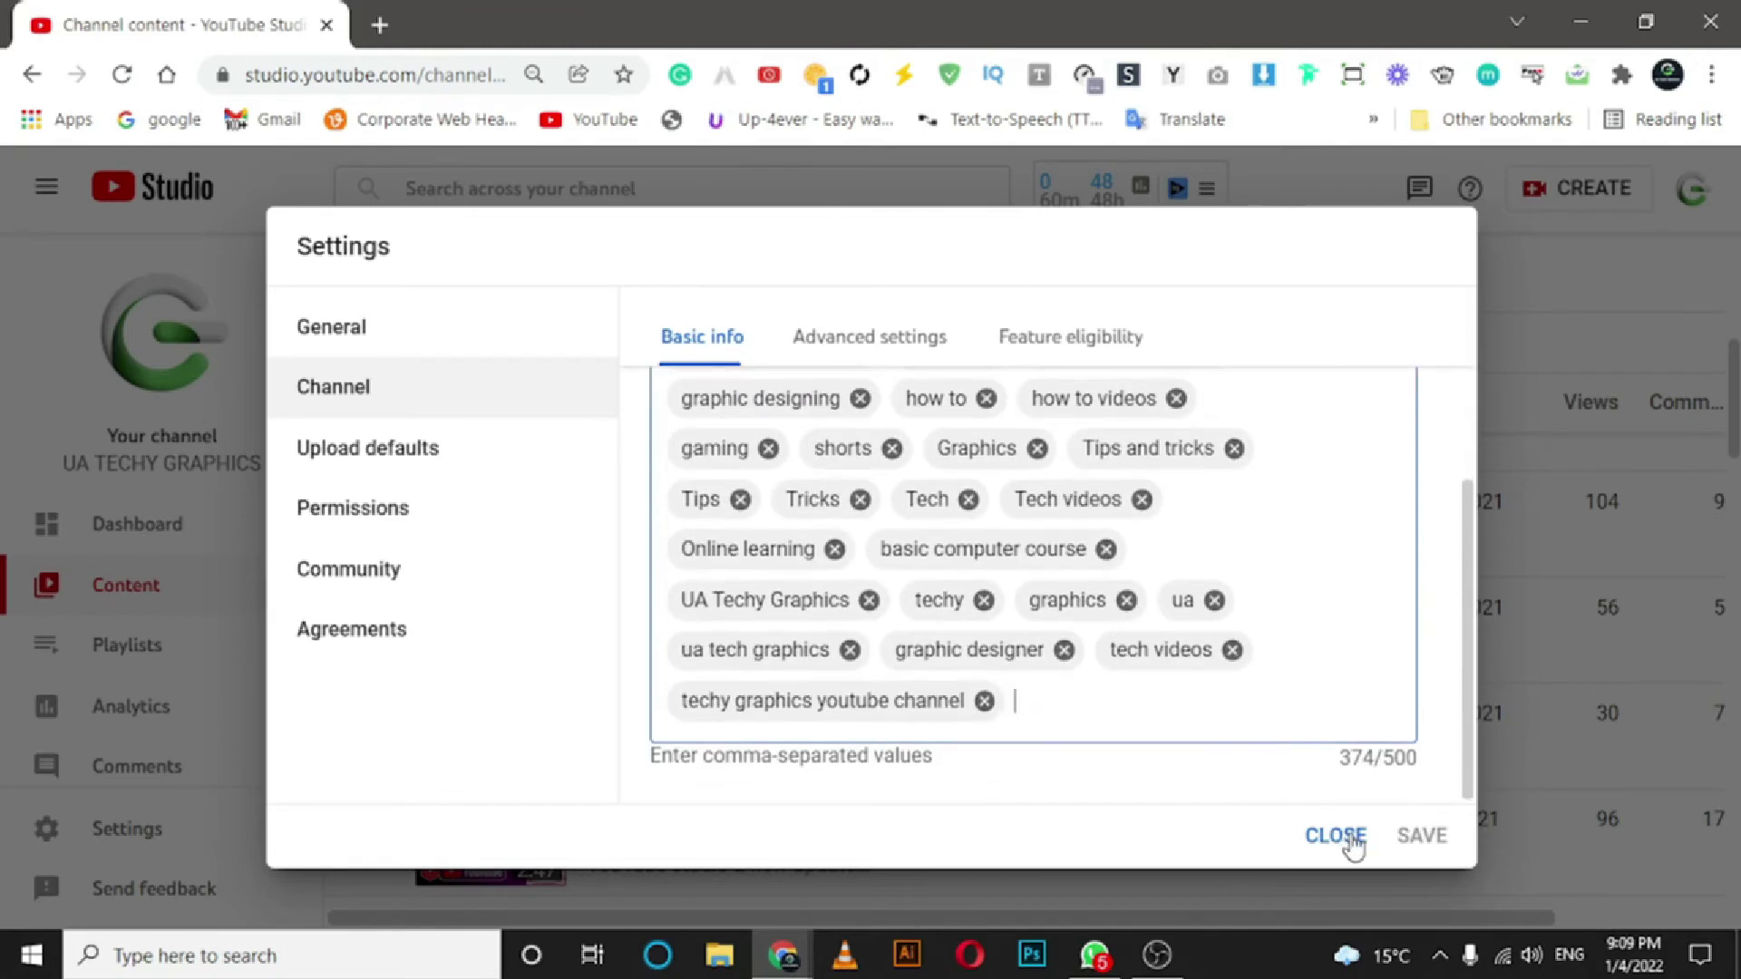
Close Settings and open the Details page of the Nov 12 YouTube update video.
click(1351, 839)
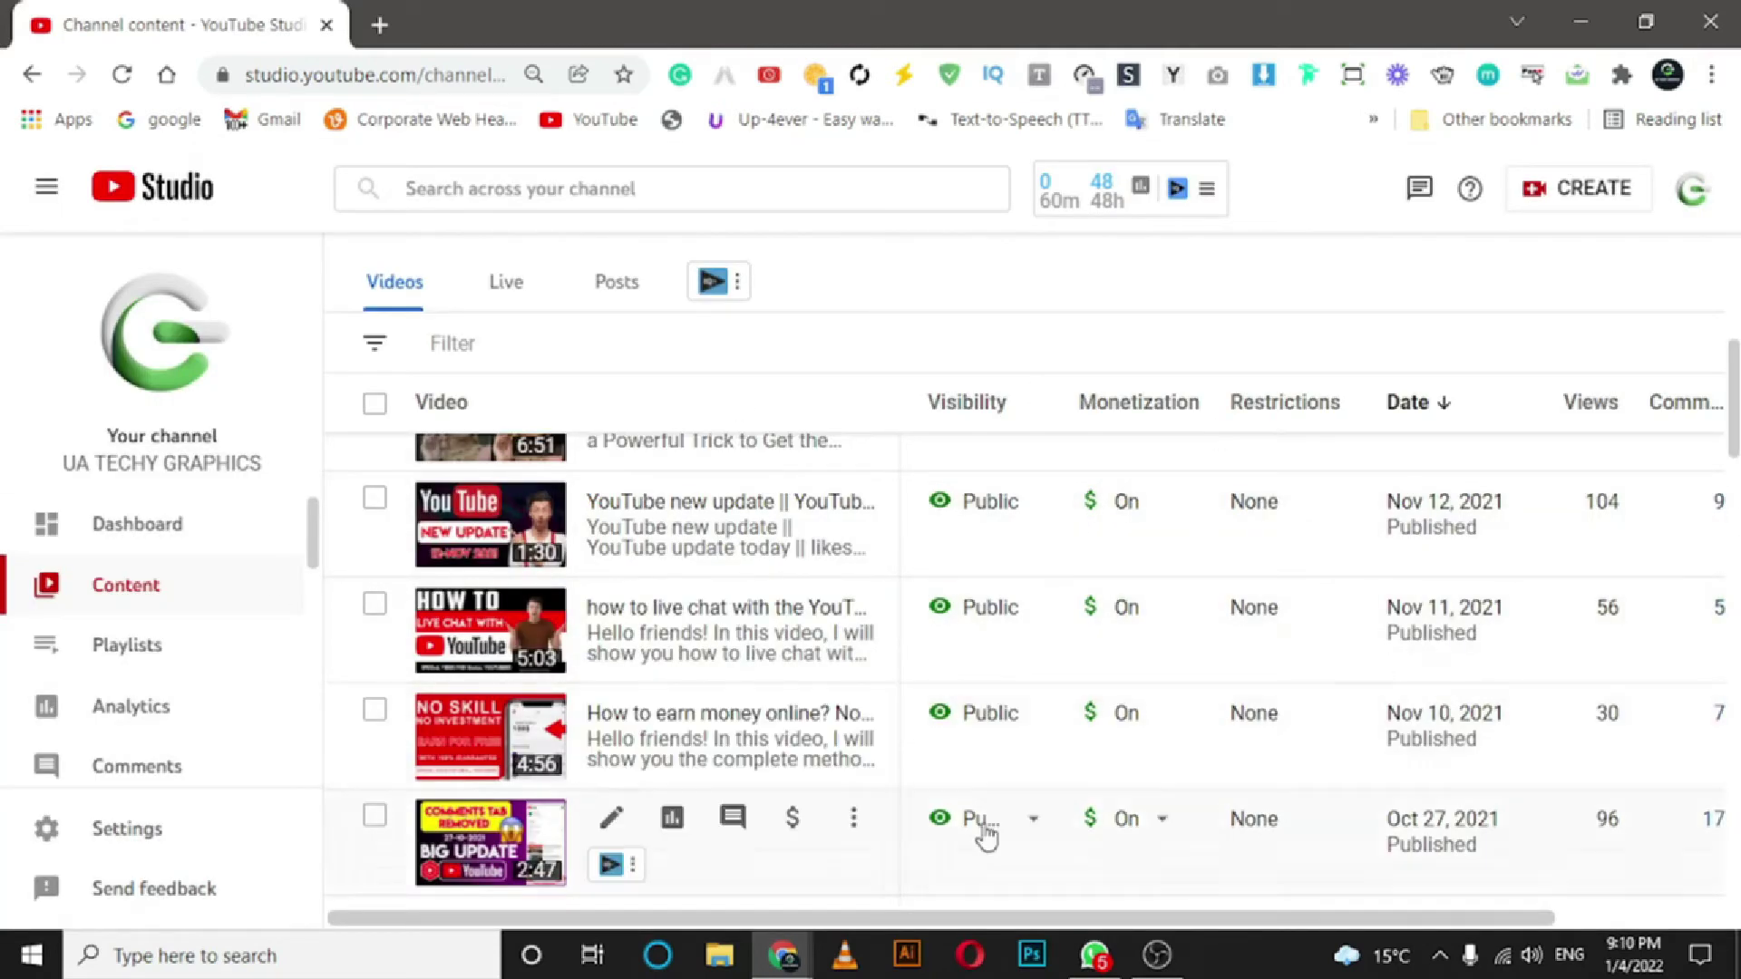
mouse_move(612, 501)
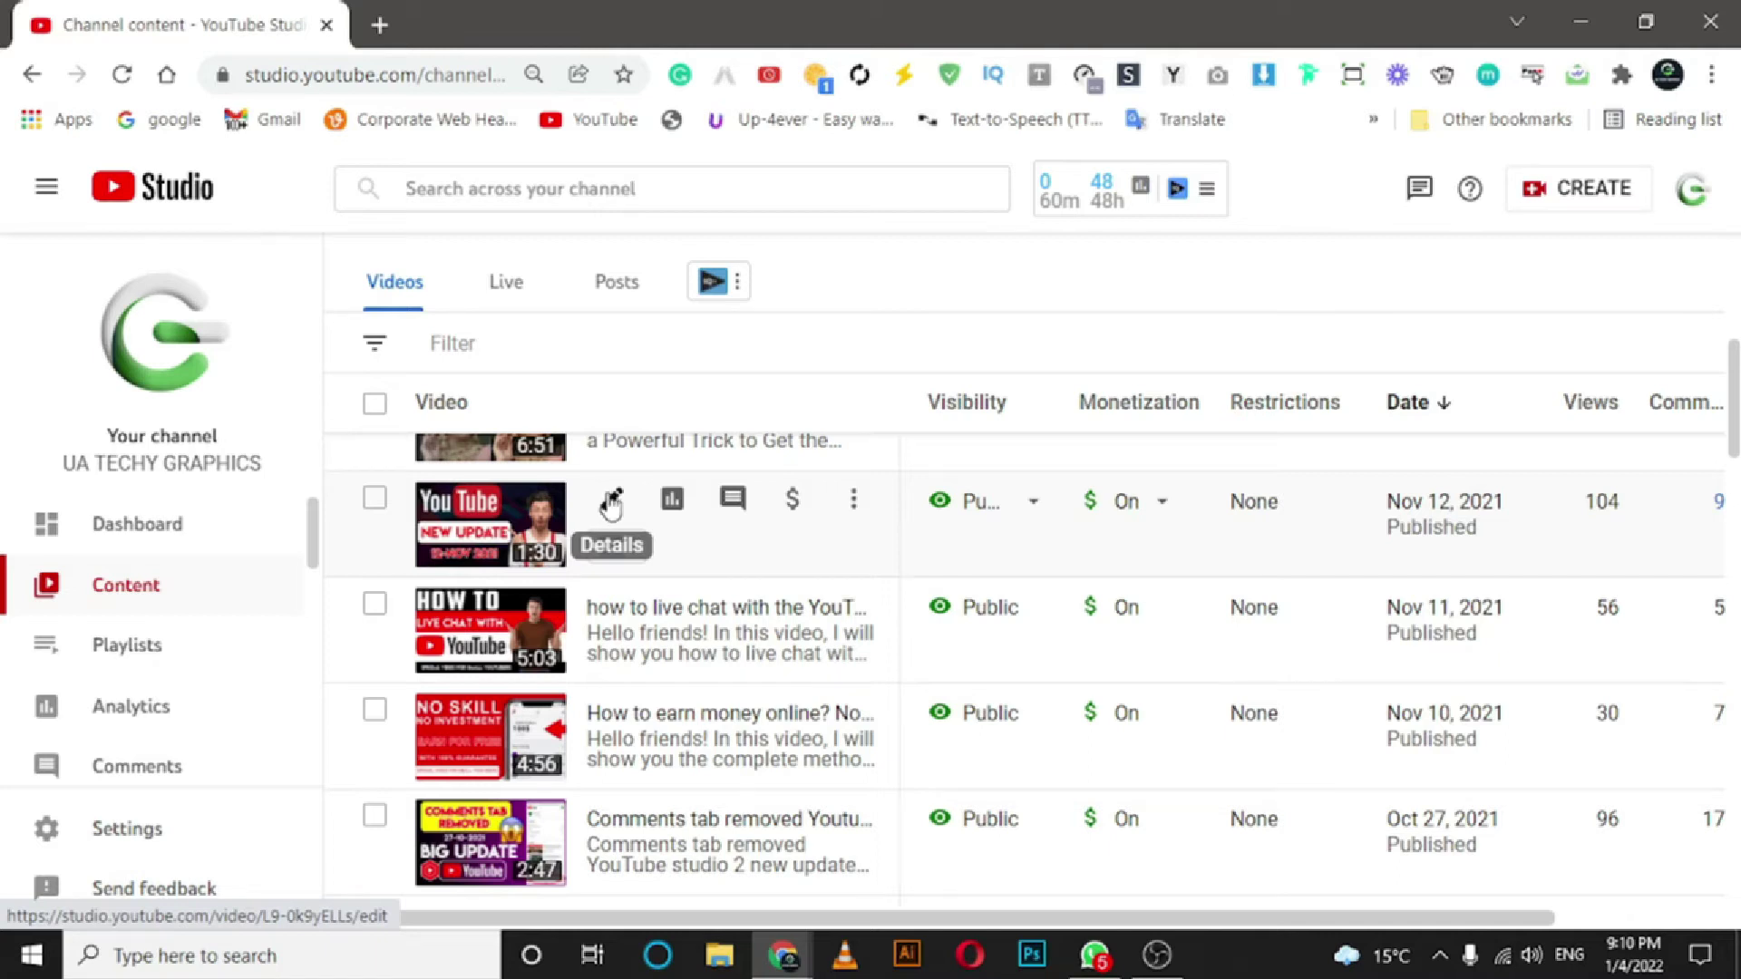
click(613, 501)
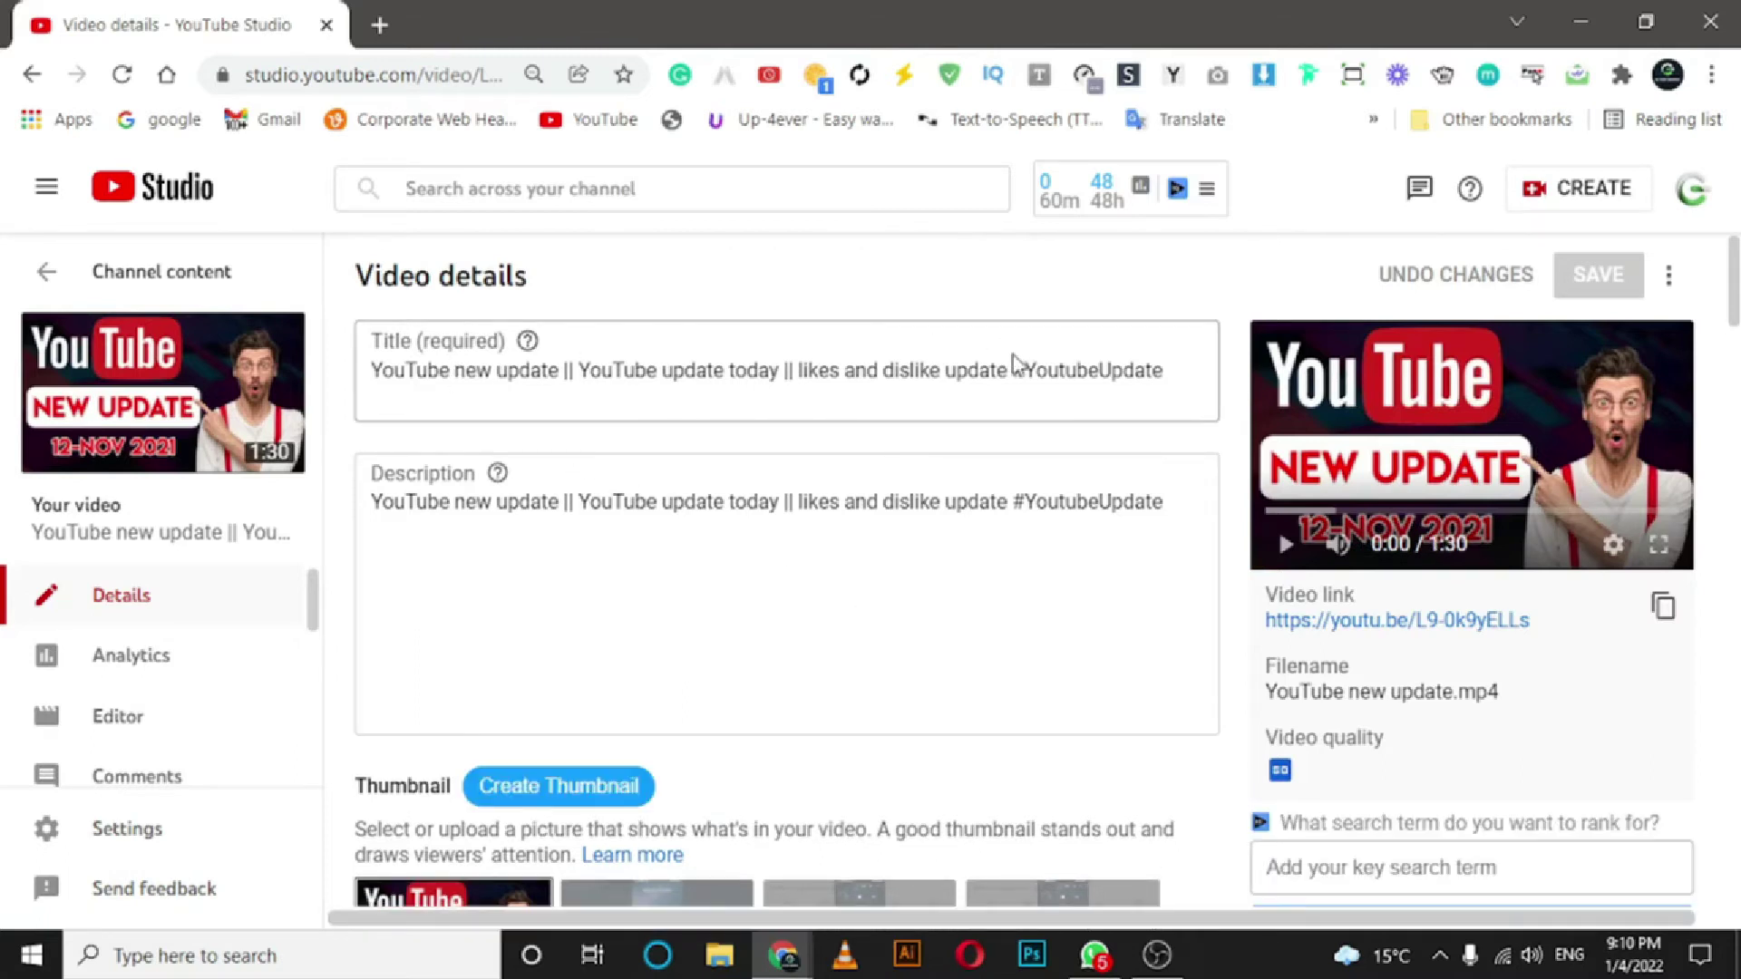
scroll(942, 621, down, 2)
scroll(942, 621, down, 5)
Review the video's tags (499/500), then return to the channel's video list.
scroll(943, 624, down, 5)
scroll(944, 628, down, 5)
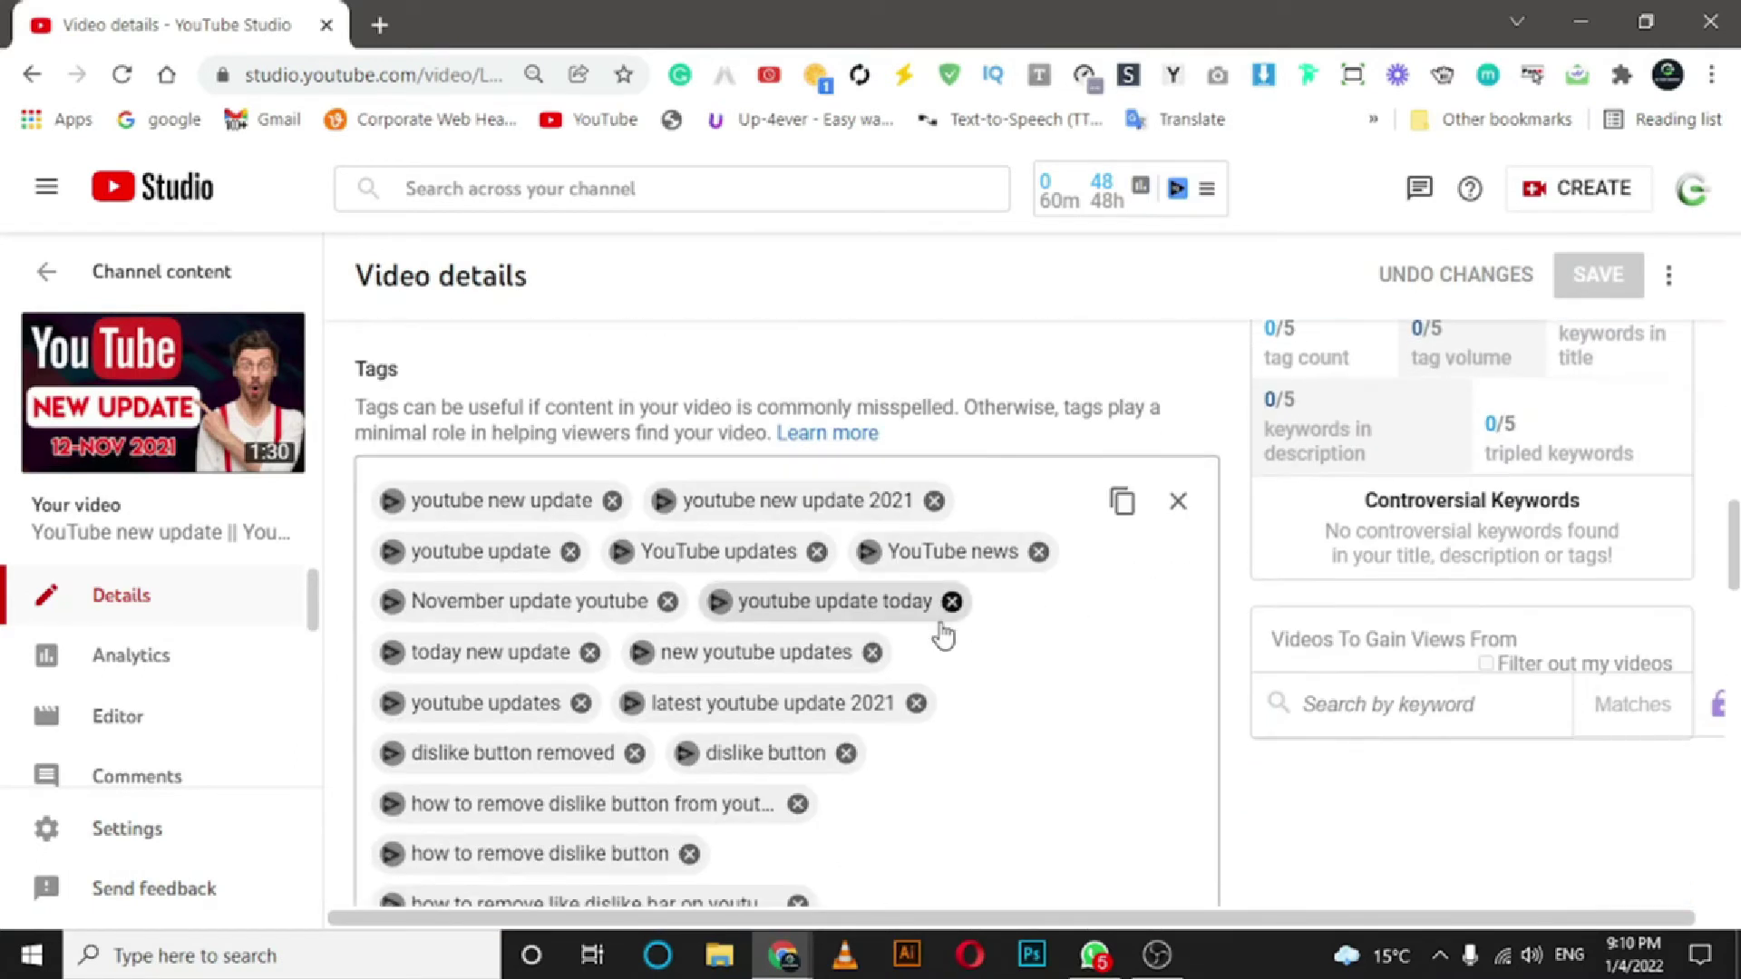
scroll(946, 633, down, 5)
scroll(961, 633, up, 3)
scroll(1072, 667, up, 1)
scroll(1042, 722, up, 1)
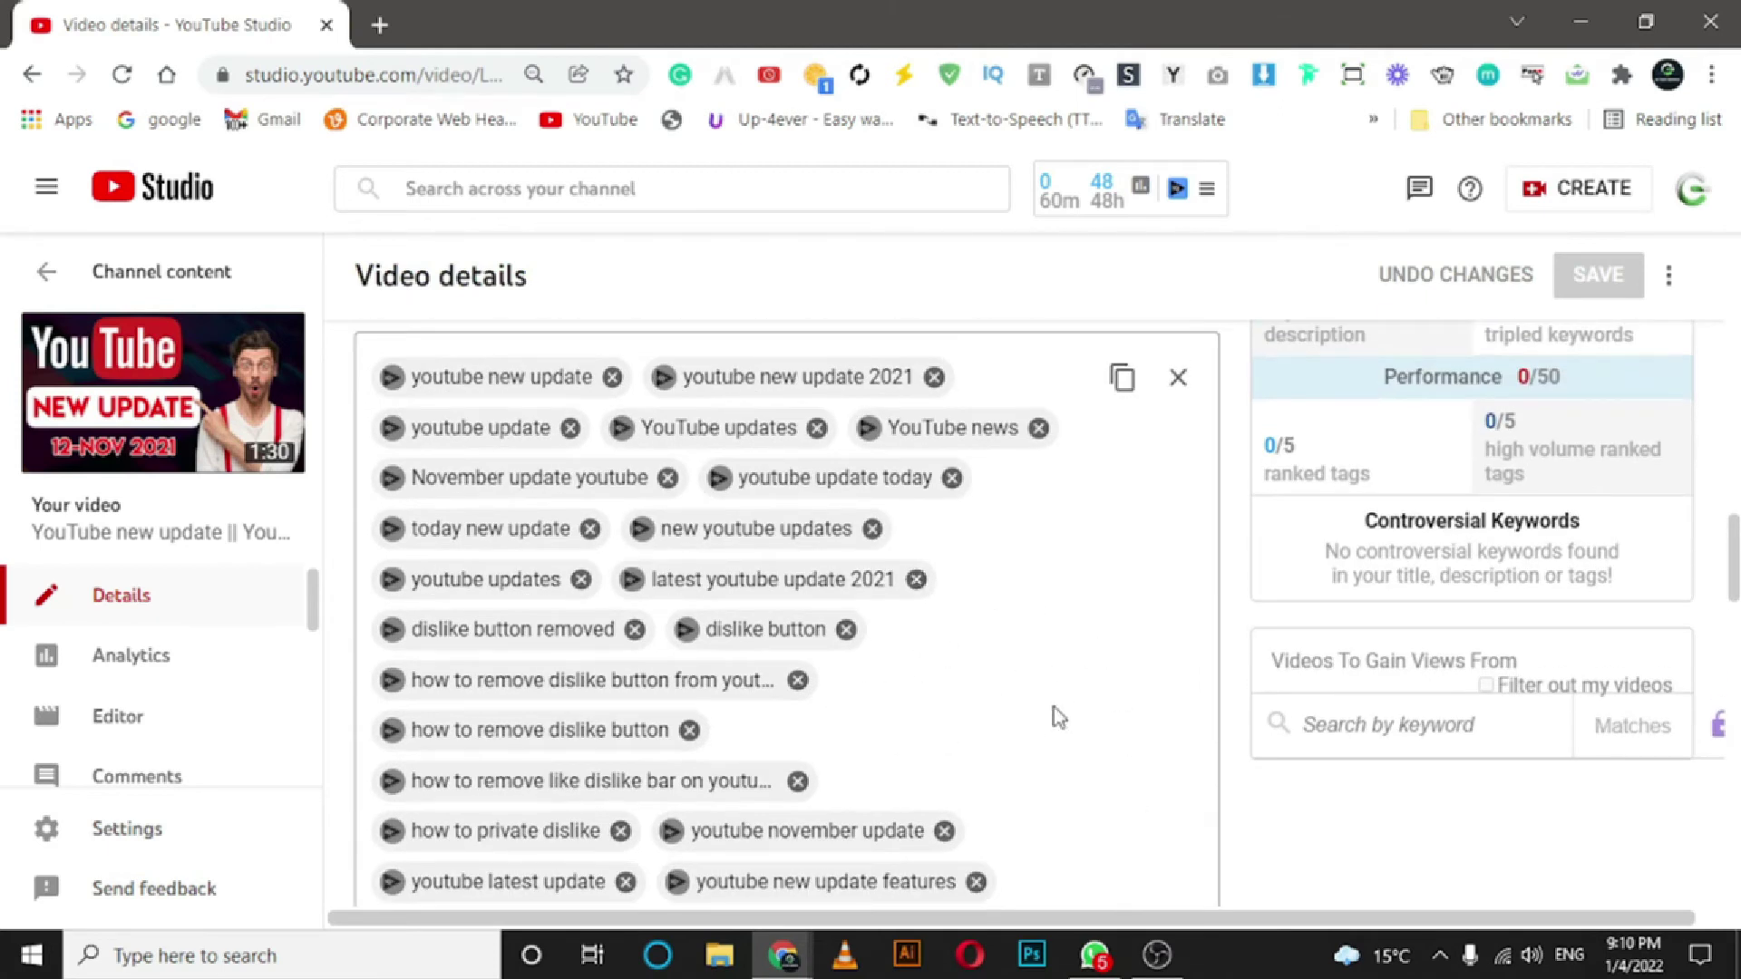
scroll(1079, 861, down, 2)
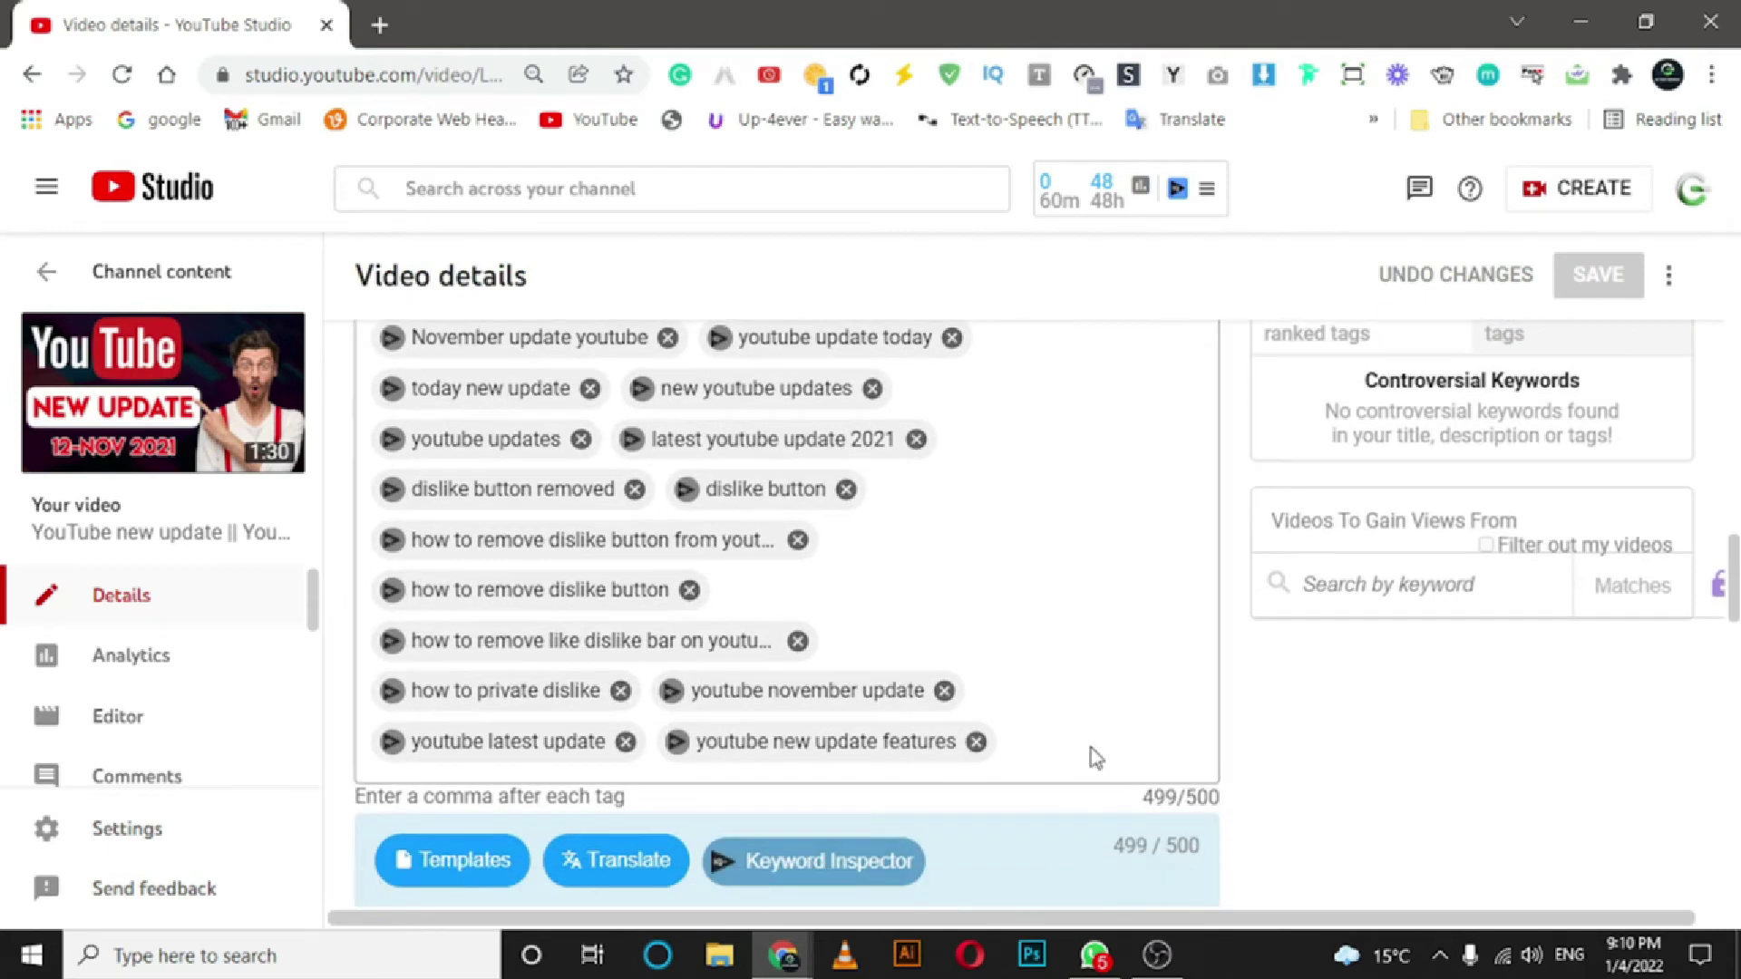
click(1027, 743)
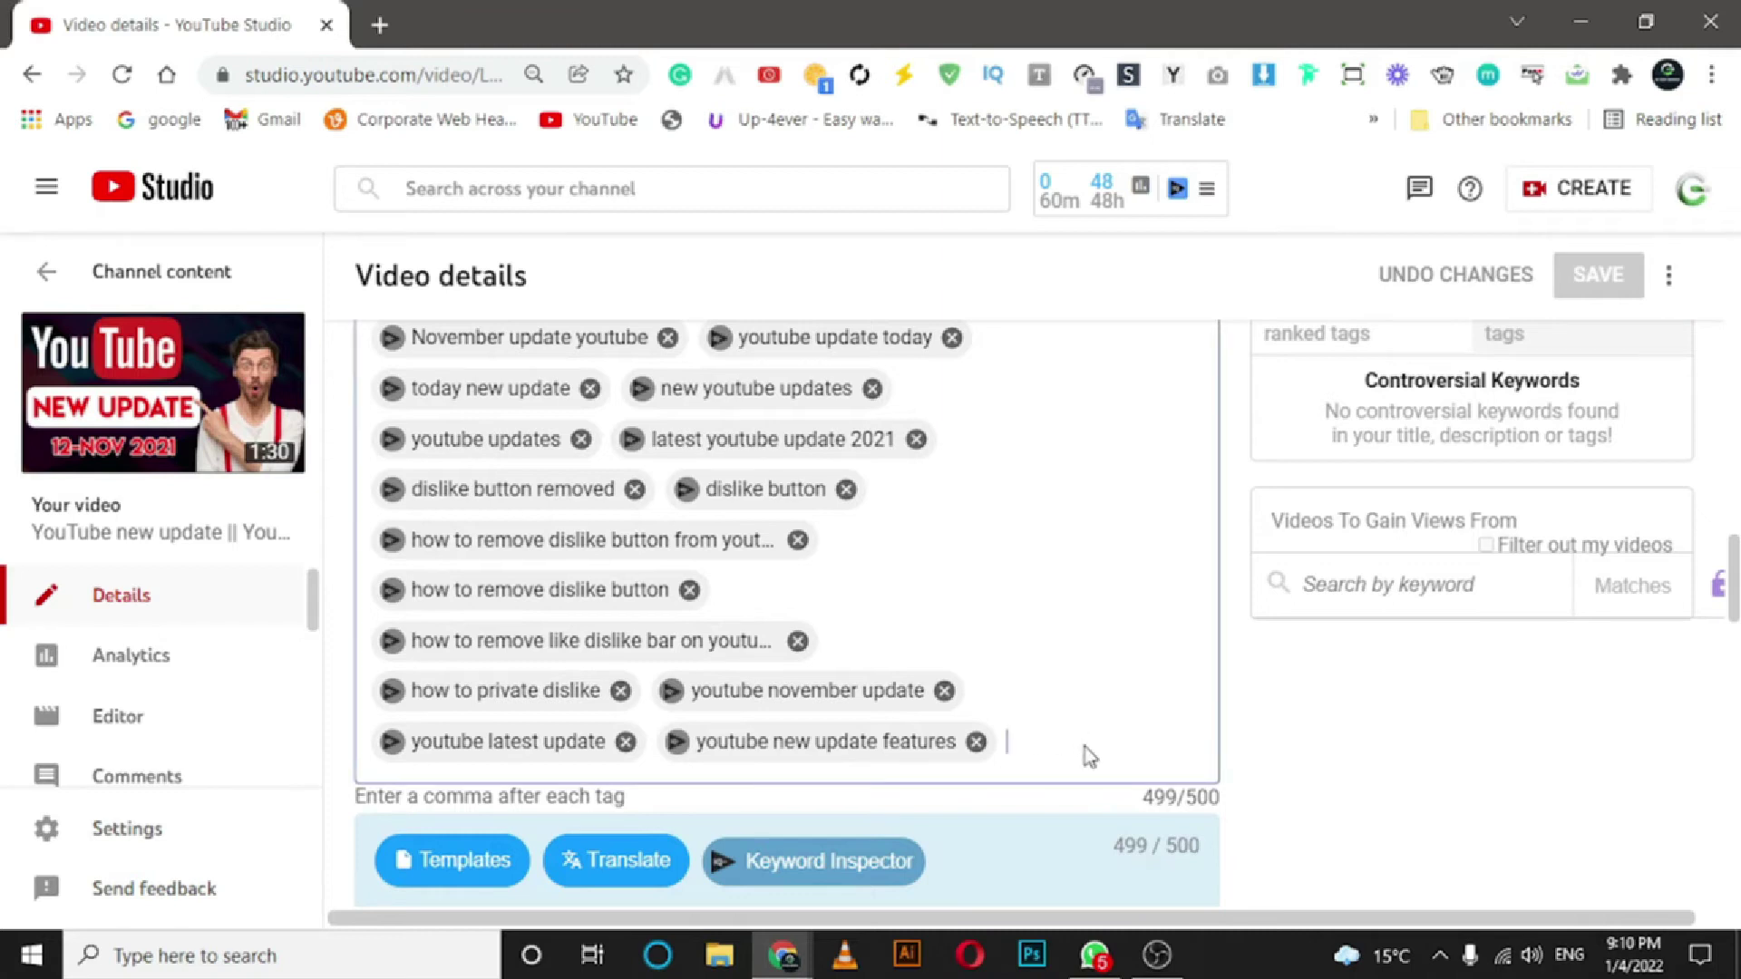
scroll(1103, 774, up, 5)
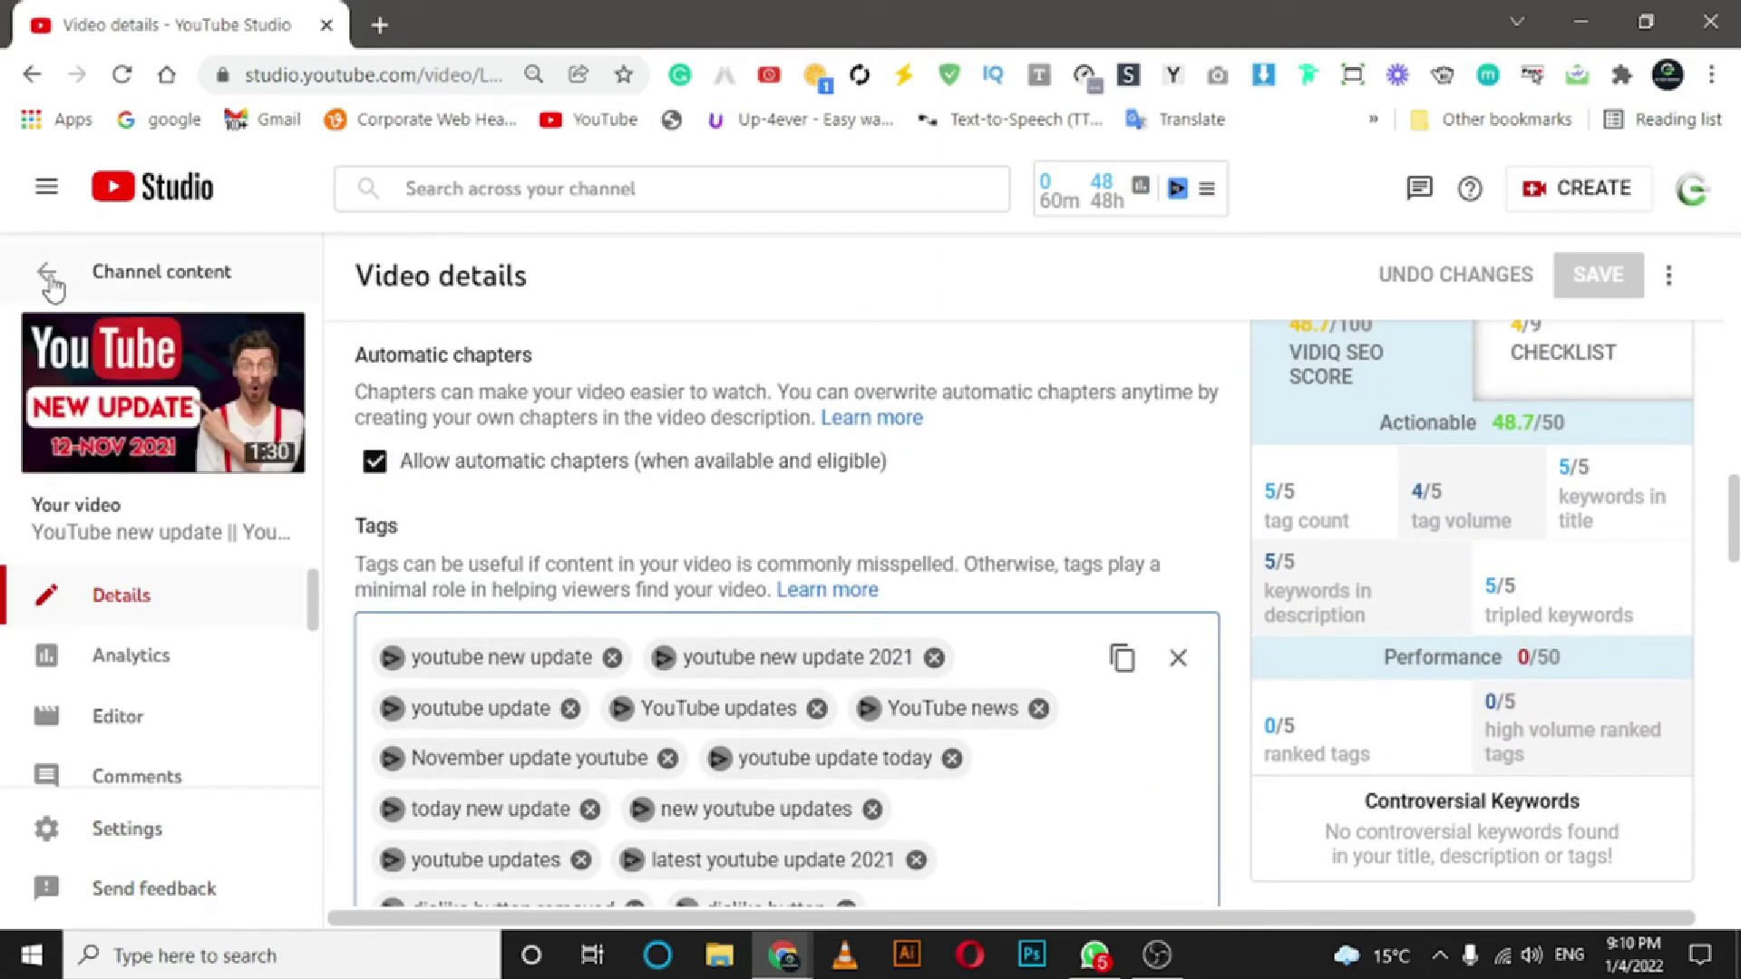
click(48, 274)
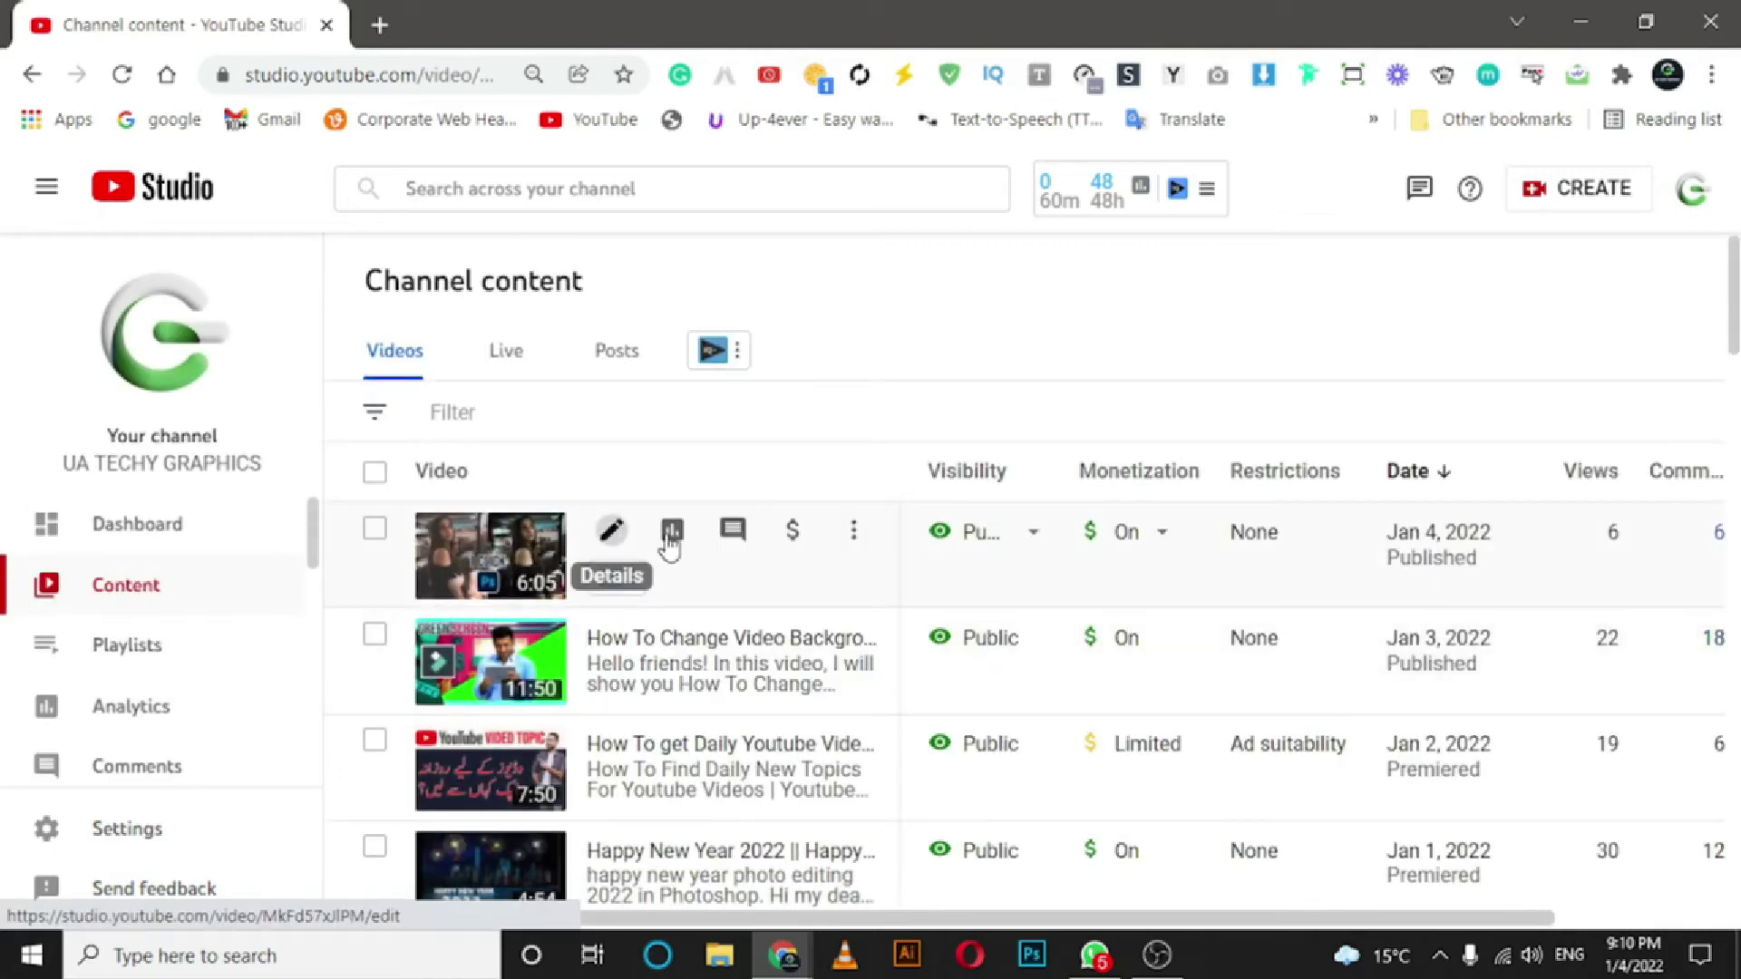
click(670, 544)
scroll(936, 680, down, 5)
scroll(937, 680, down, 6)
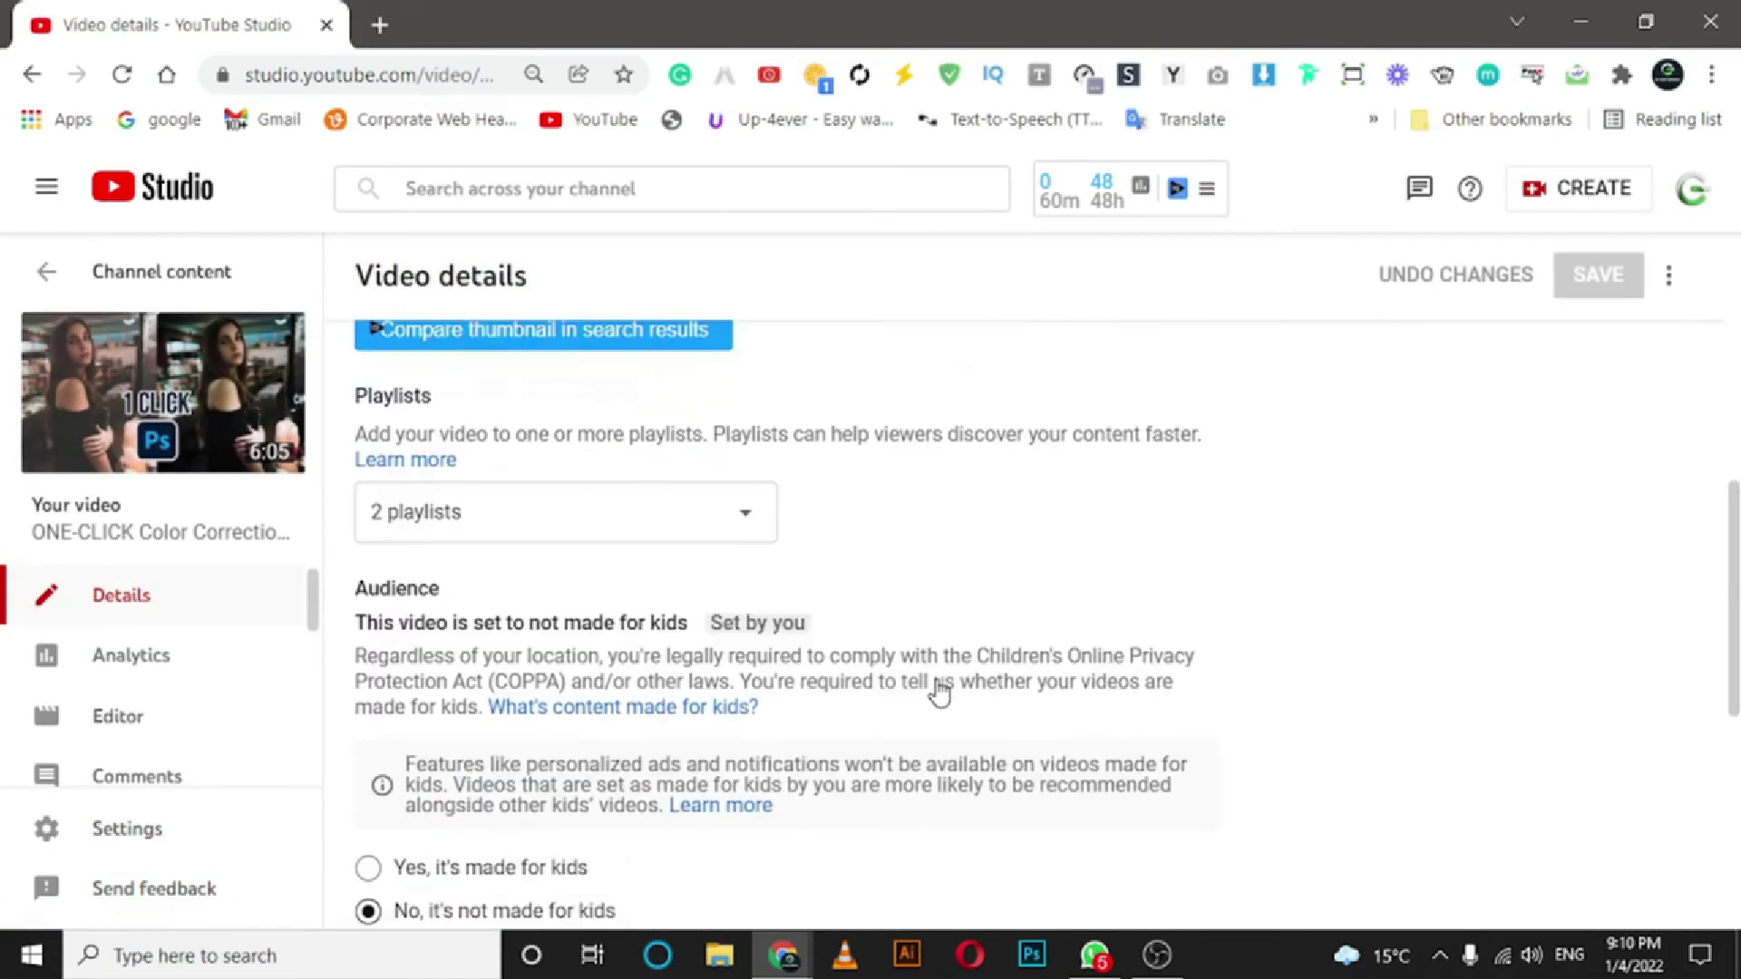
scroll(937, 680, down, 2)
scroll(847, 688, down, 7)
scroll(835, 680, down, 4)
scroll(836, 680, down, 2)
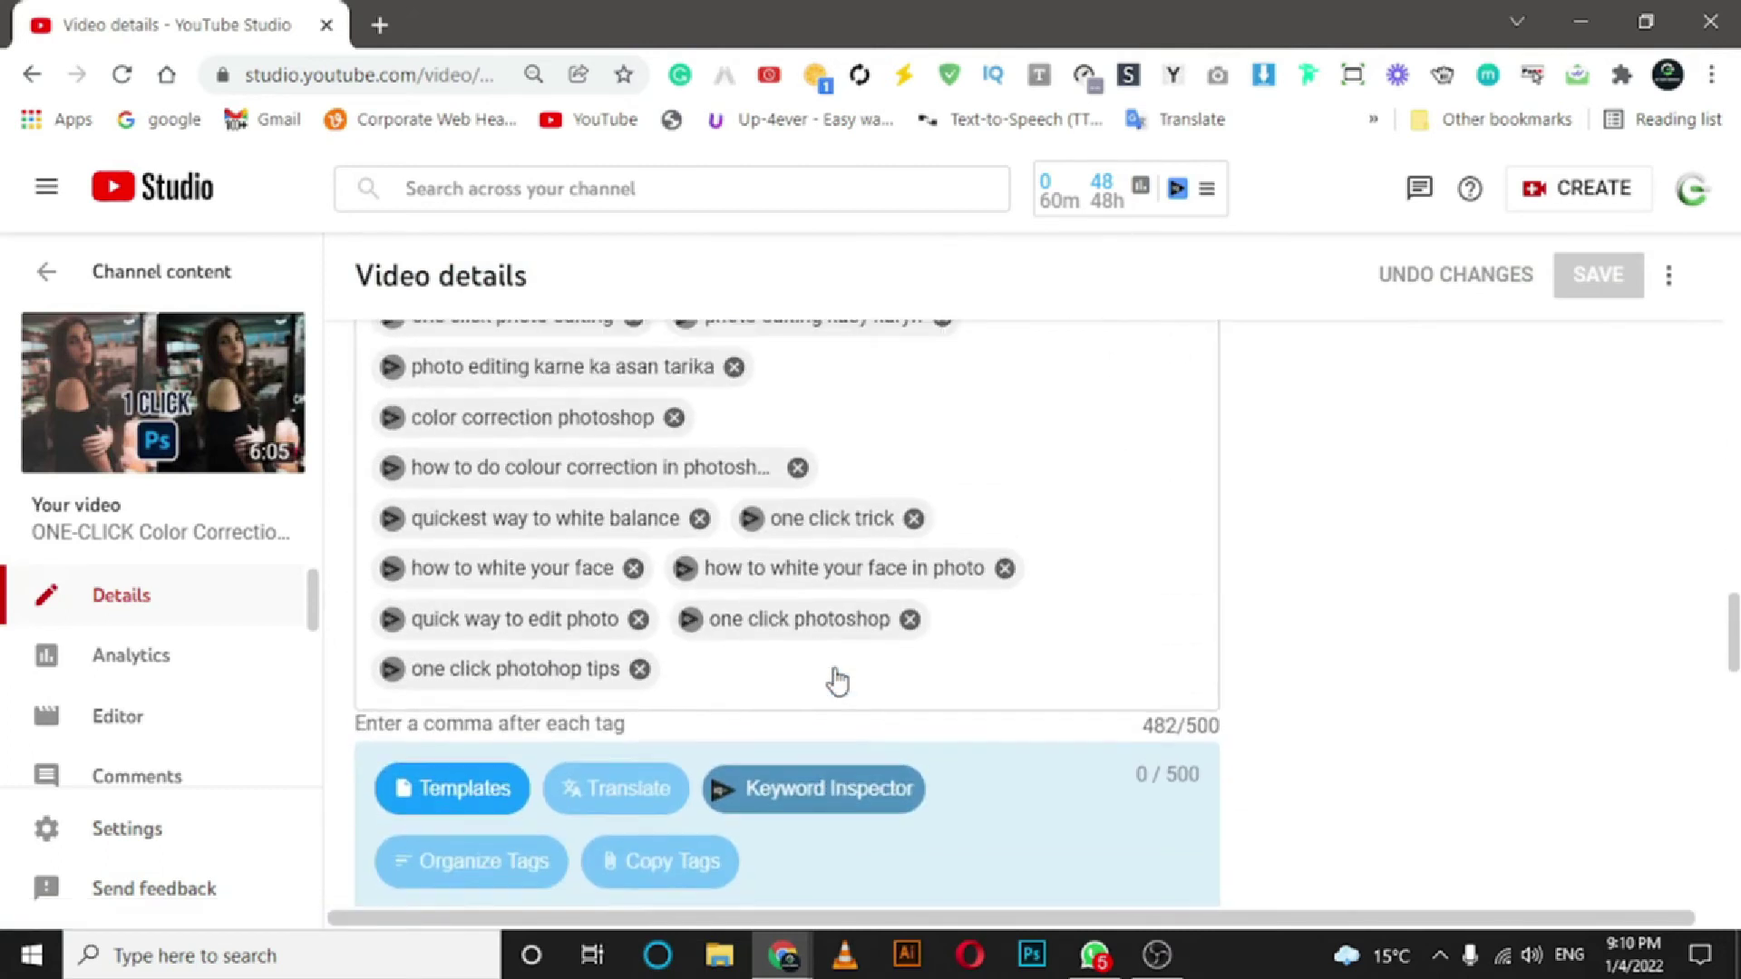
scroll(836, 680, up, 3)
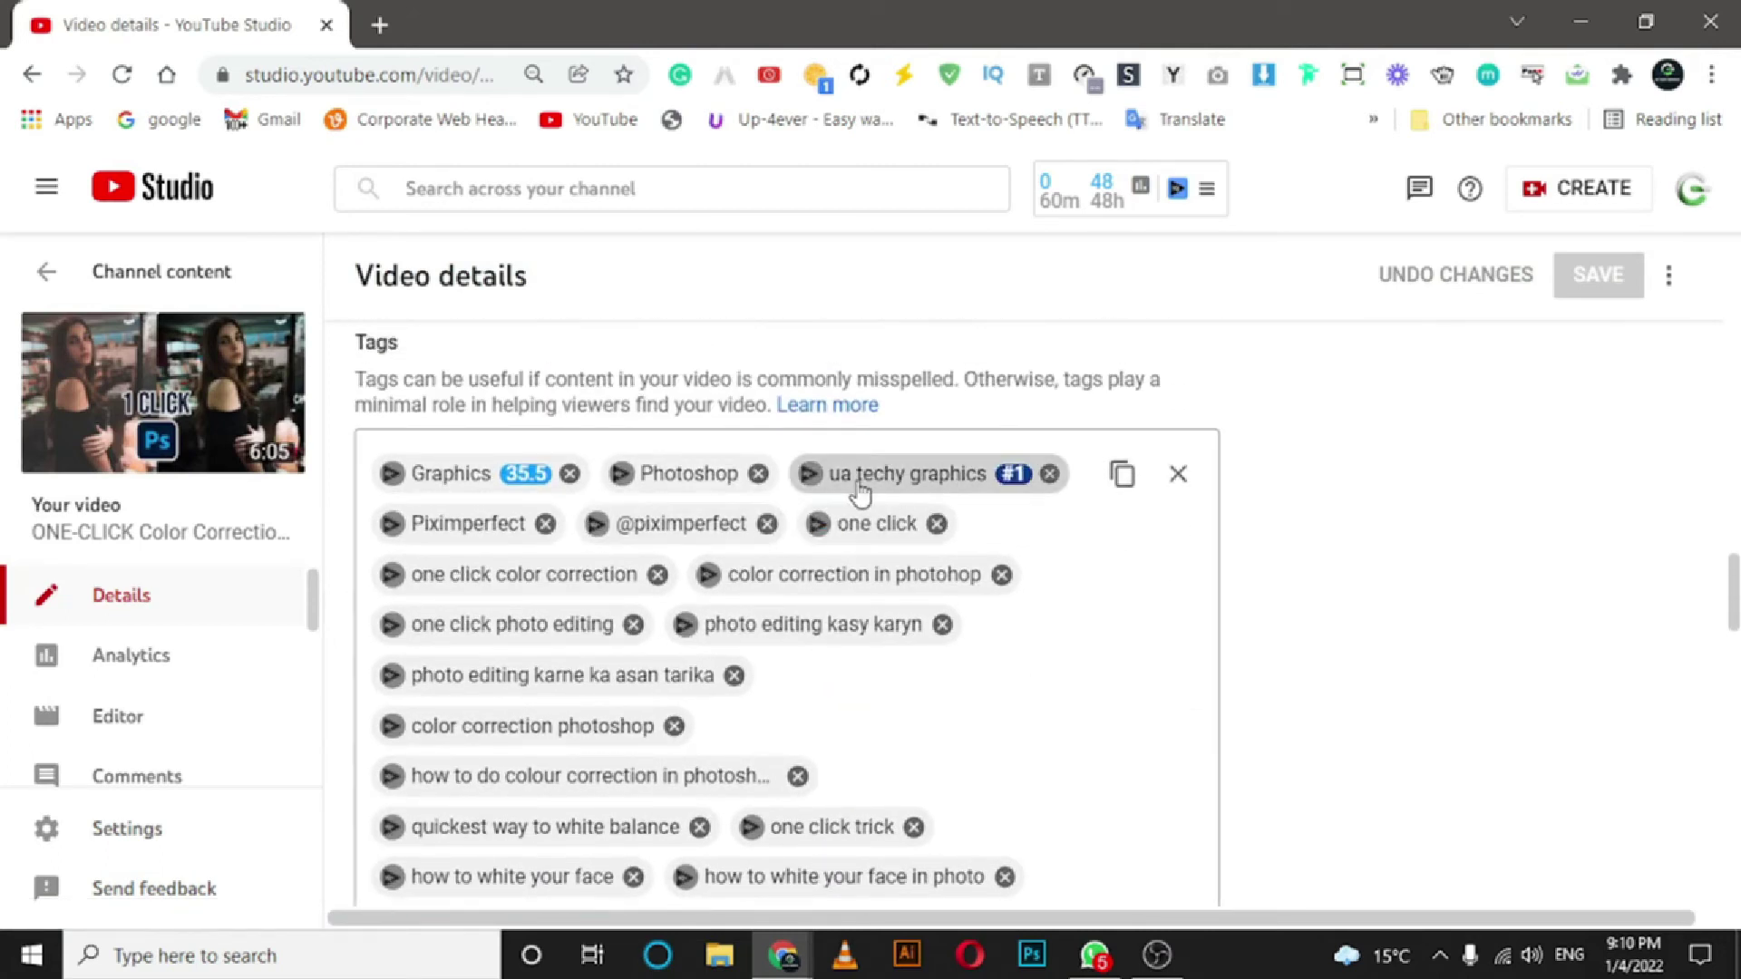
scroll(1107, 802, down, 2)
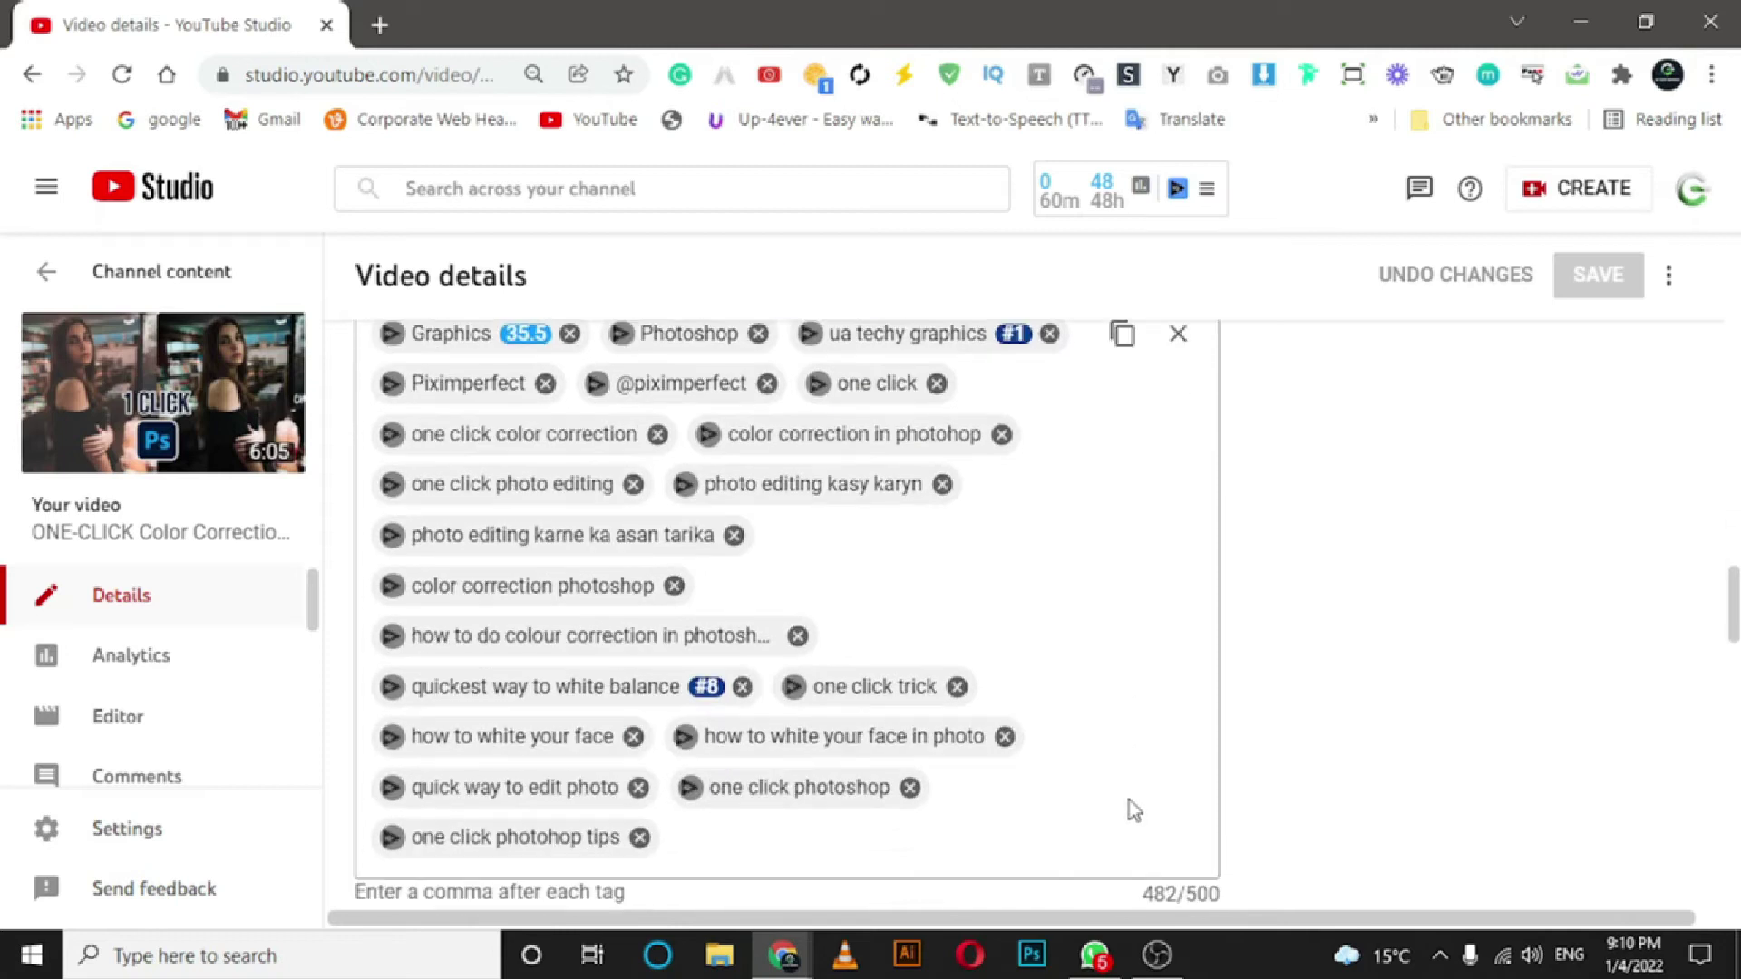
click(1135, 811)
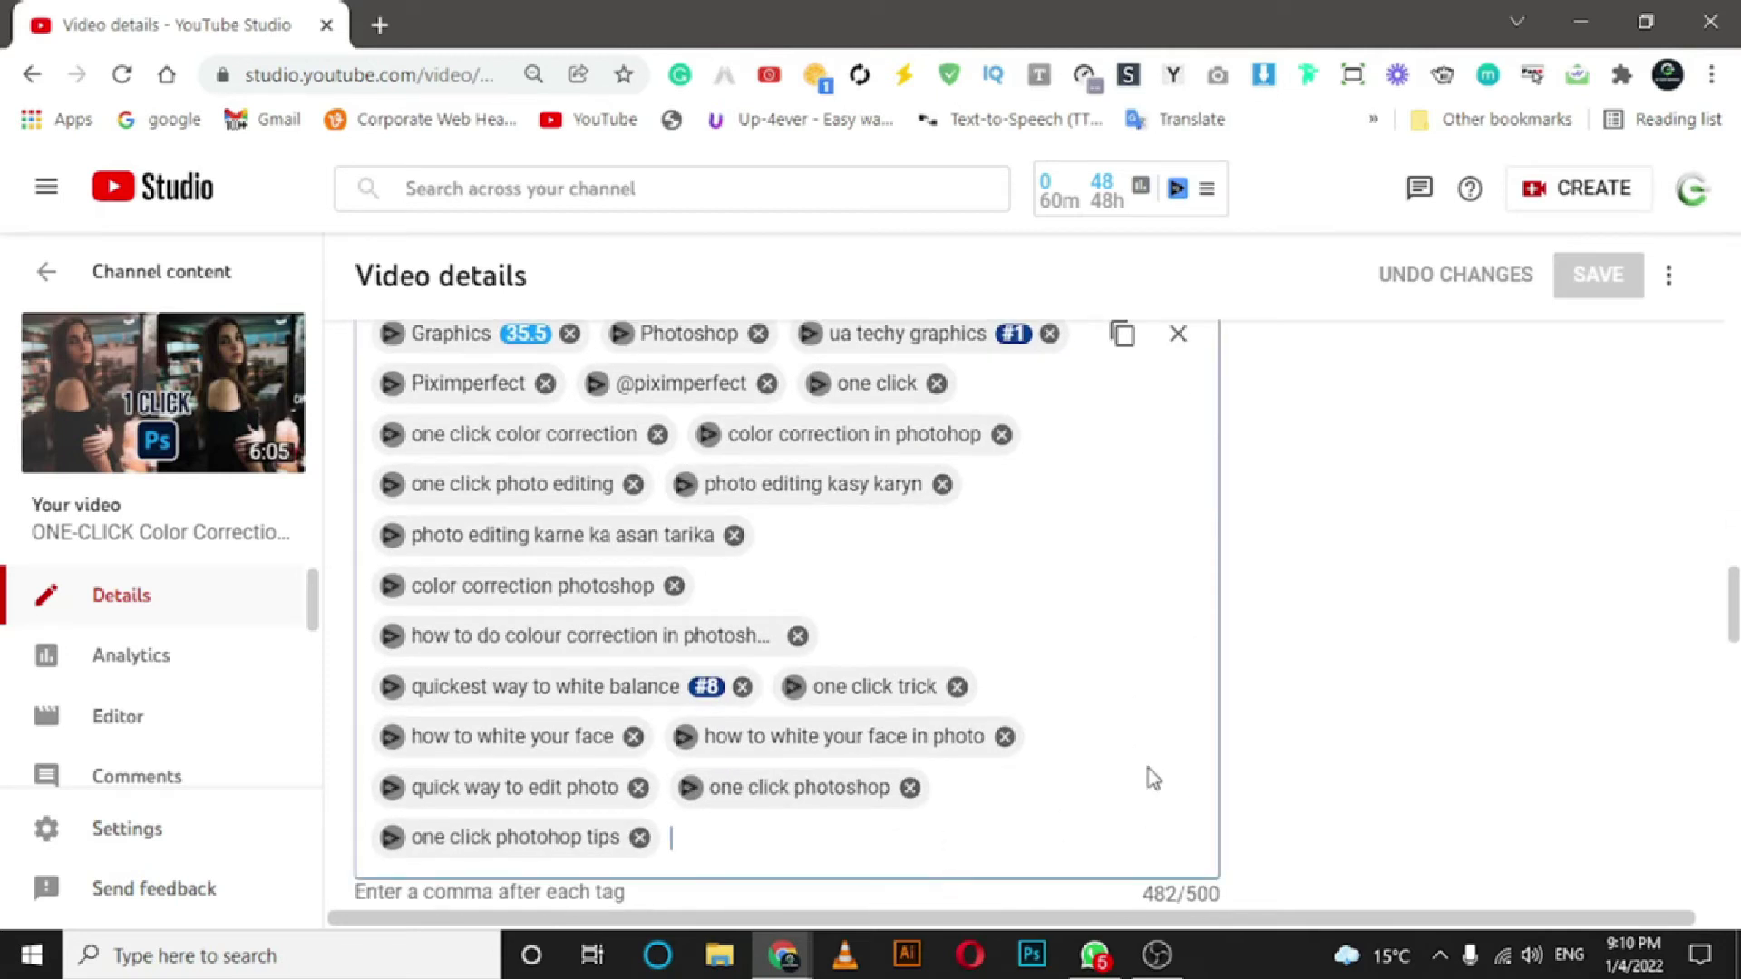
scroll(1108, 840, up, 2)
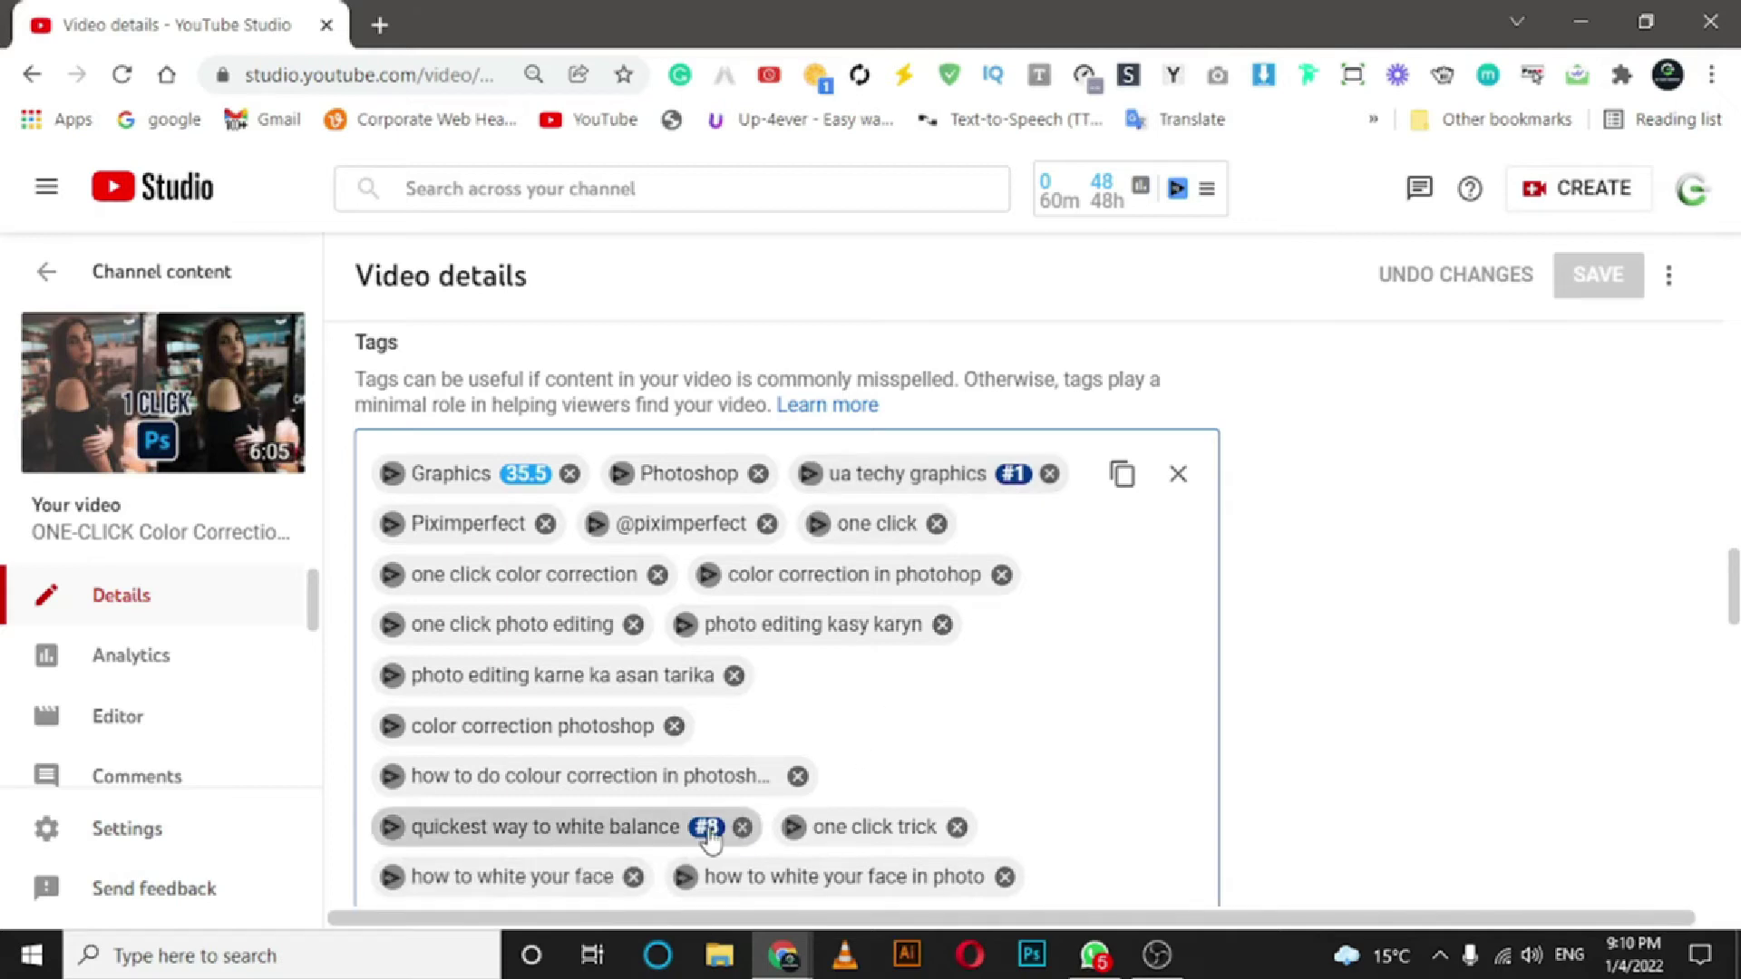
scroll(1071, 781, down, 2)
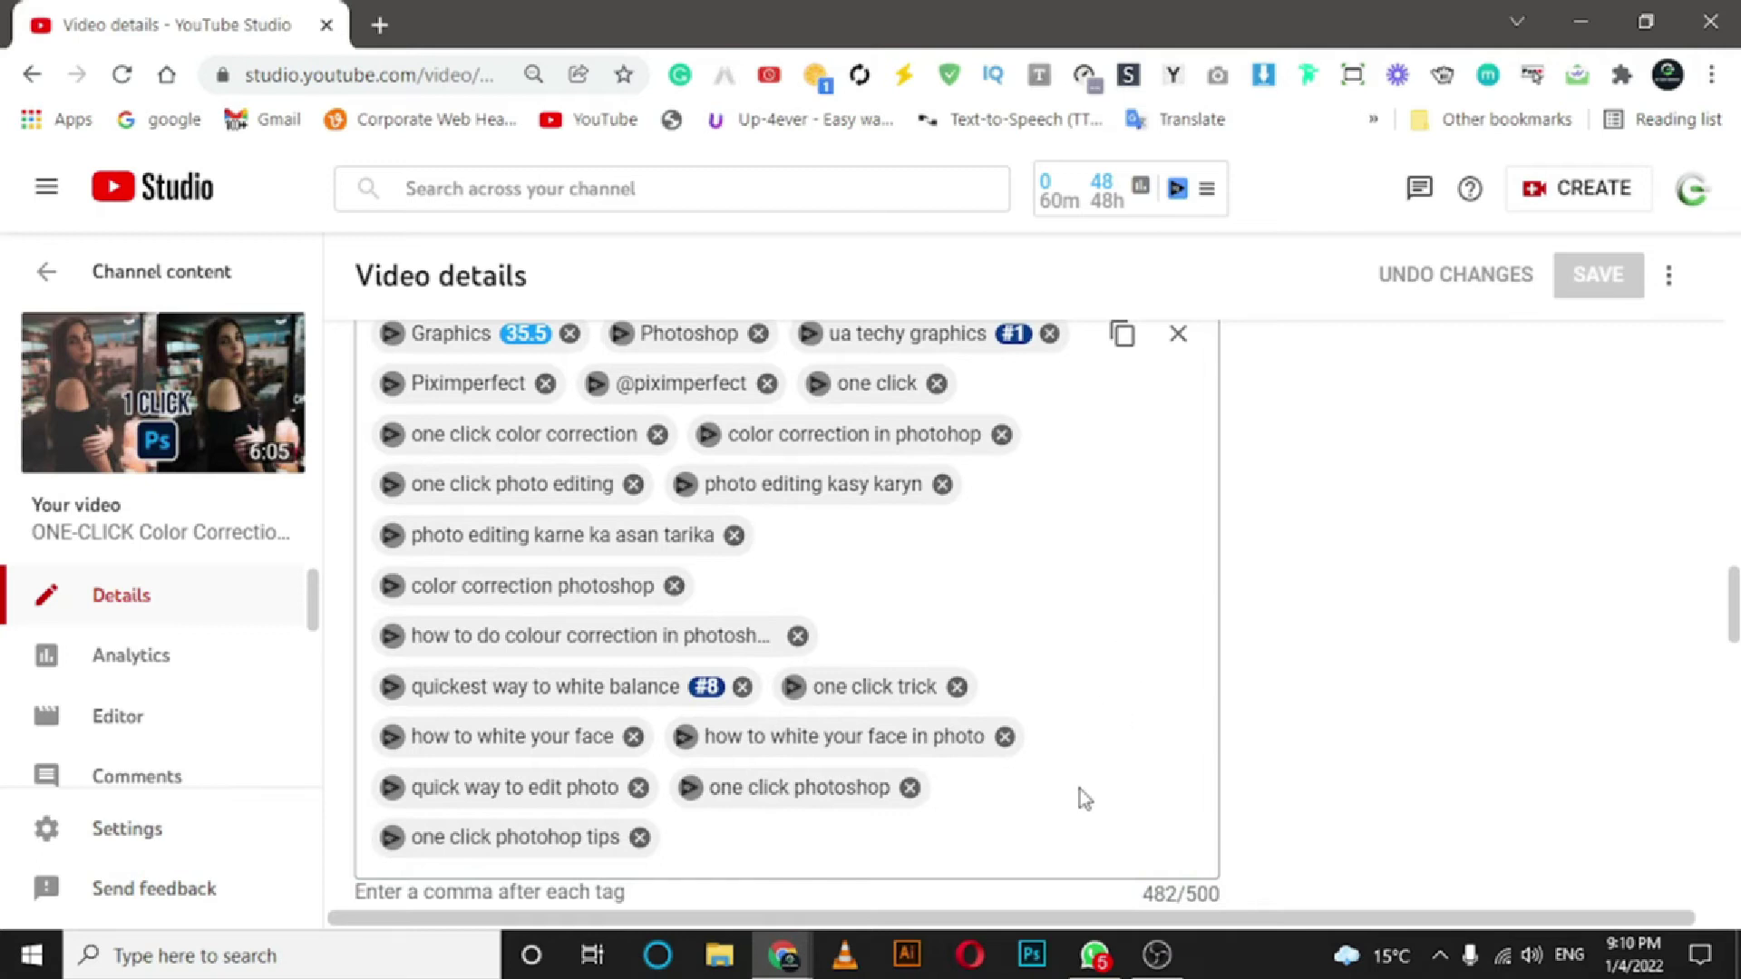
click(996, 855)
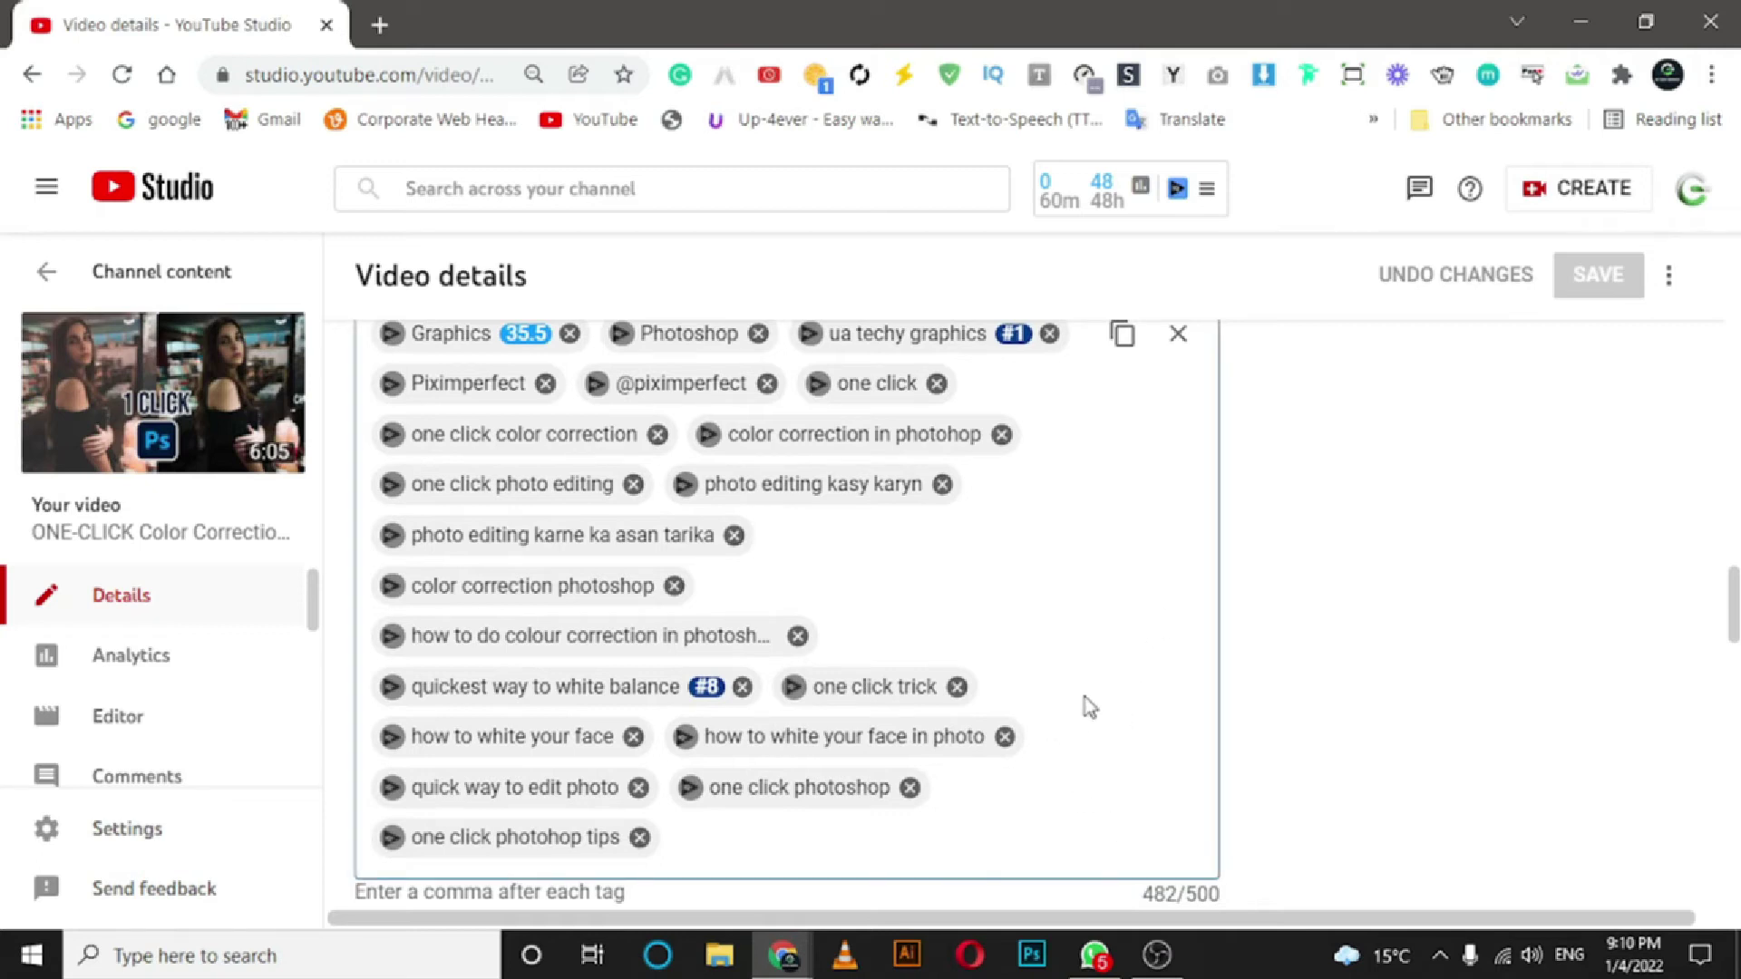
scroll(1058, 780, up, 2)
scroll(1058, 780, down, 2)
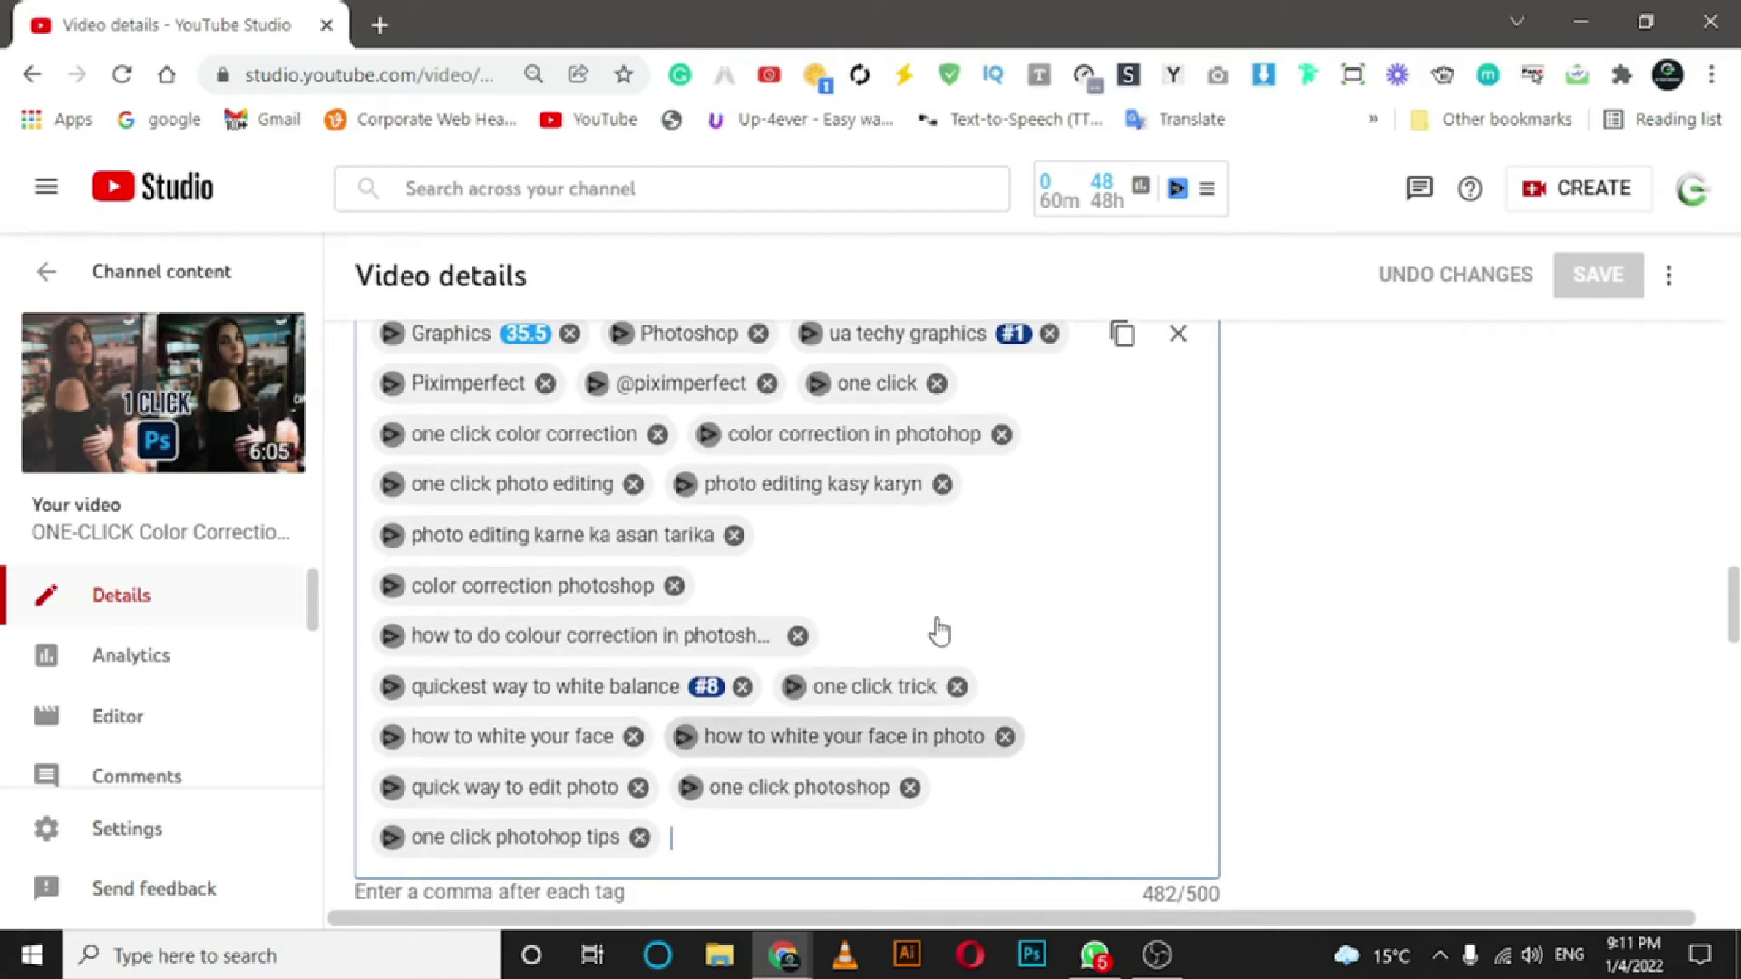
scroll(1122, 723, up, 4)
scroll(1118, 714, up, 3)
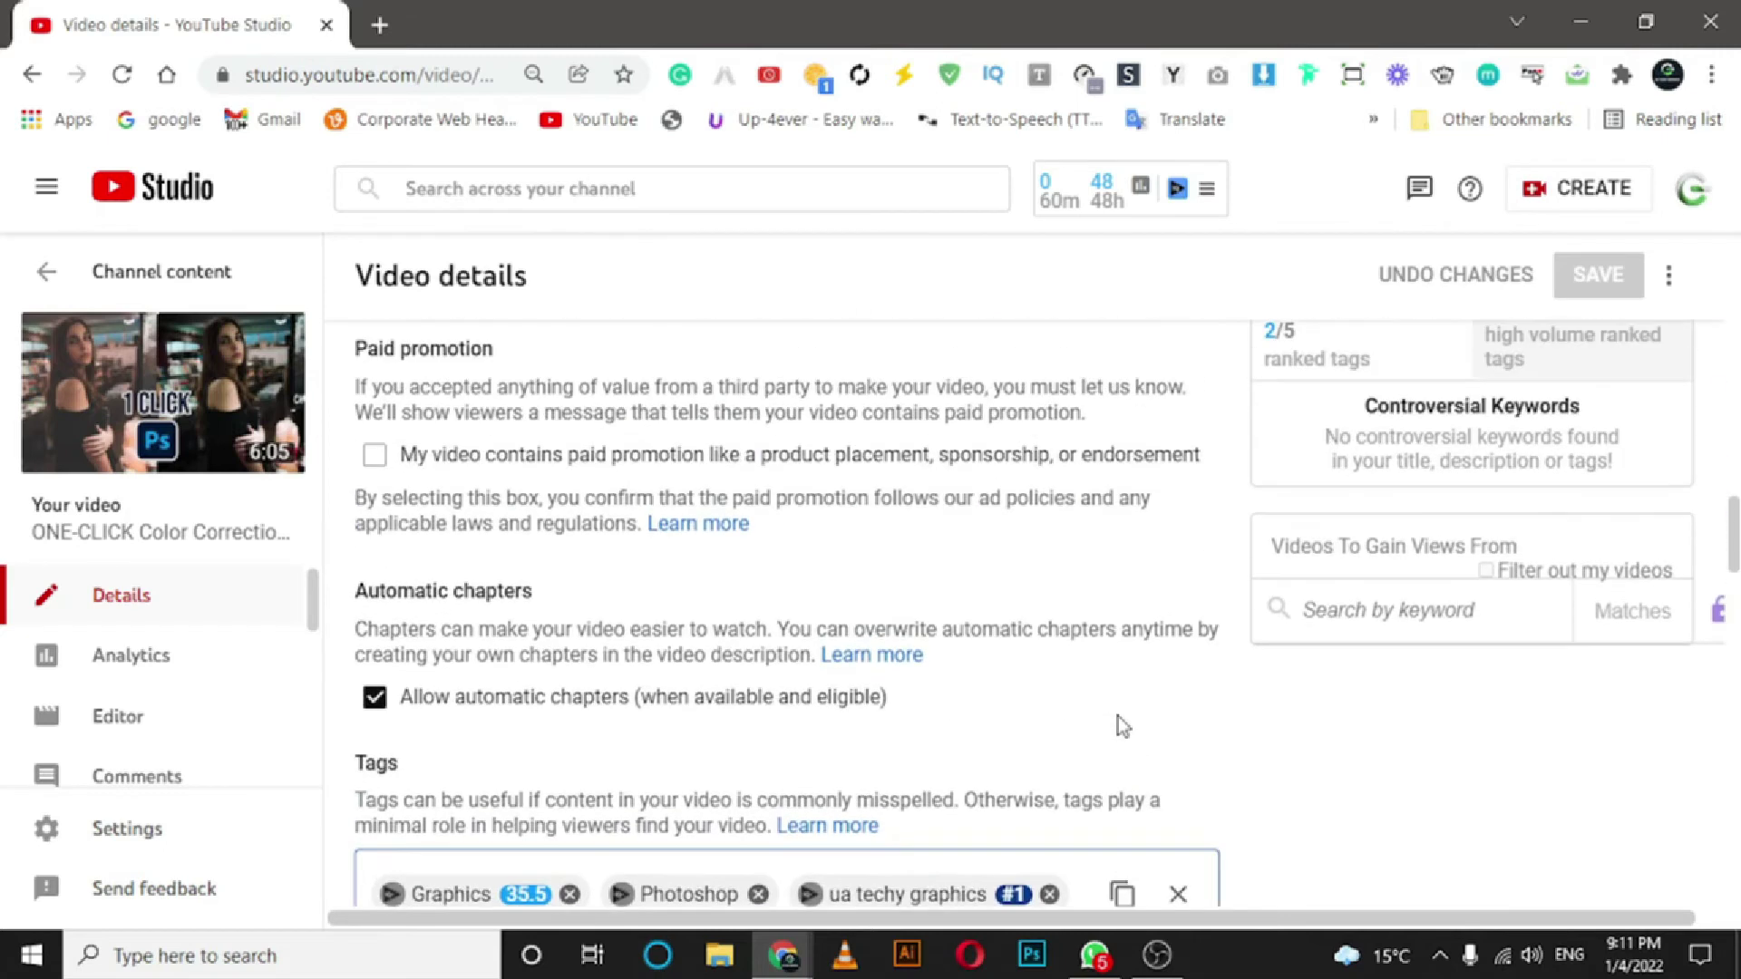
scroll(1118, 717, up, 5)
scroll(1114, 721, up, 4)
scroll(907, 689, up, 10)
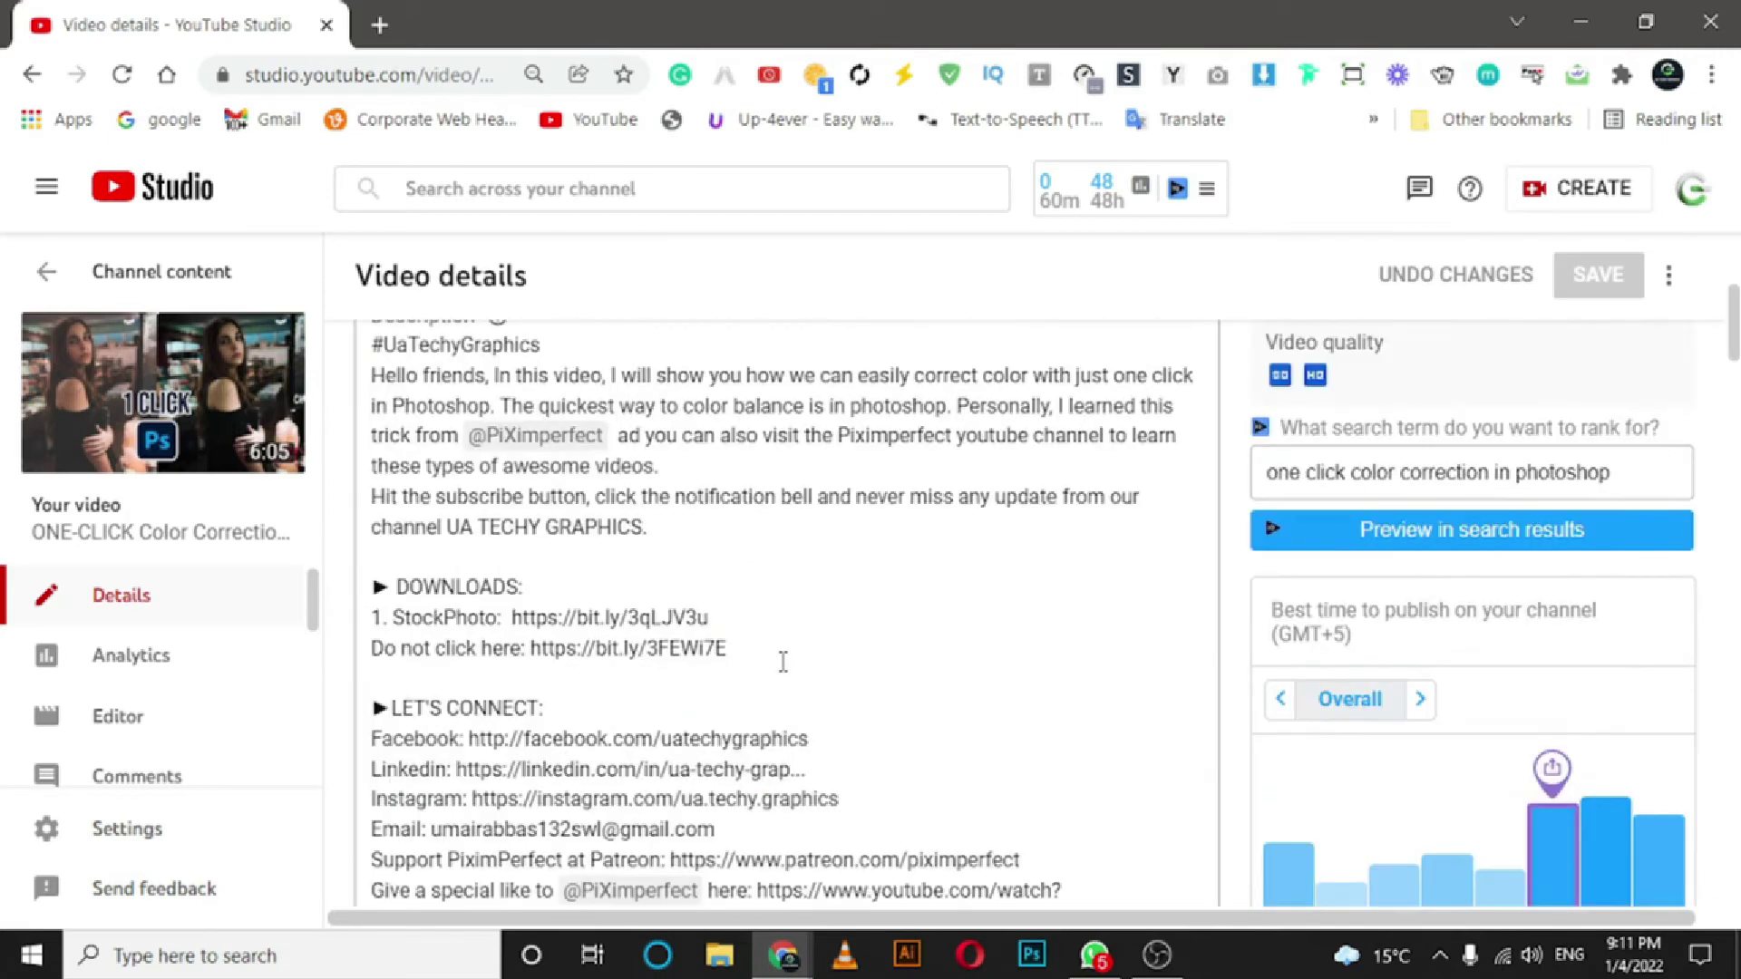
scroll(871, 671, down, 5)
scroll(894, 691, up, 3)
scroll(892, 692, up, 2)
scroll(890, 682, up, 1)
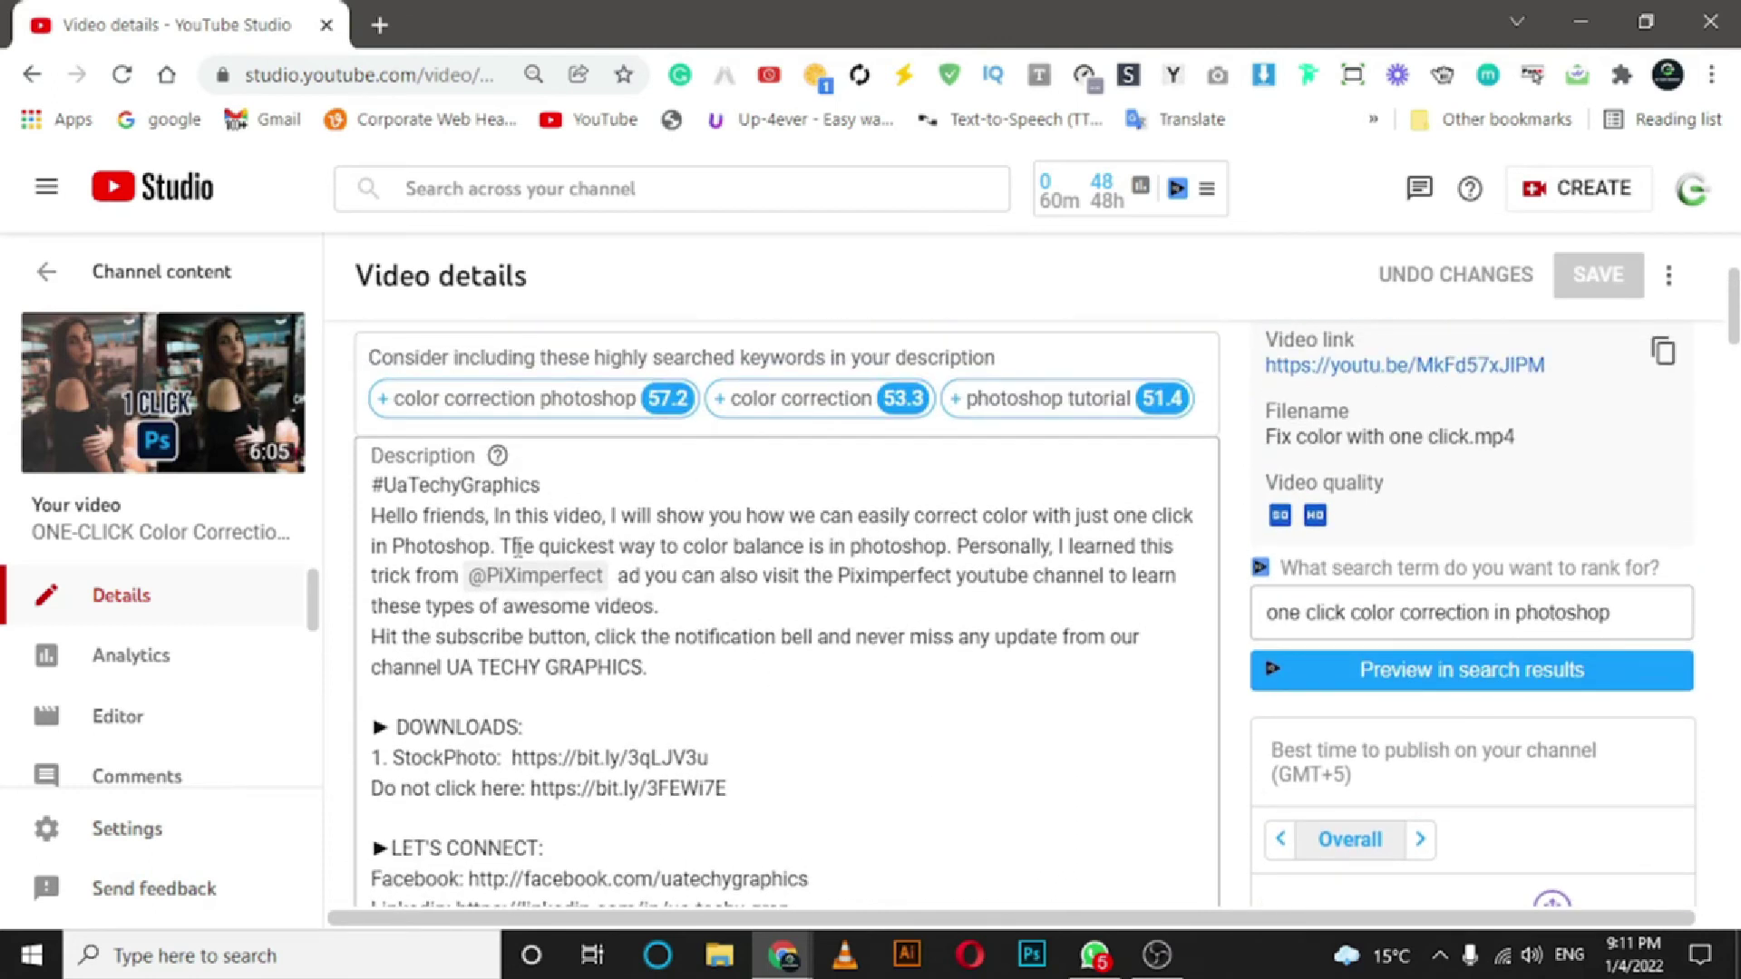
drag(543, 486, 367, 501)
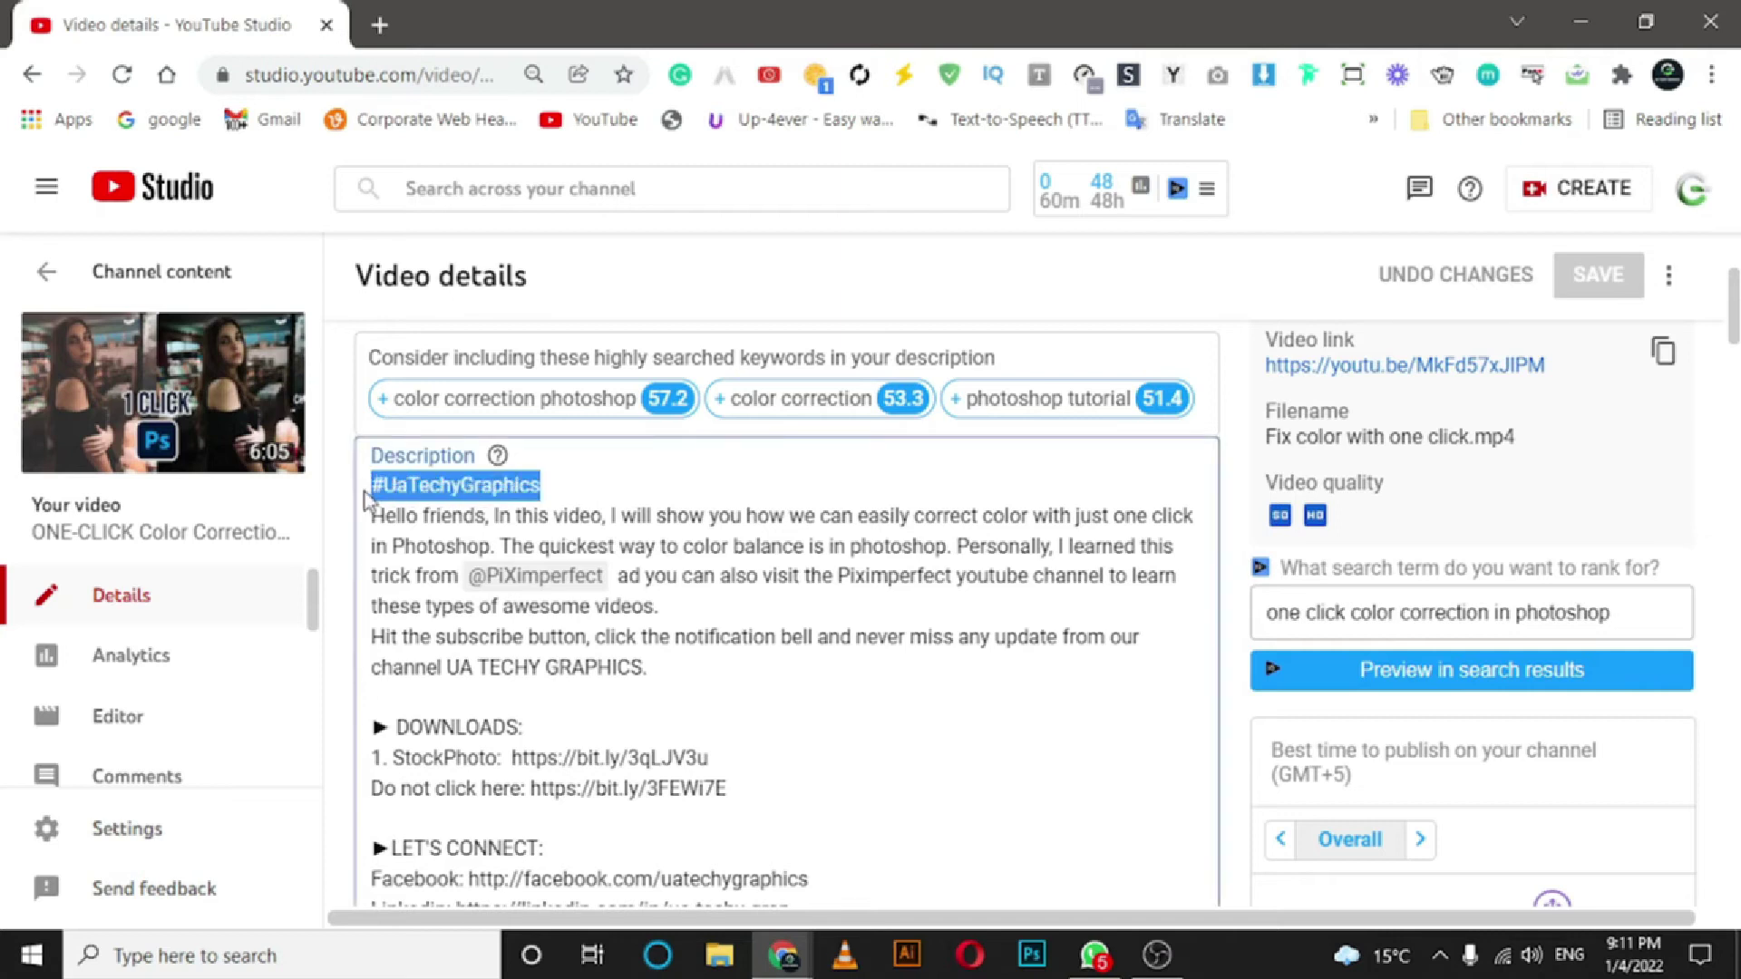
drag(585, 488, 386, 513)
click(591, 482)
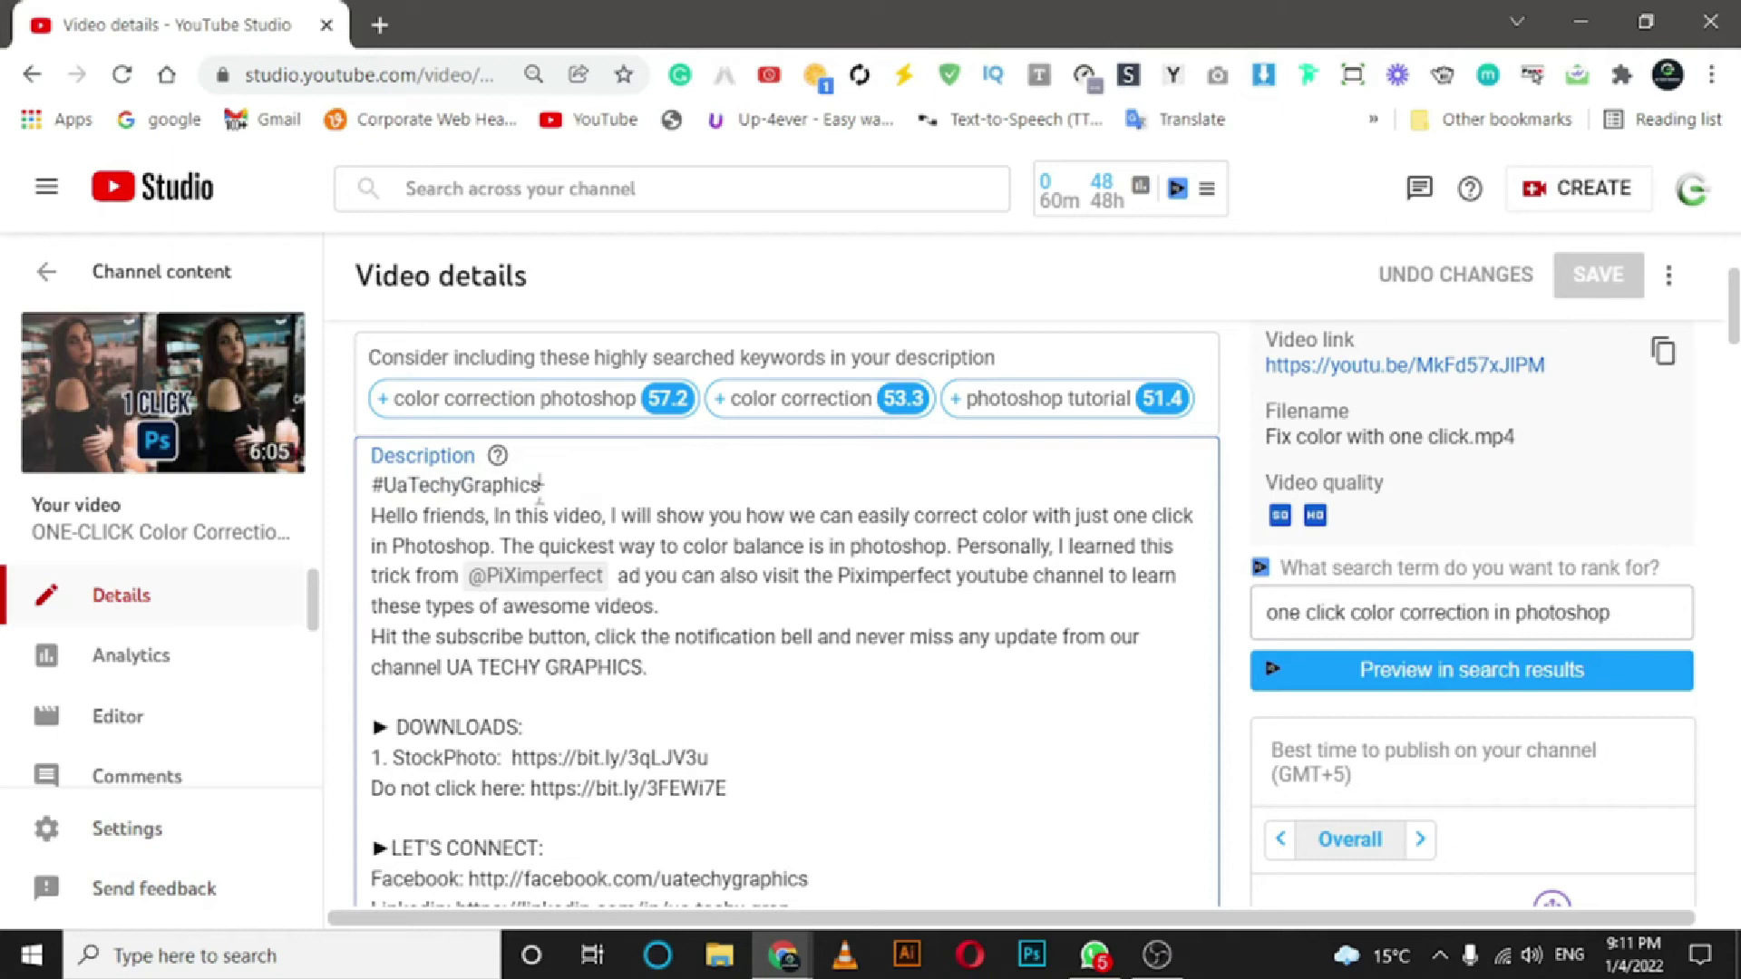
drag(540, 488, 386, 501)
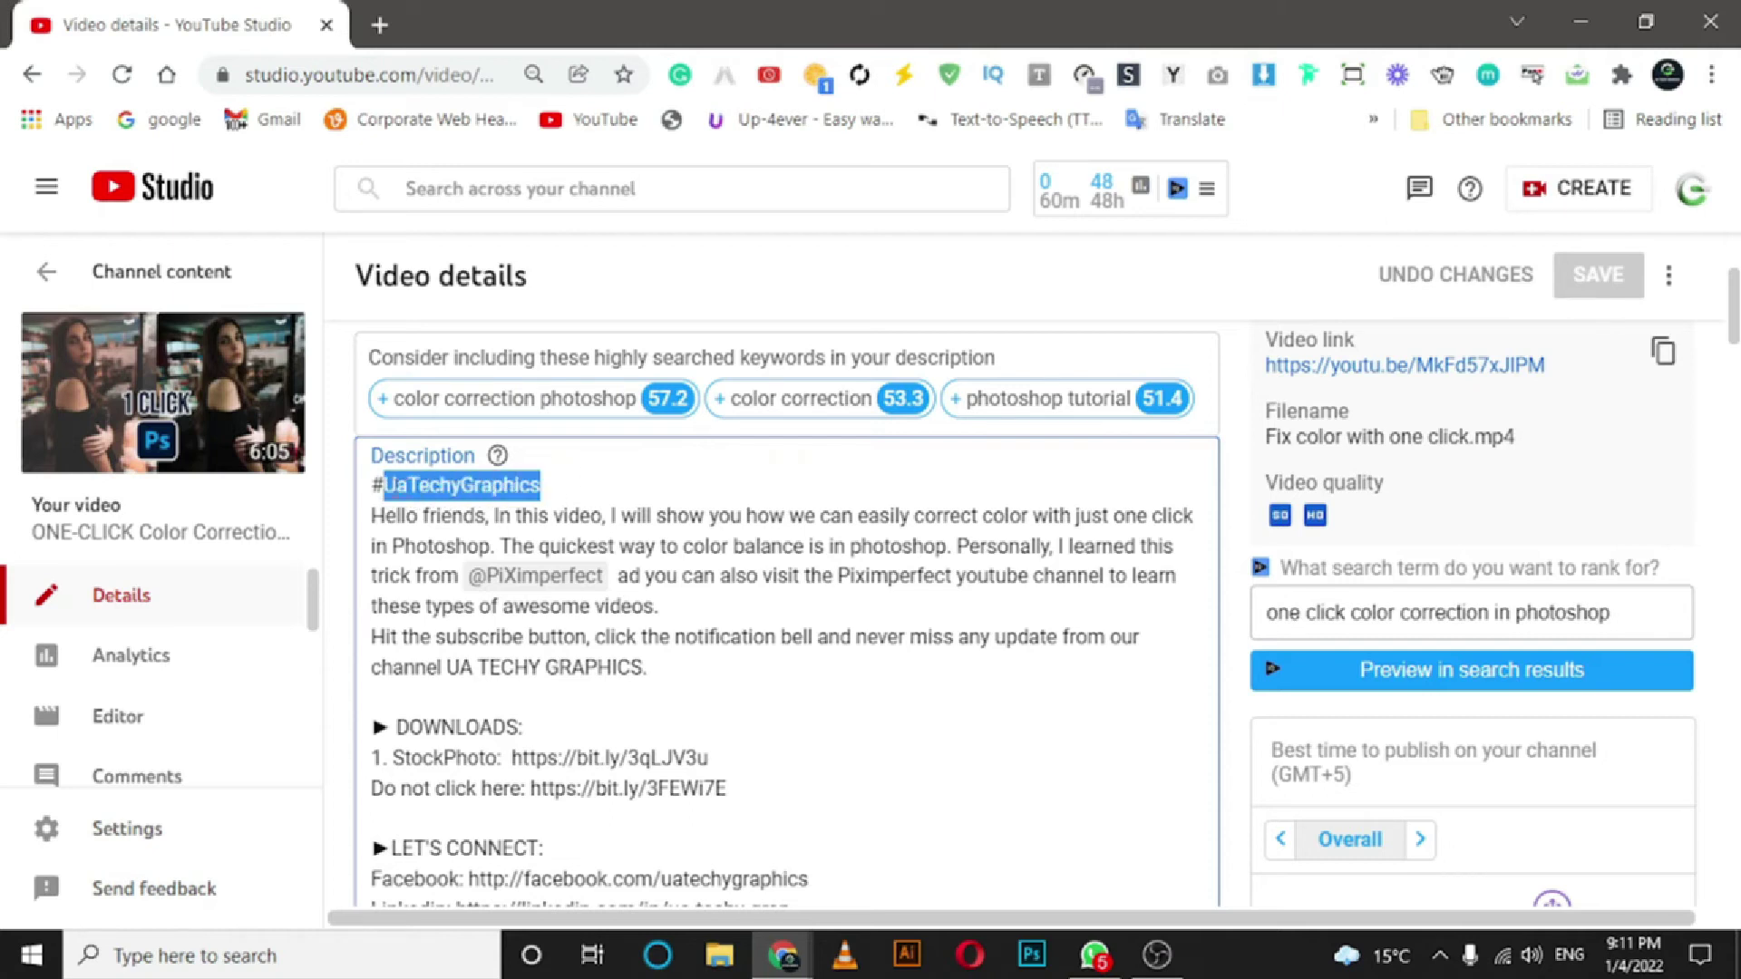
click(385, 484)
drag(385, 484, 397, 486)
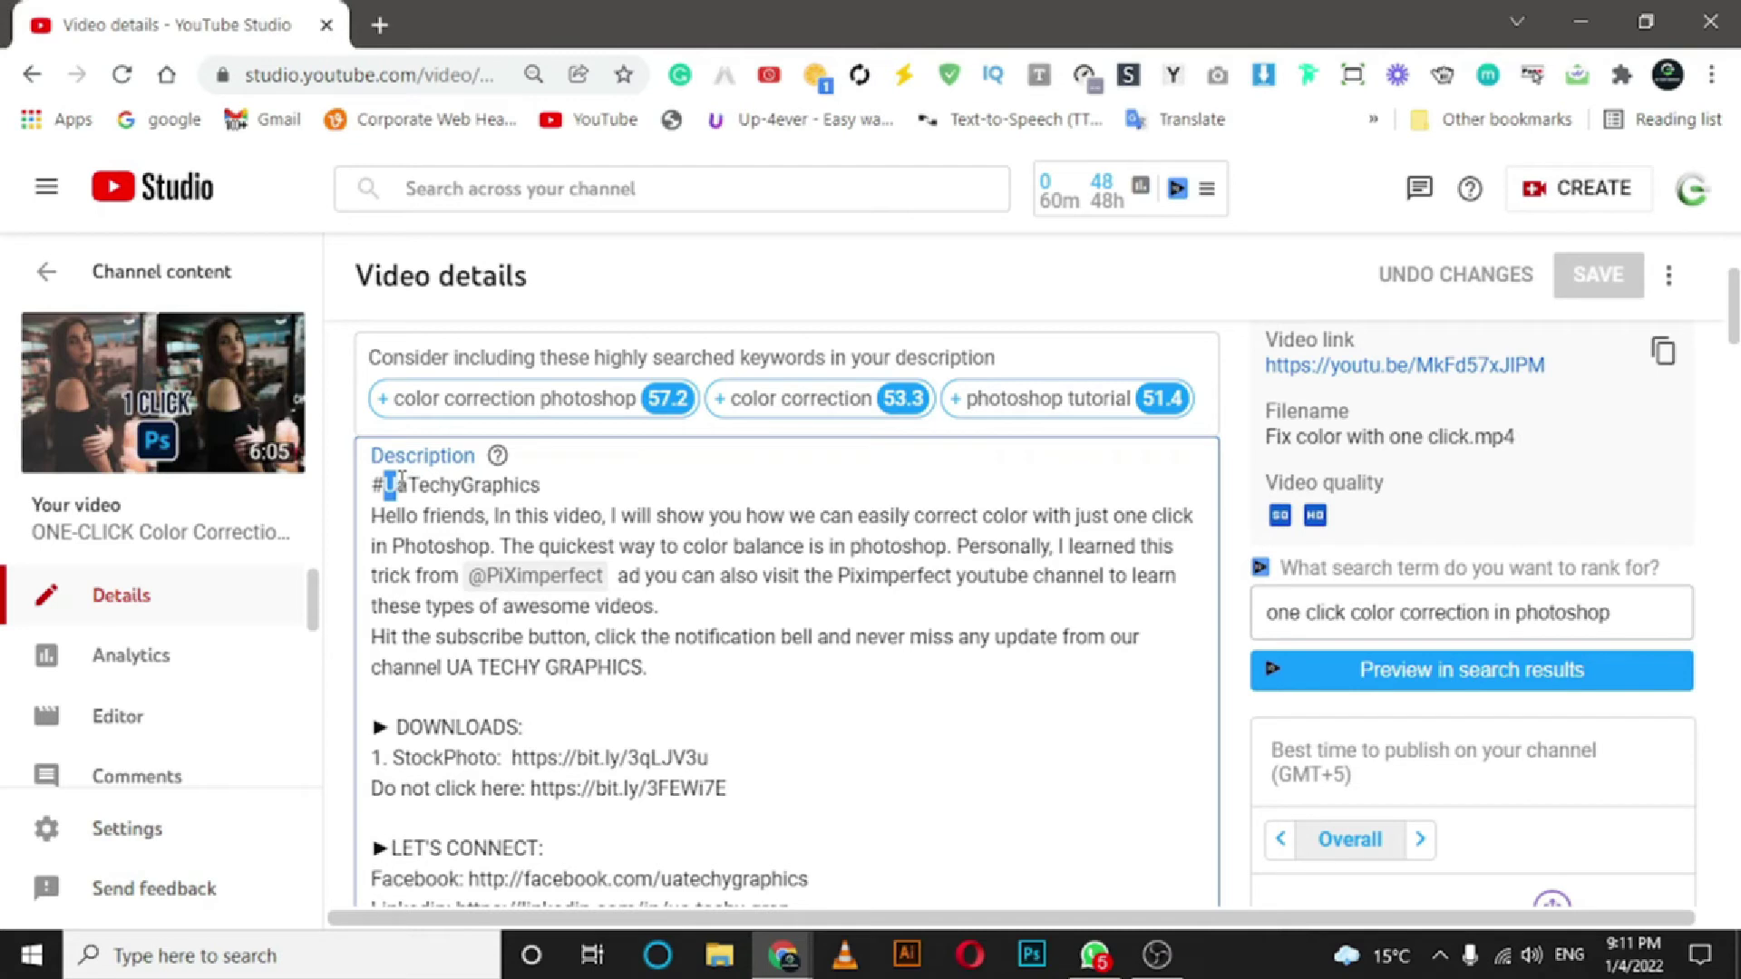
click(401, 479)
drag(408, 486, 419, 487)
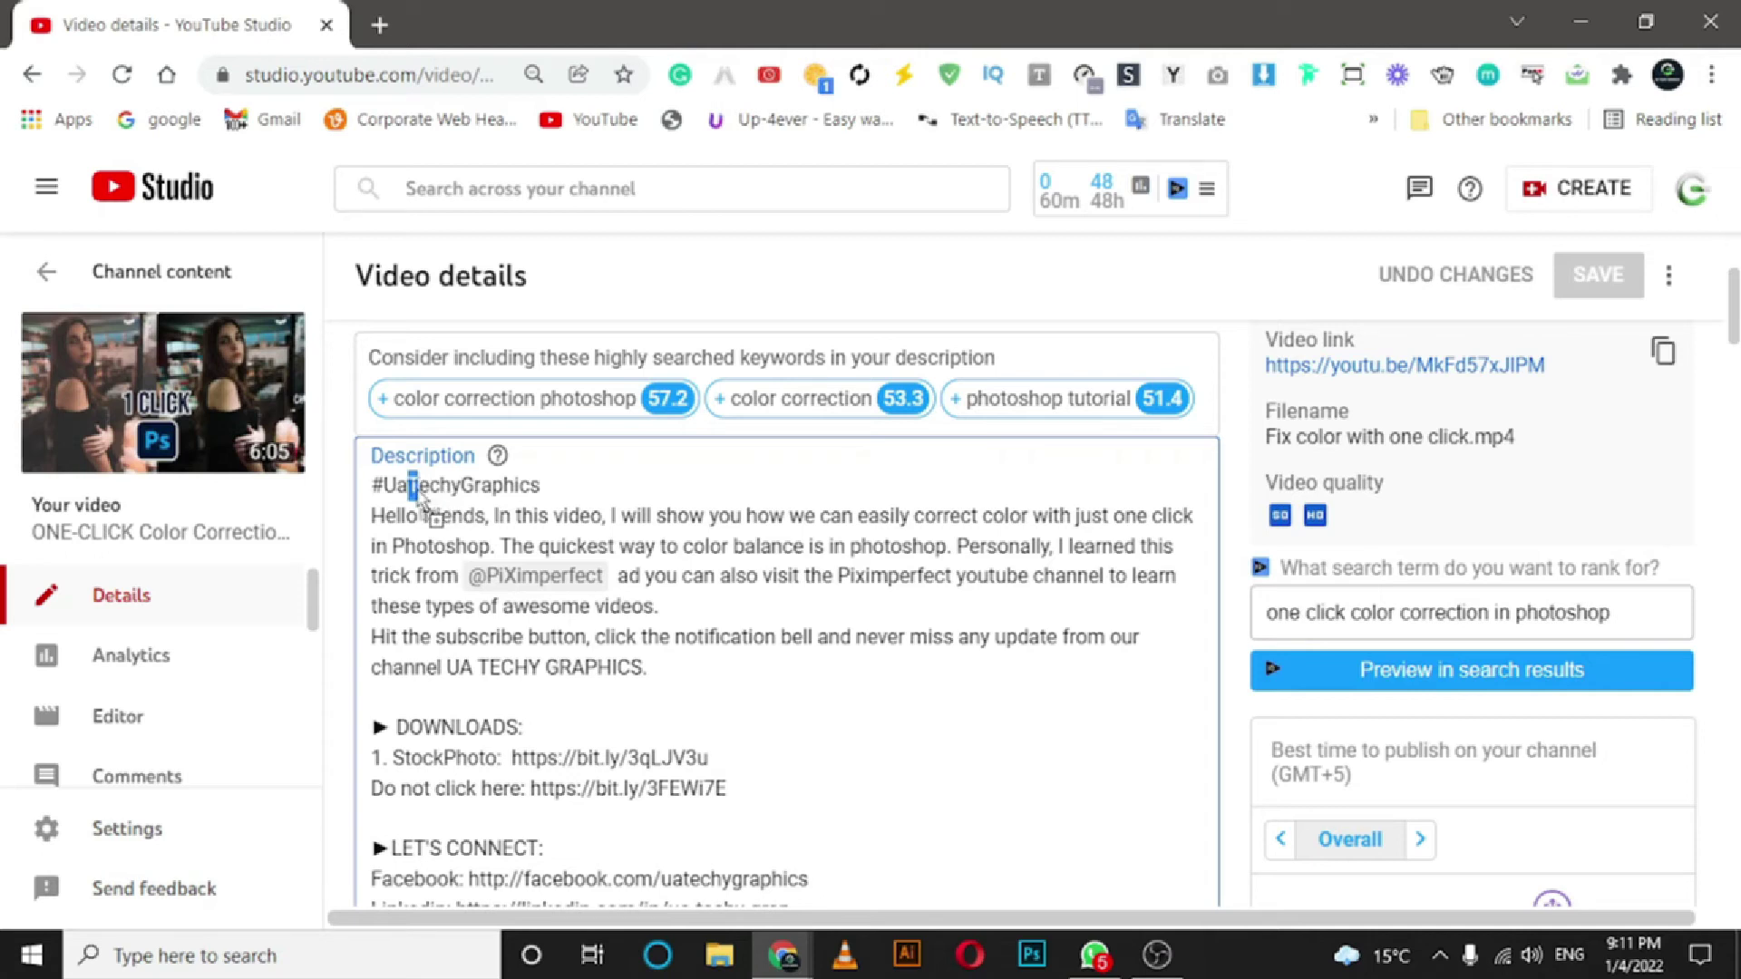
drag(461, 487, 472, 487)
drag(603, 481, 372, 485)
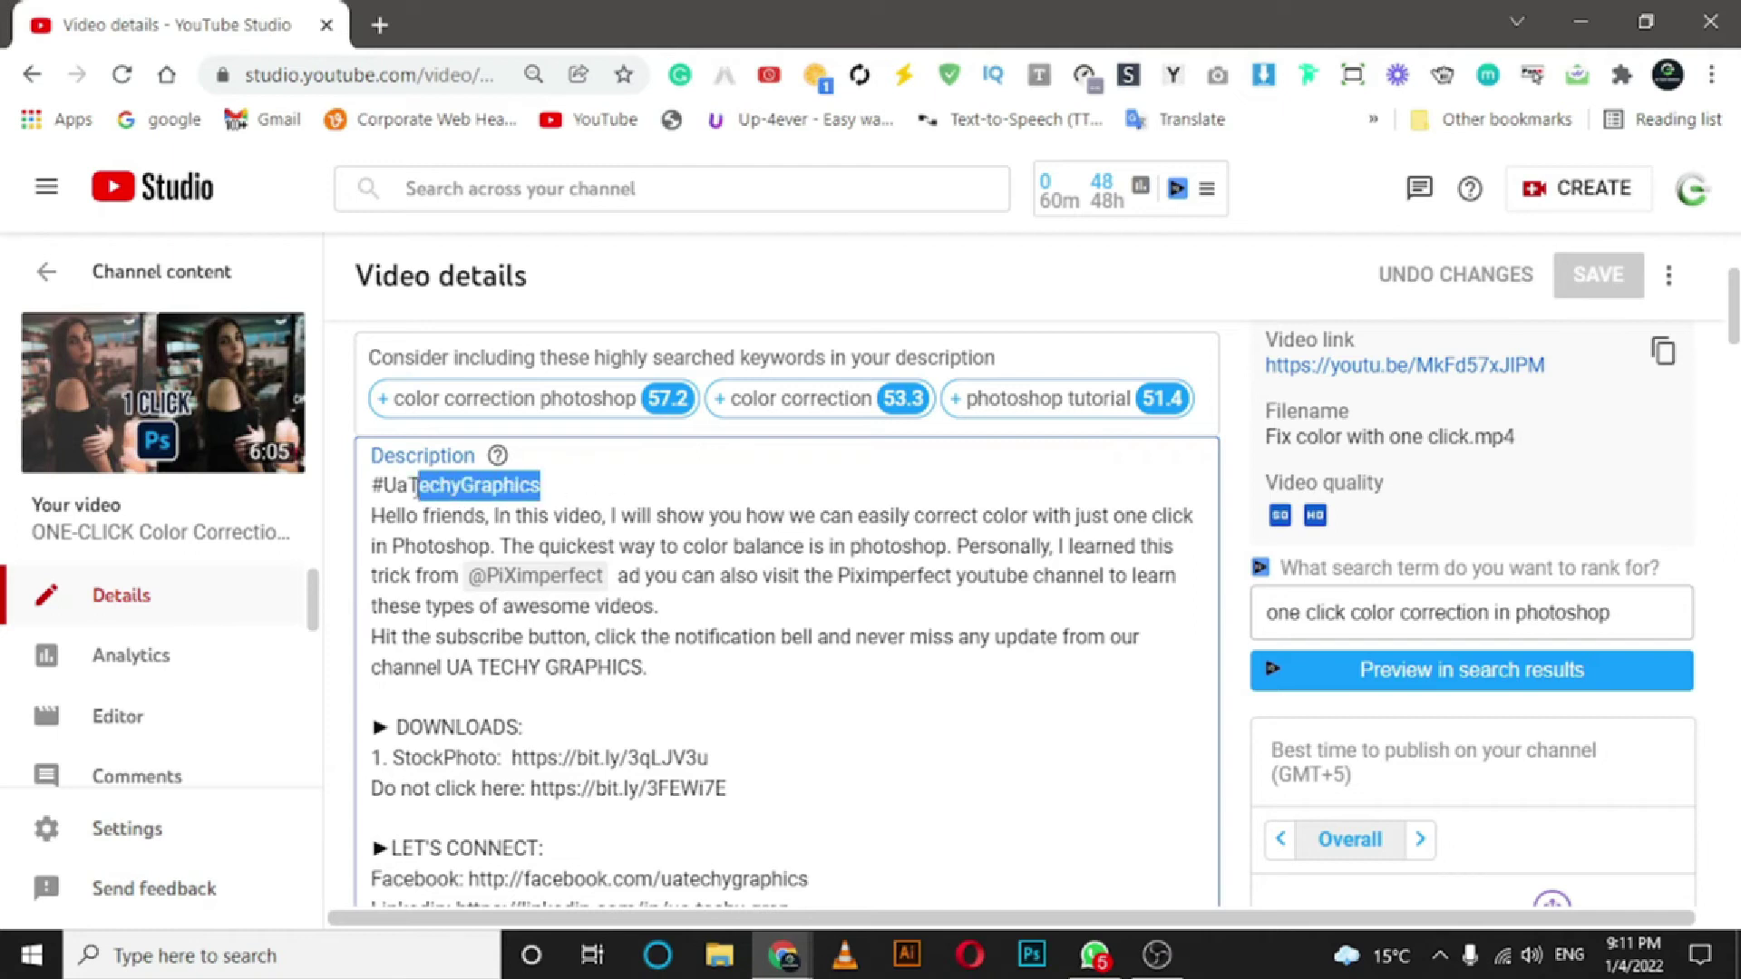
scroll(798, 679, down, 3)
scroll(842, 679, up, 3)
scroll(843, 685, up, 3)
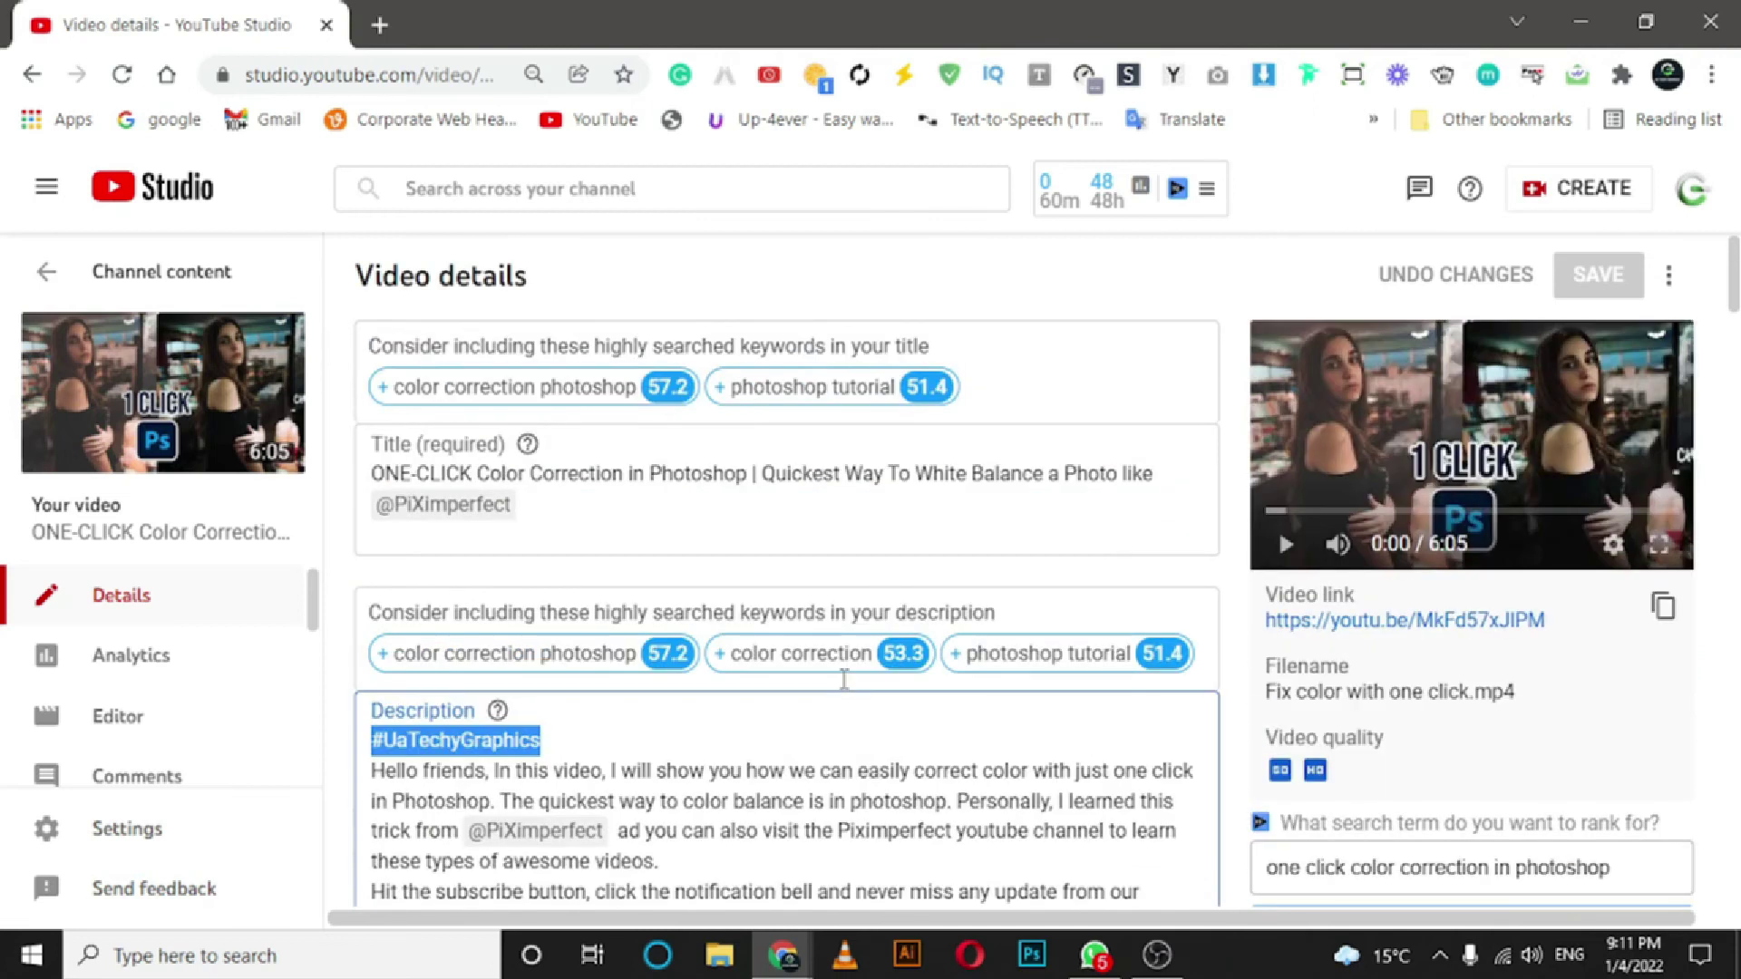
click(622, 499)
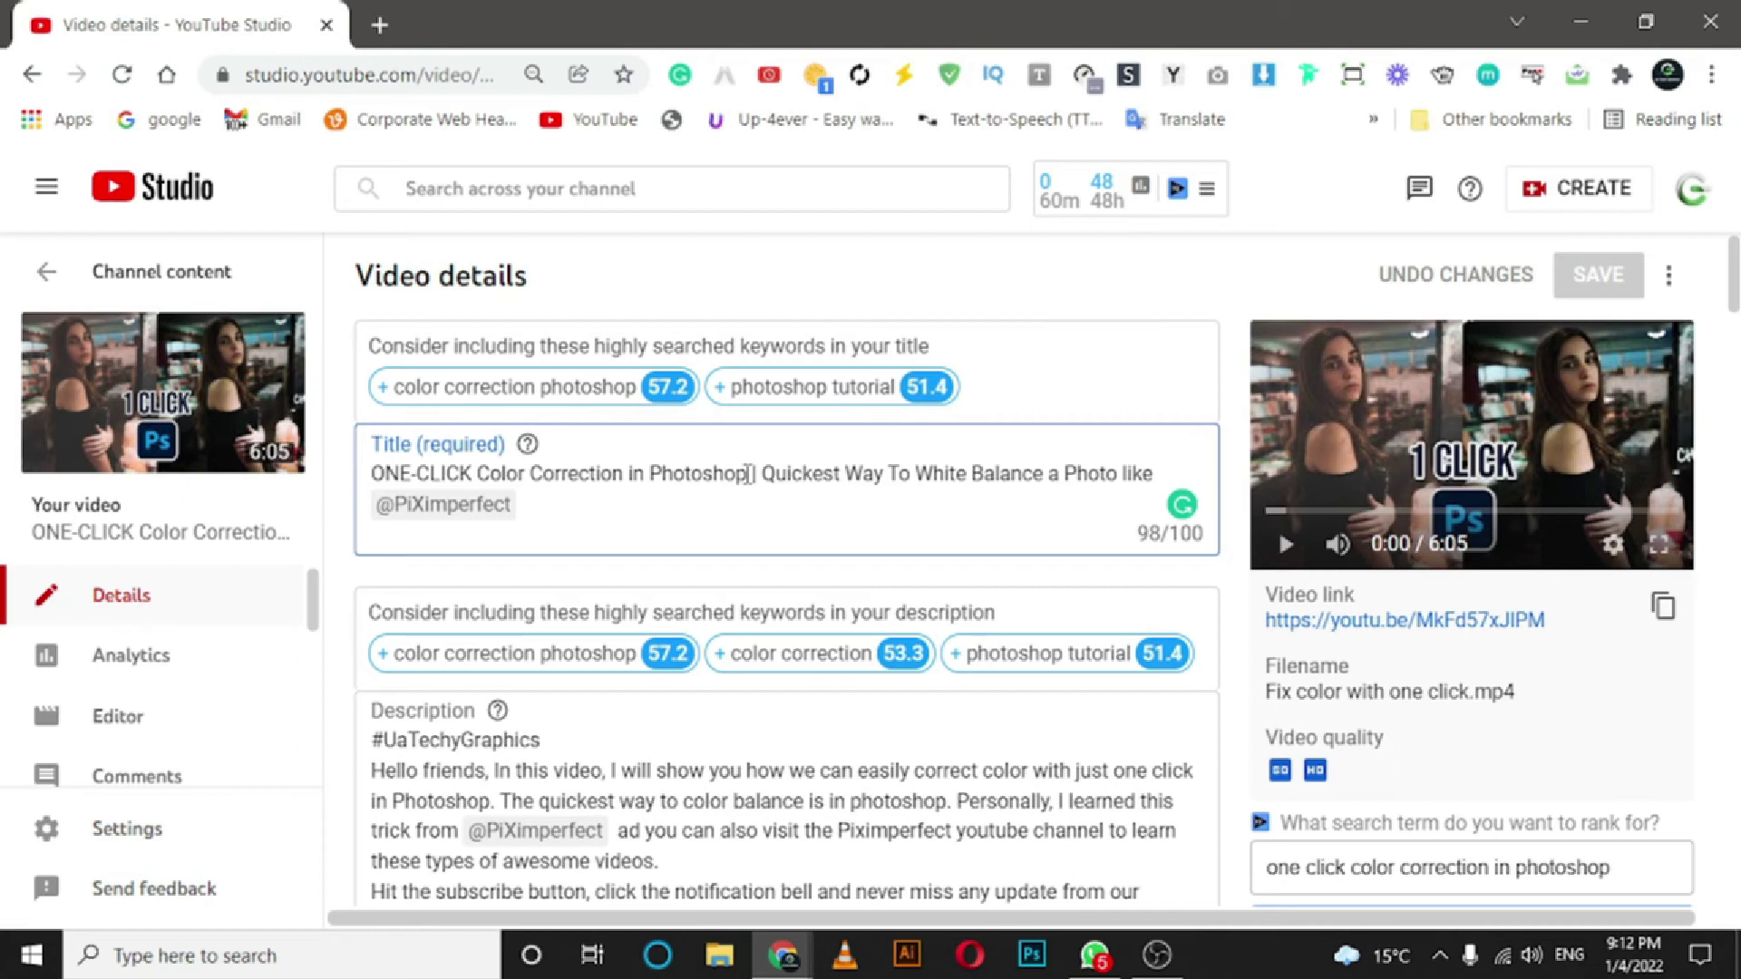
drag(749, 474, 372, 475)
click(803, 504)
key(ctrl+a)
click(758, 481)
key(ctrl+a)
click(763, 518)
drag(761, 474, 905, 463)
drag(763, 473, 925, 473)
click(917, 549)
triple_click(876, 494)
click(911, 473)
triple_click(912, 473)
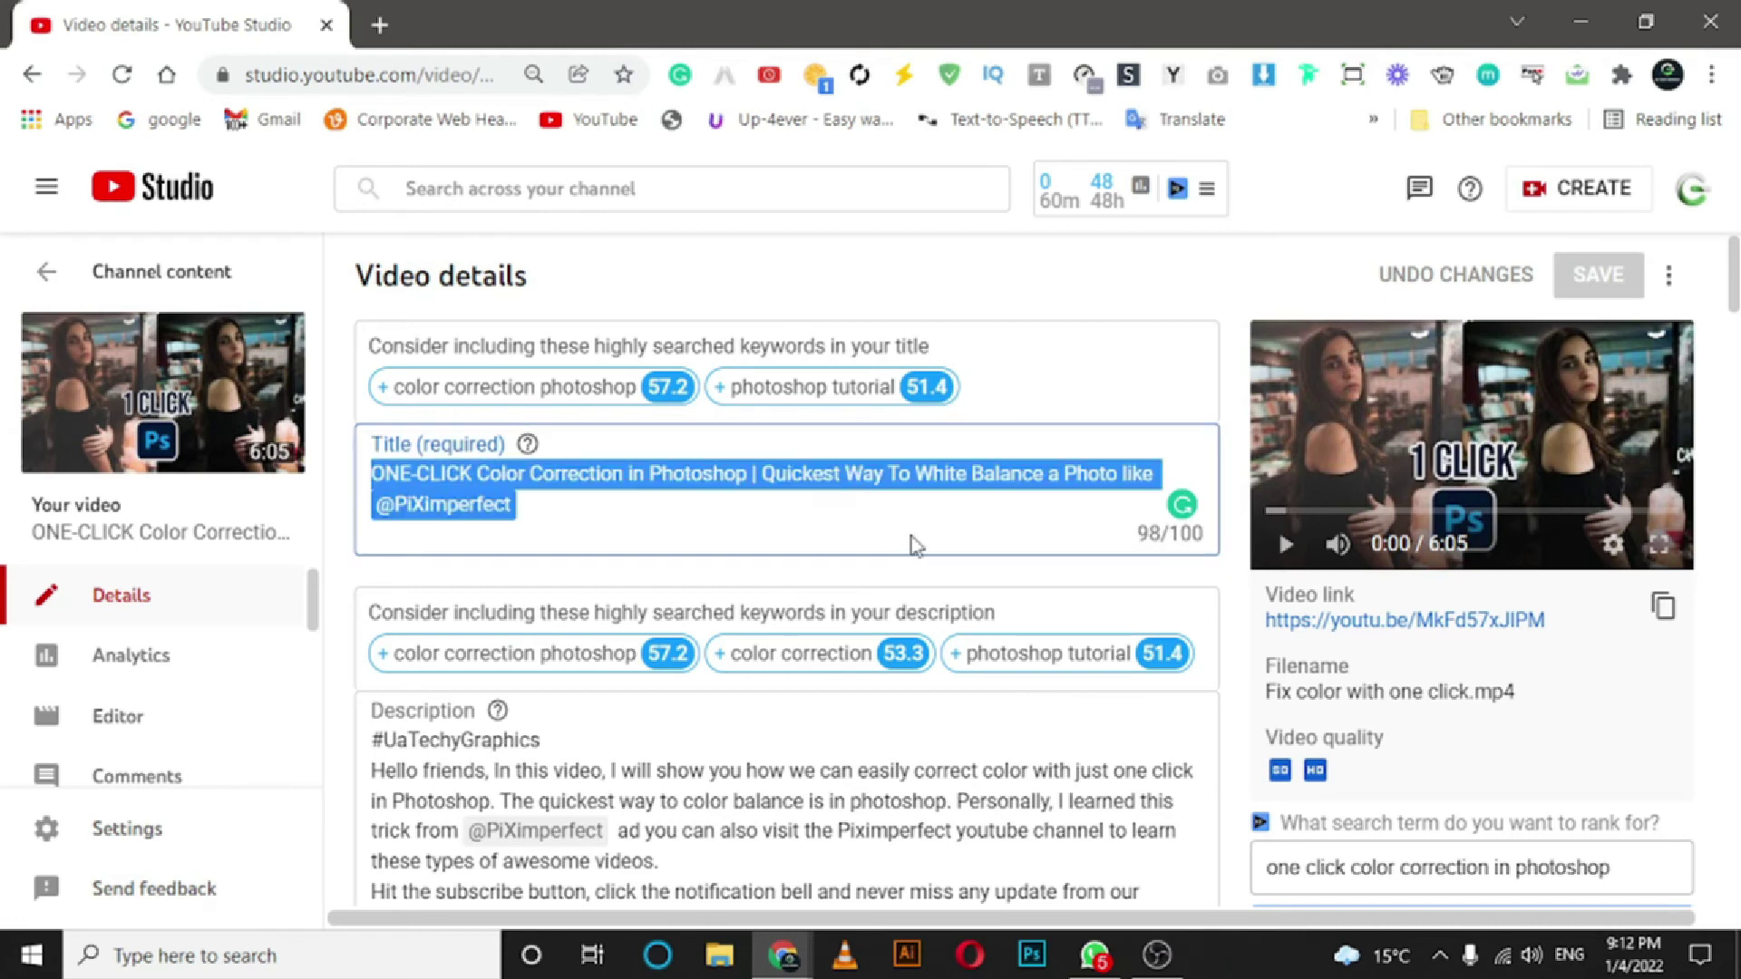
click(831, 498)
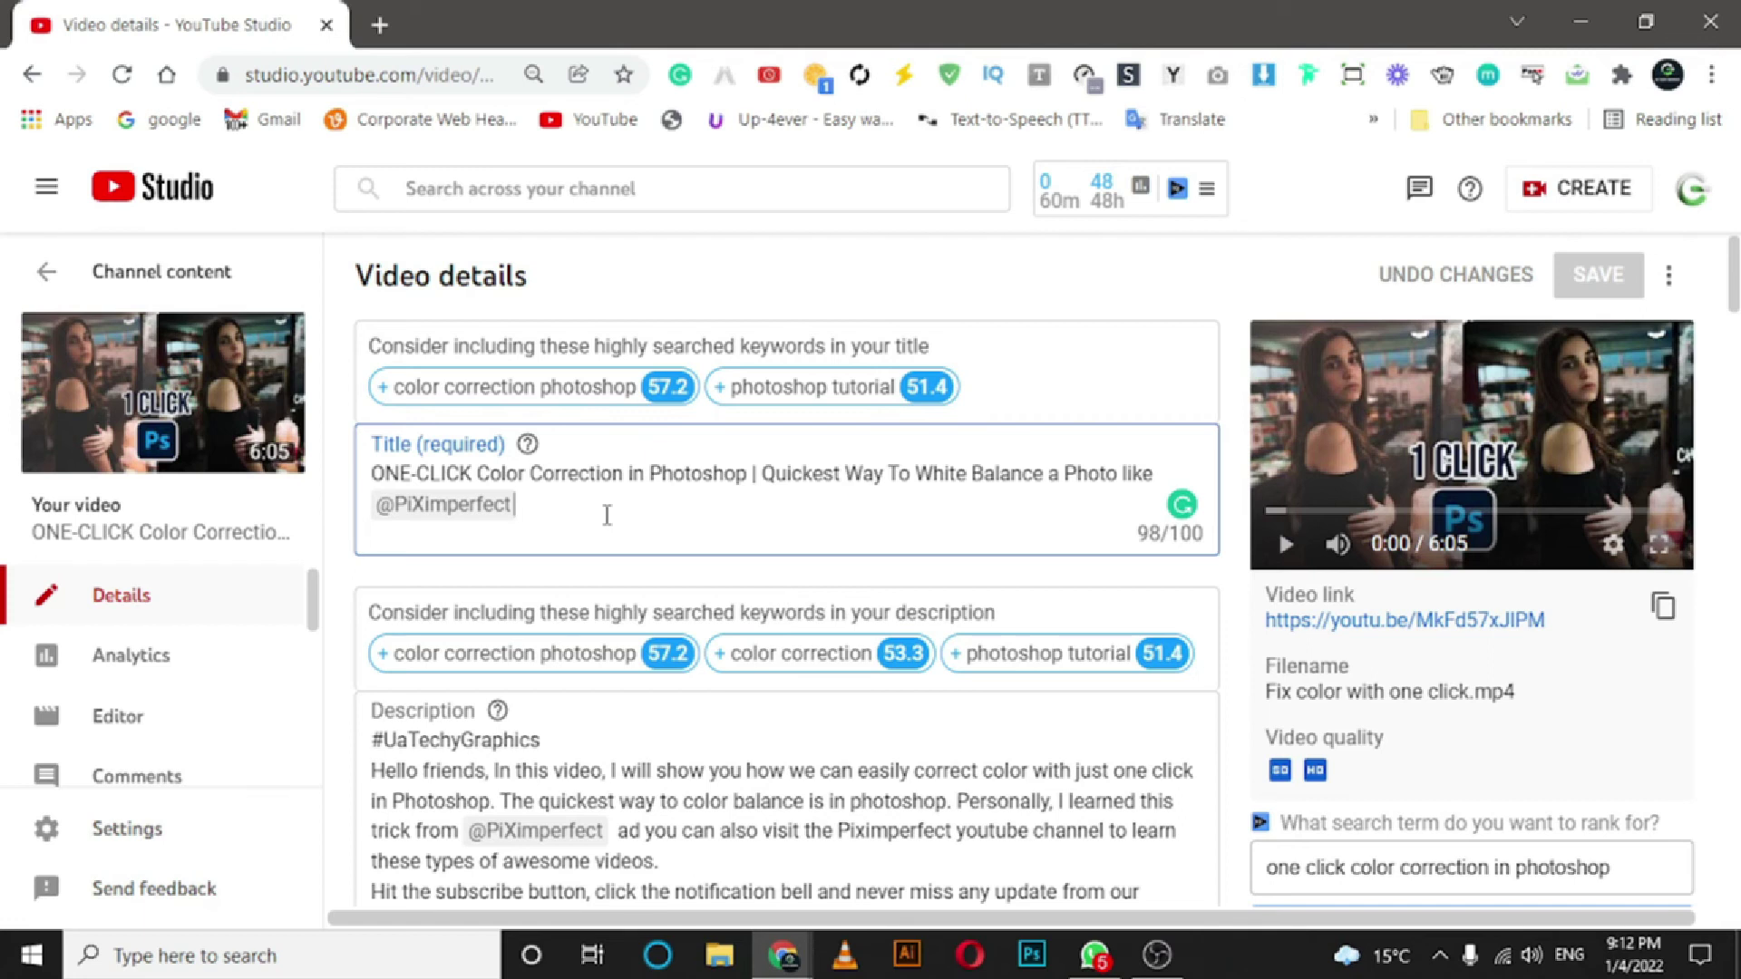
Start a new tag 'a' after 'one click photohop tips' in the video's Tags box.
scroll(607, 515, down, 3)
scroll(897, 606, down, 2)
scroll(908, 615, down, 4)
scroll(1043, 614, up, 3)
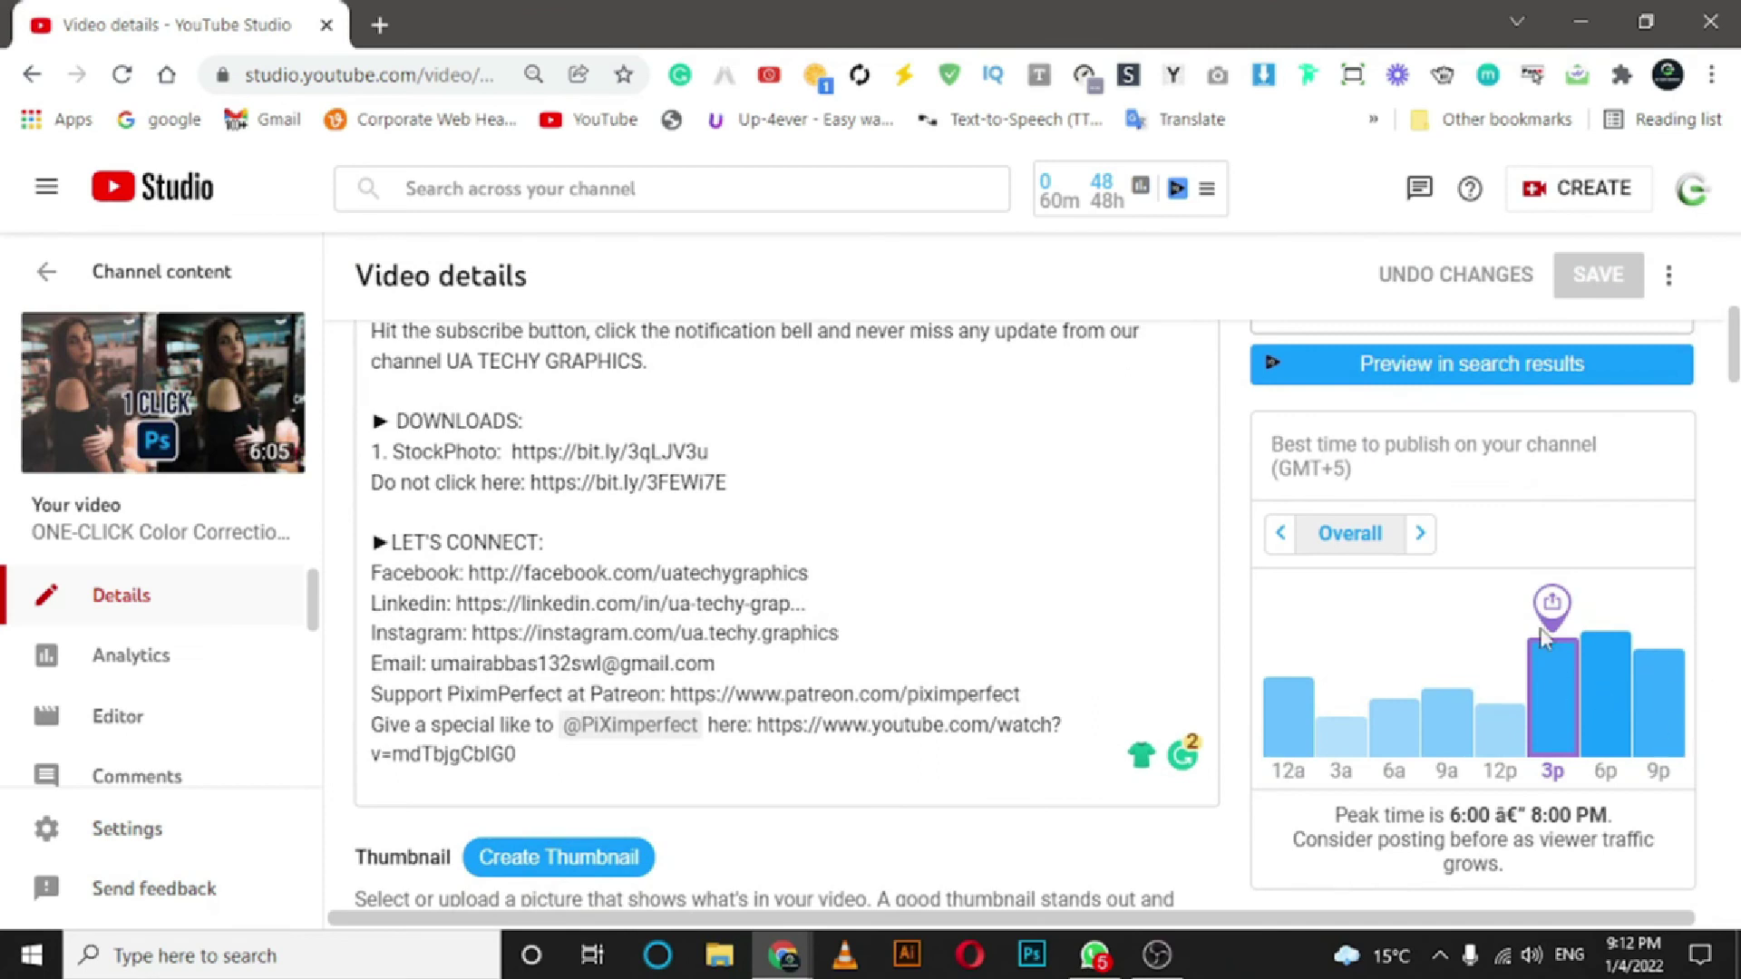
scroll(1451, 689, down, 4)
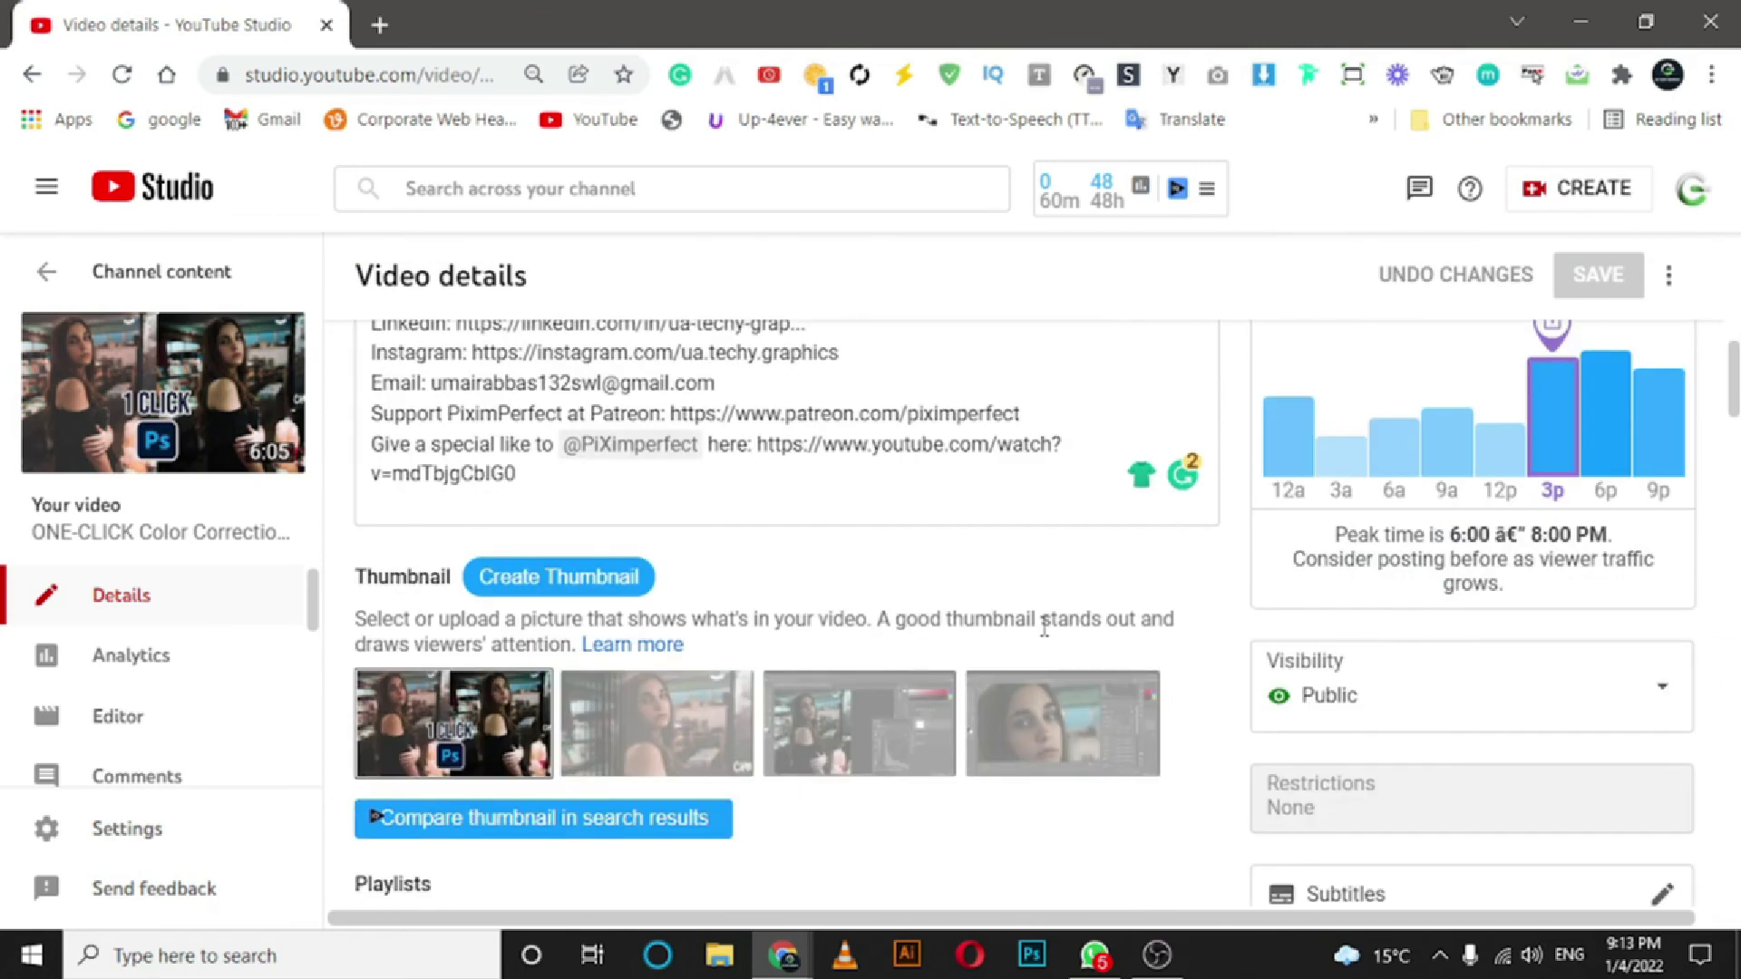
scroll(1049, 622, down, 5)
scroll(1170, 685, down, 5)
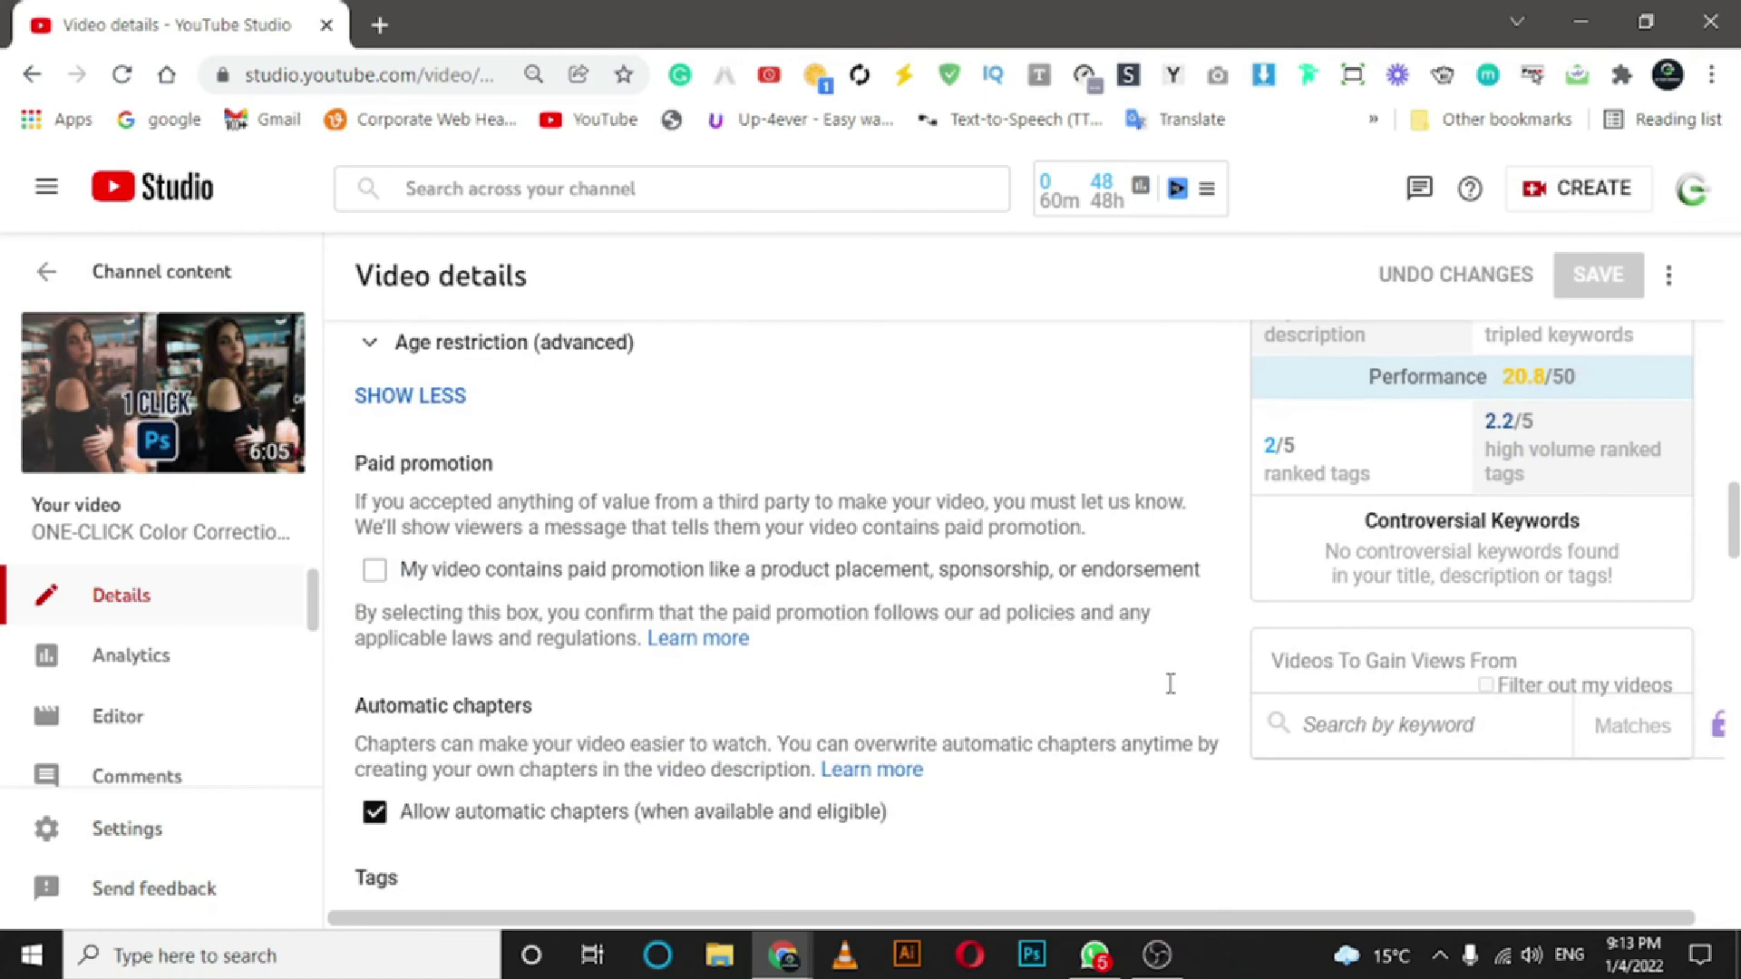
scroll(1169, 689, down, 5)
scroll(1173, 694, down, 3)
scroll(1170, 694, down, 3)
scroll(976, 671, up, 2)
scroll(943, 789, up, 1)
click(829, 823)
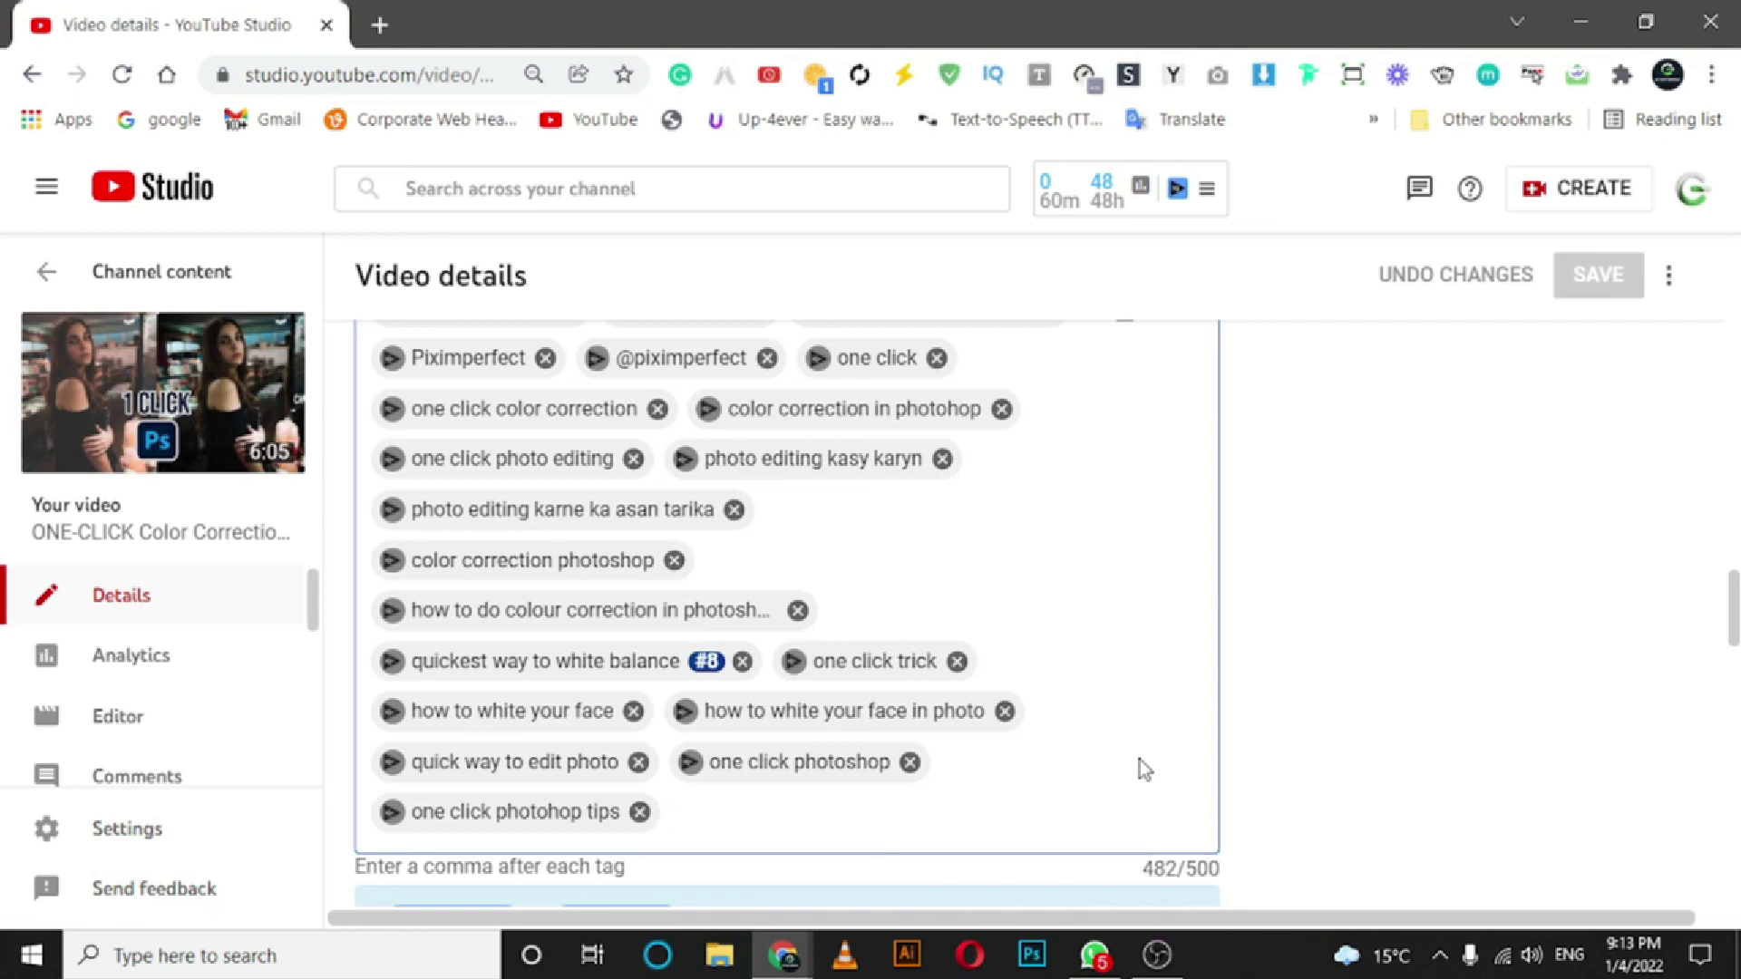
text(a)
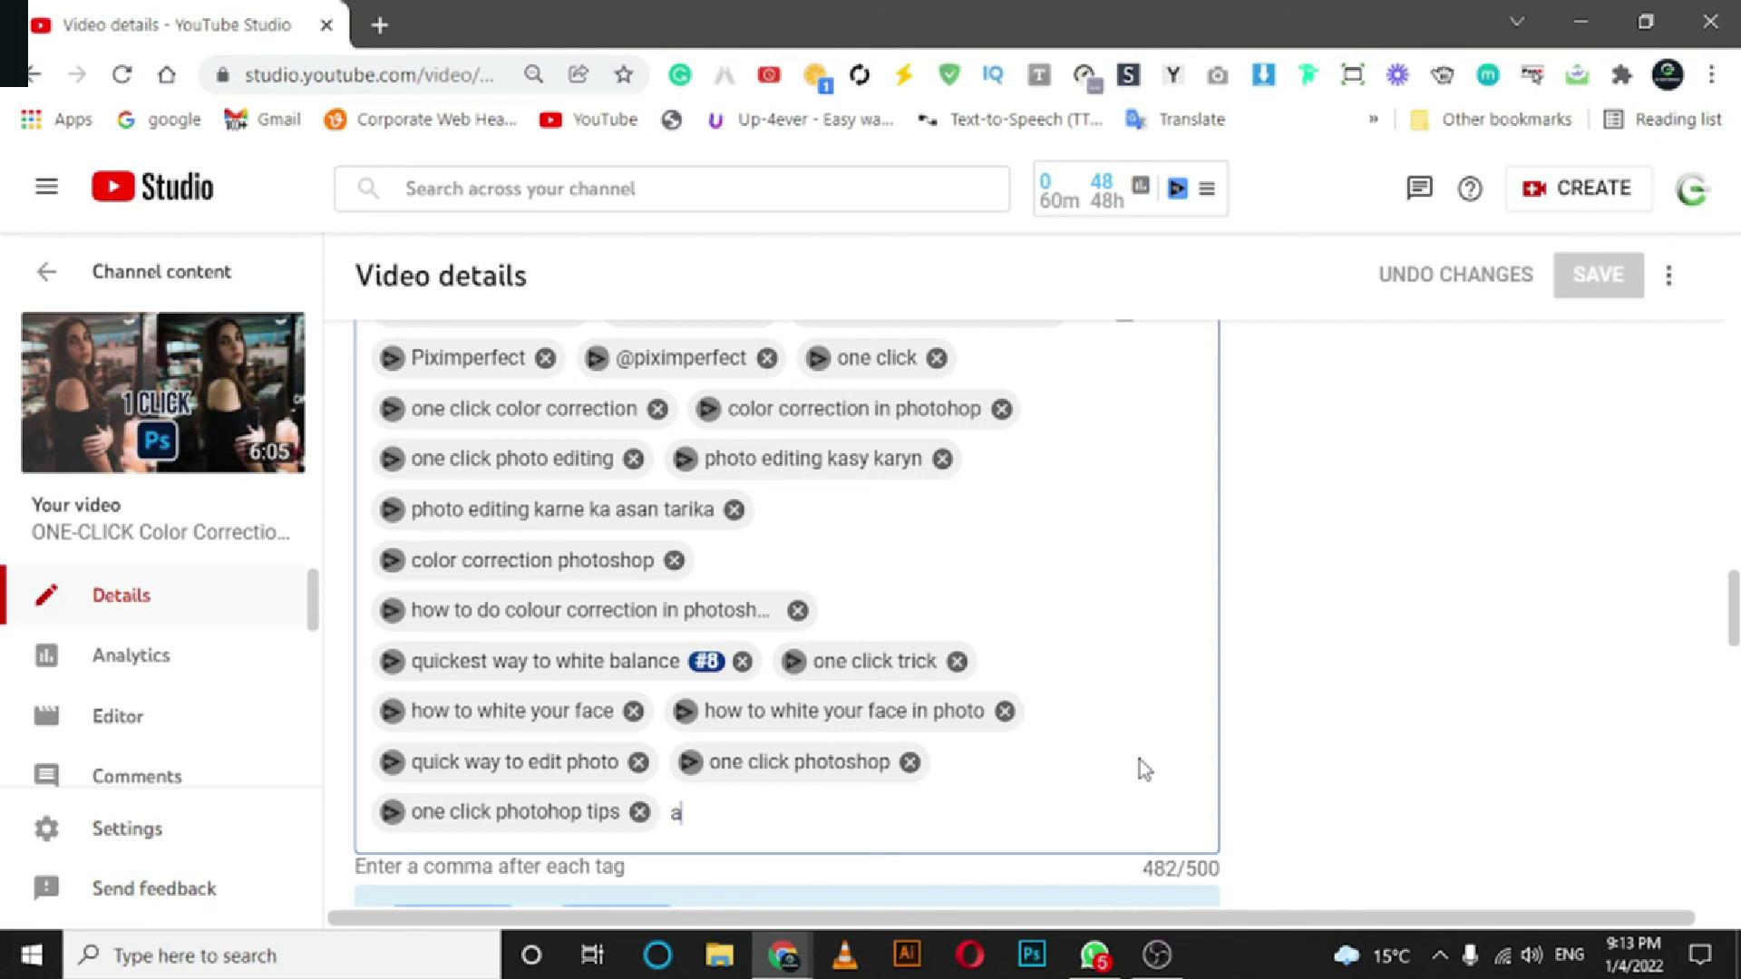